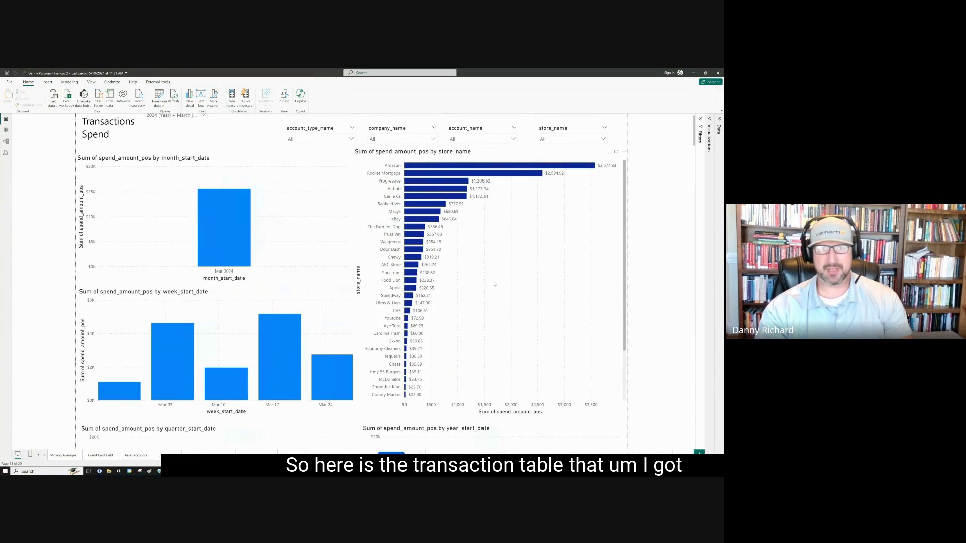
scroll(251, 151, up, 1)
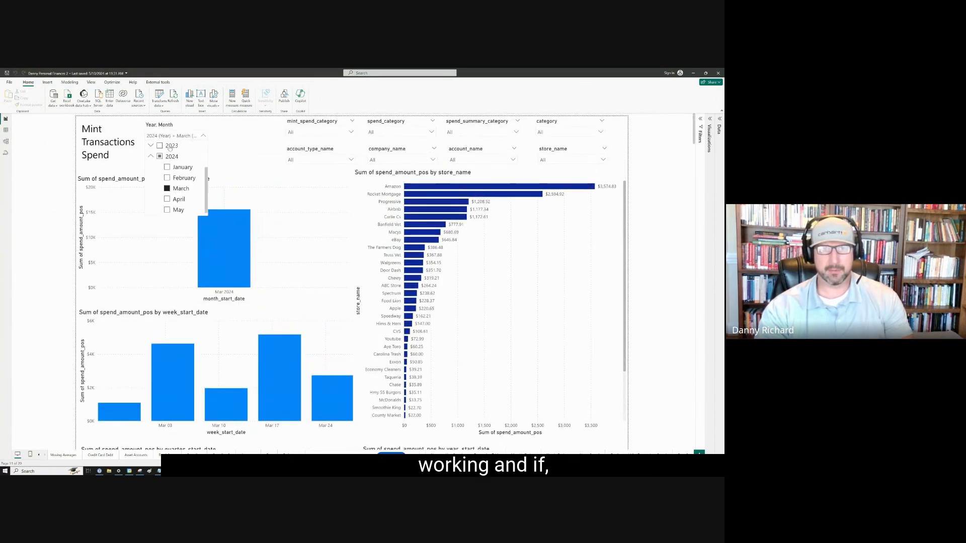
Check 2024 in the Year, Month slicer to include every month, then close the slicer
click(159, 157)
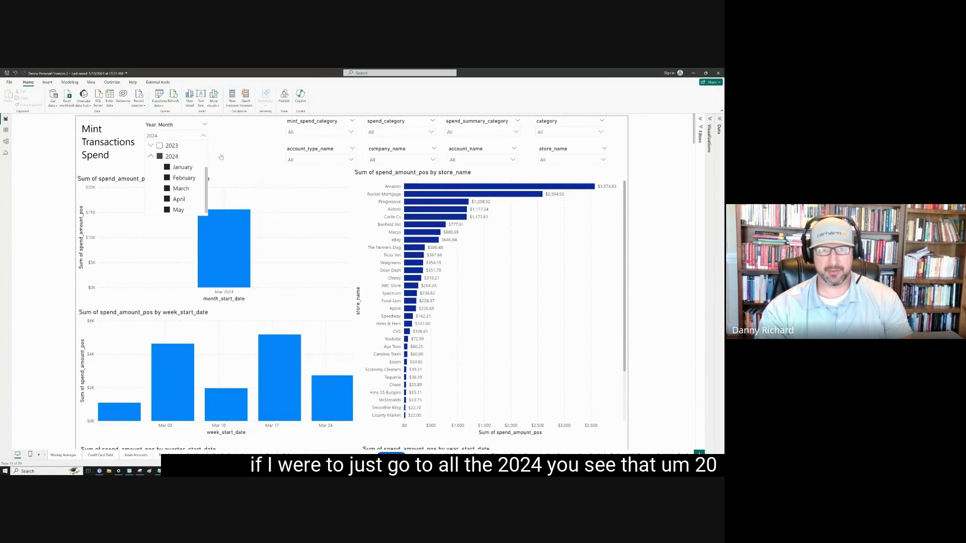
click(274, 158)
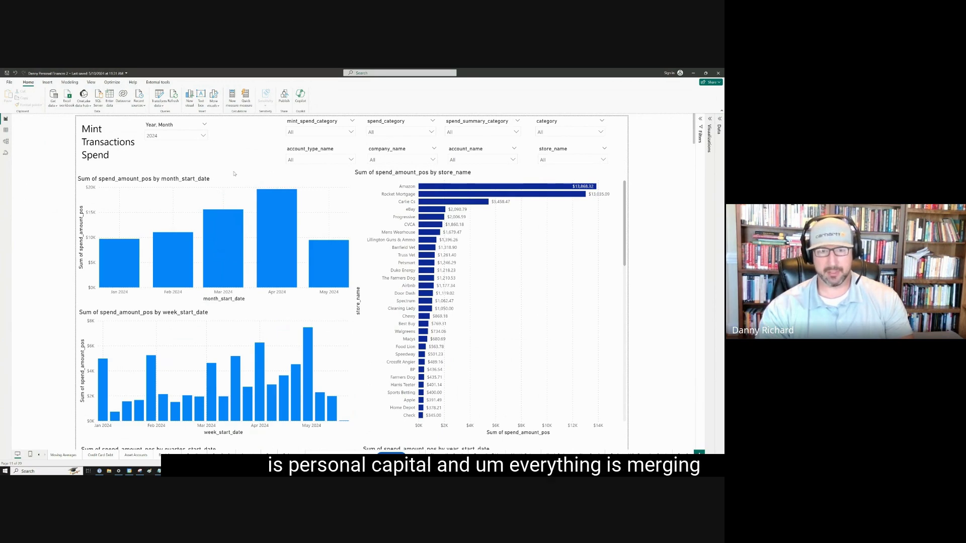
Scroll through the spend charts by date, store, category and account and the transactions table
scroll(234, 173, down, 4)
scroll(295, 263, up, 3)
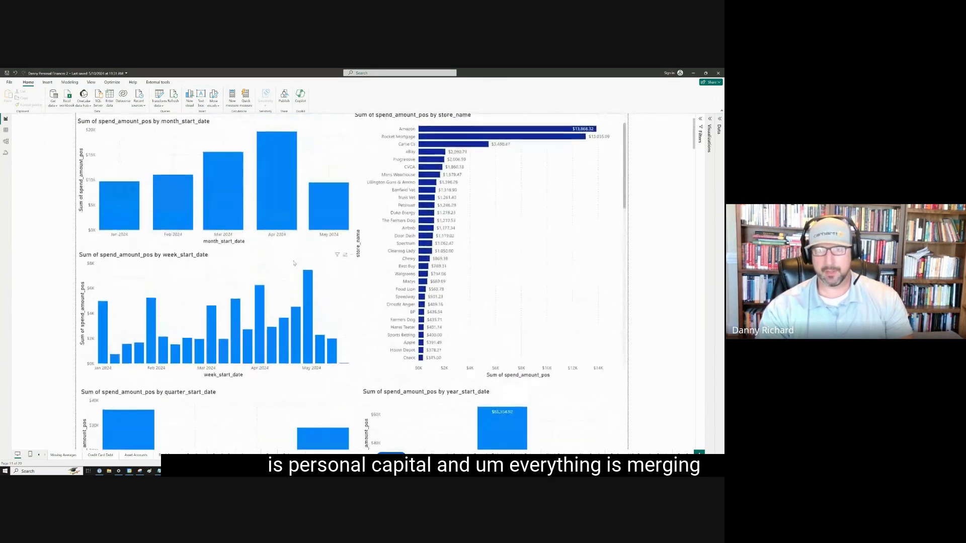
scroll(294, 263, down, 6)
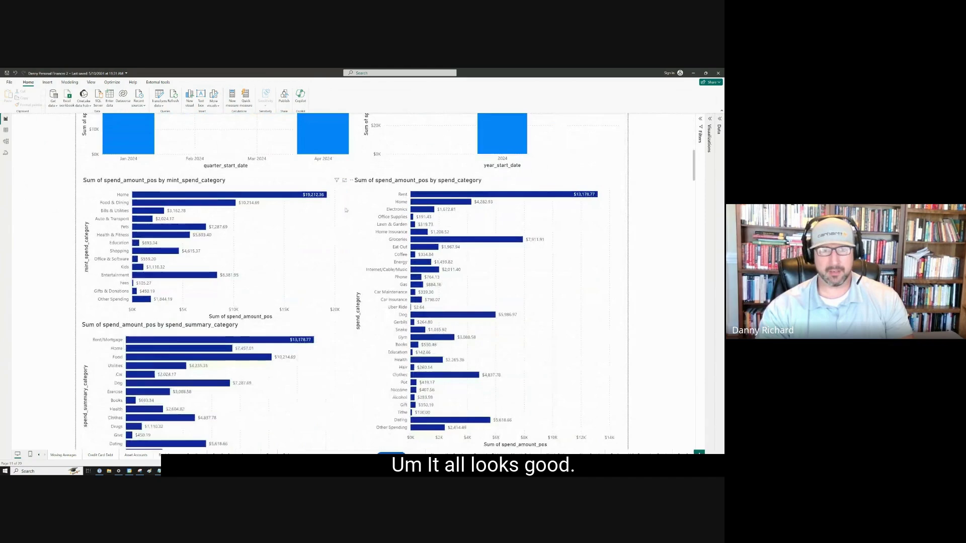
scroll(345, 210, down, 2)
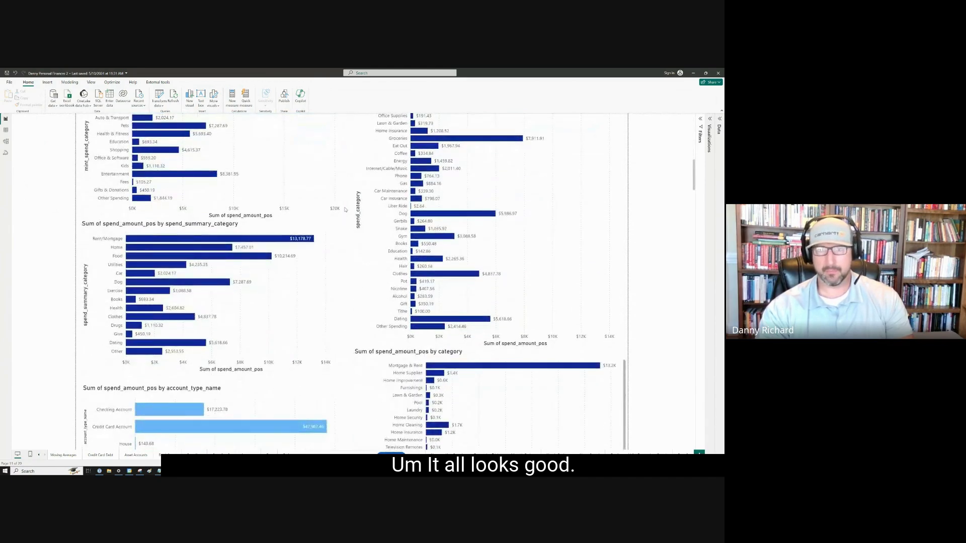
scroll(345, 209, up, 1)
scroll(345, 210, down, 1)
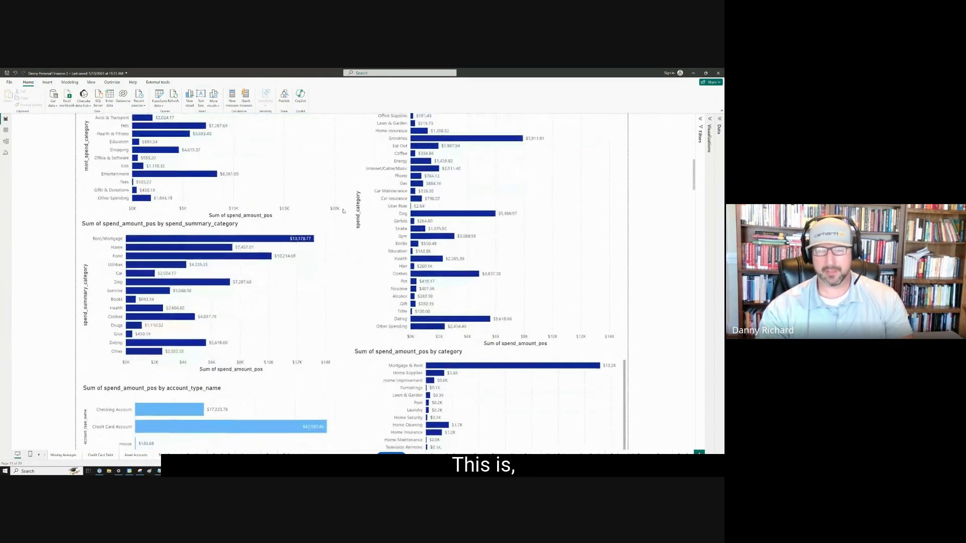
scroll(343, 211, up, 2)
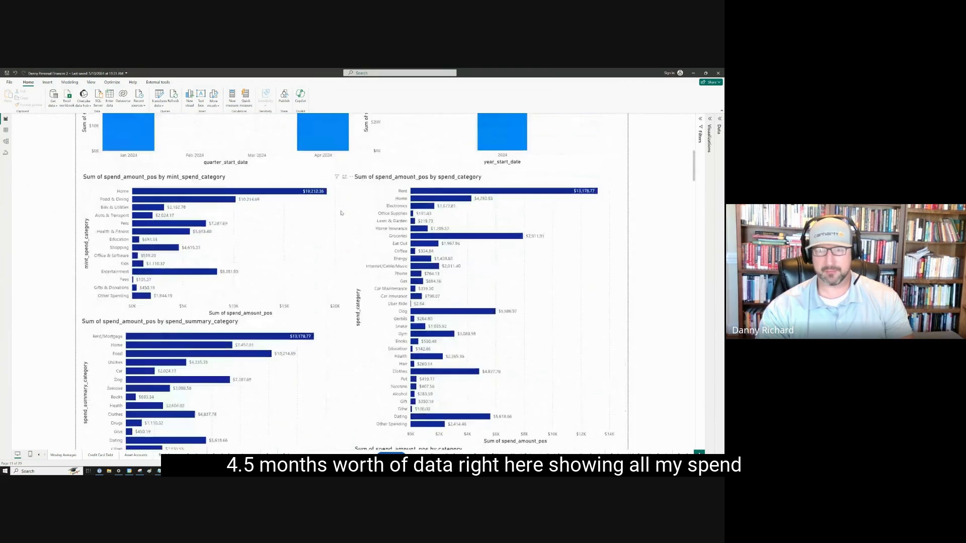
scroll(341, 213, down, 6)
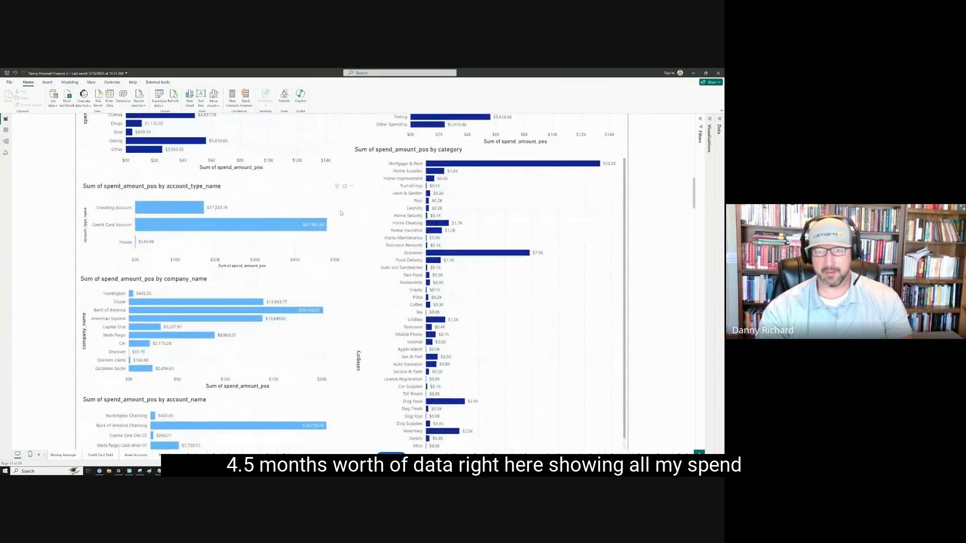
scroll(340, 212, down, 1)
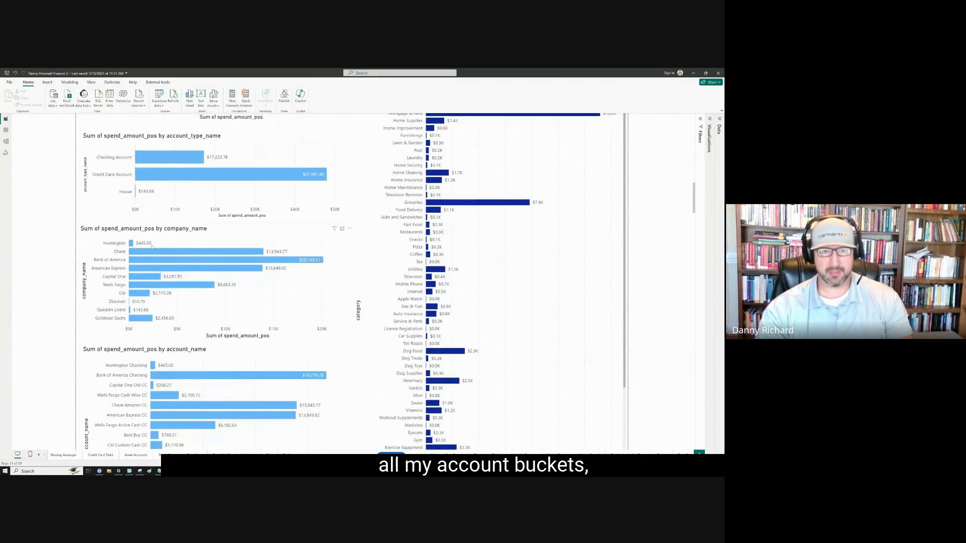
scroll(341, 213, down, 1)
scroll(269, 300, down, 5)
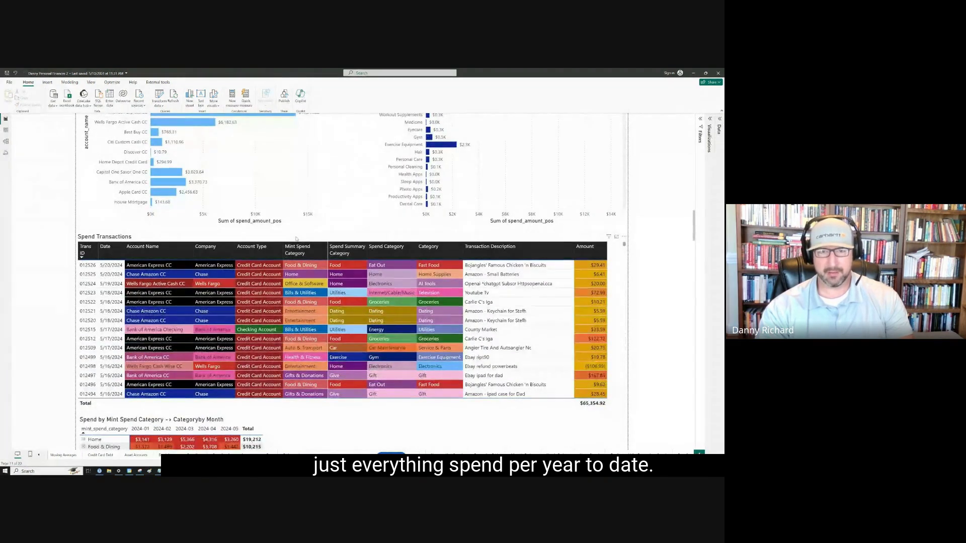
scroll(296, 238, down, 7)
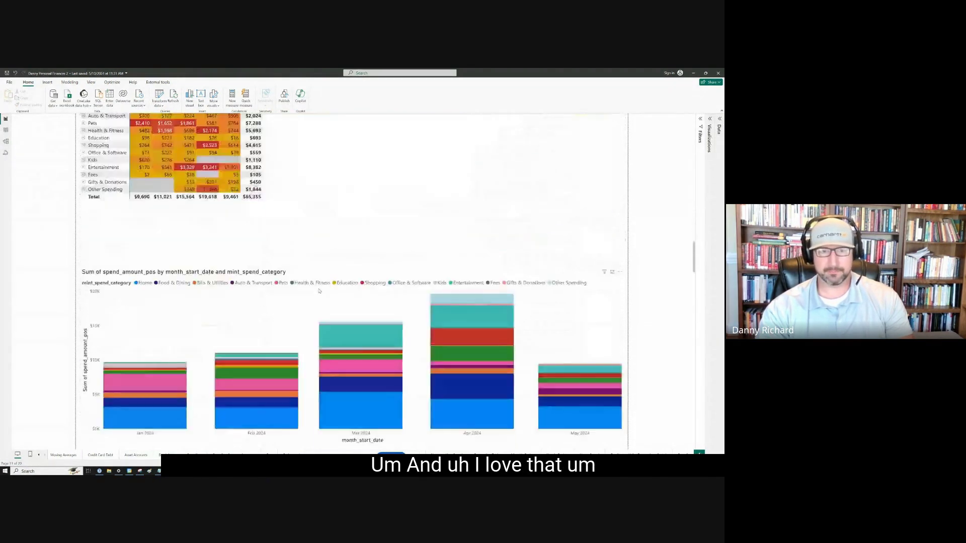
scroll(319, 290, down, 9)
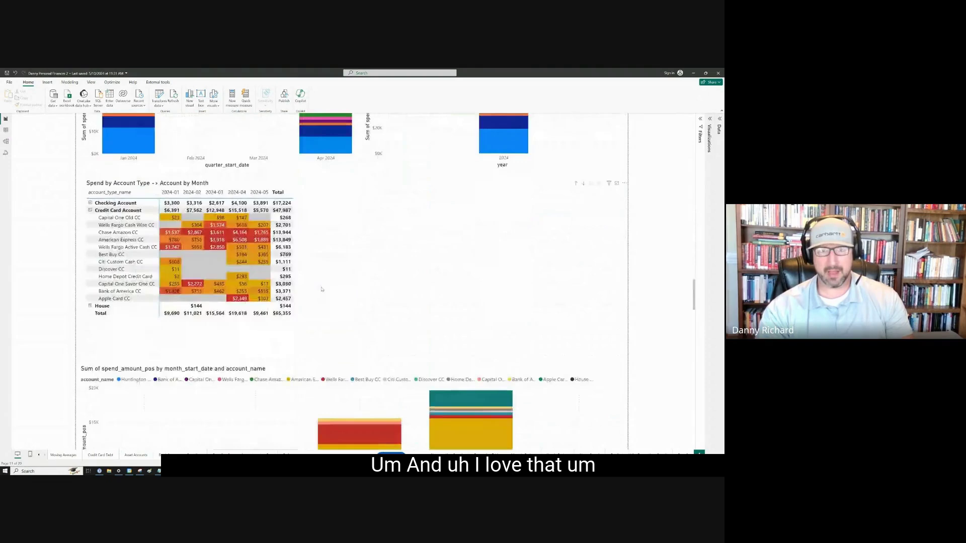
scroll(321, 289, down, 3)
scroll(322, 289, up, 18)
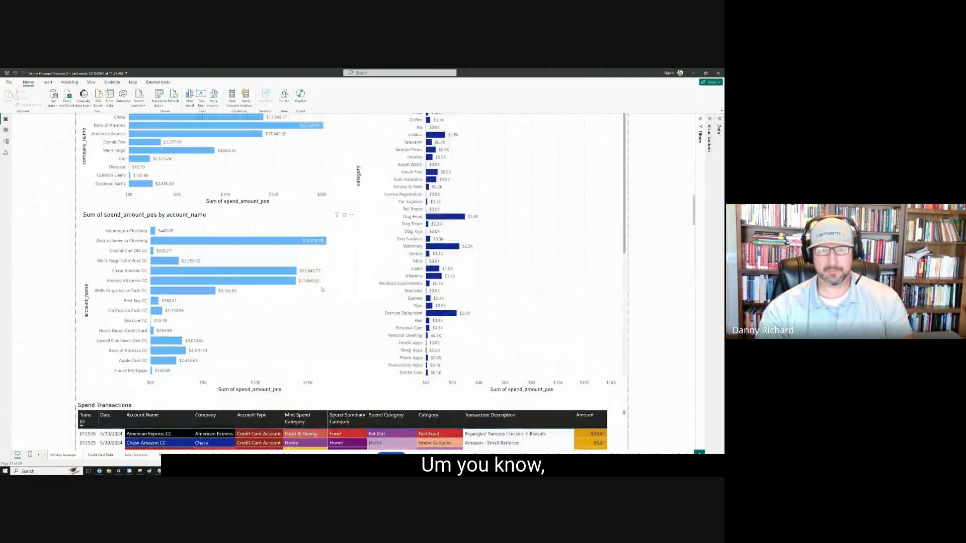
scroll(322, 289, up, 6)
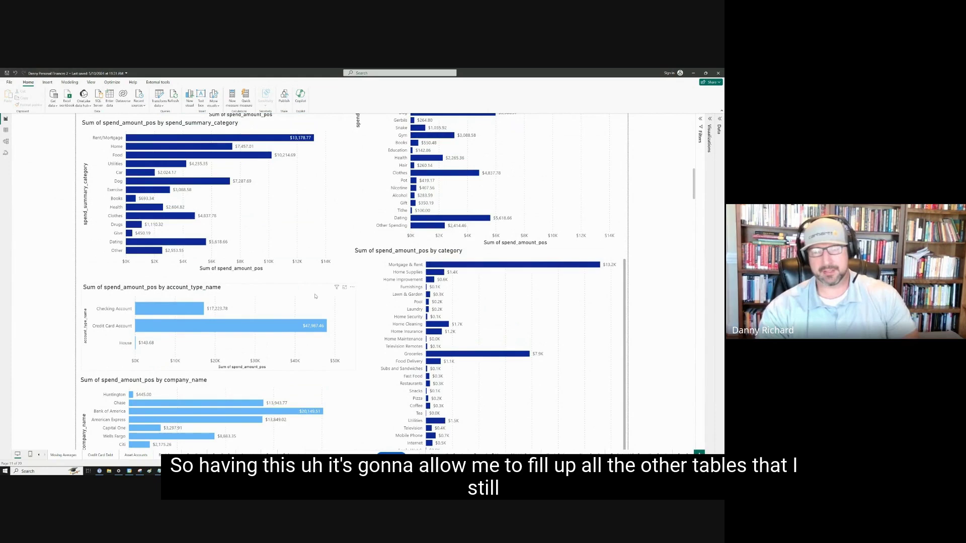
scroll(316, 297, up, 10)
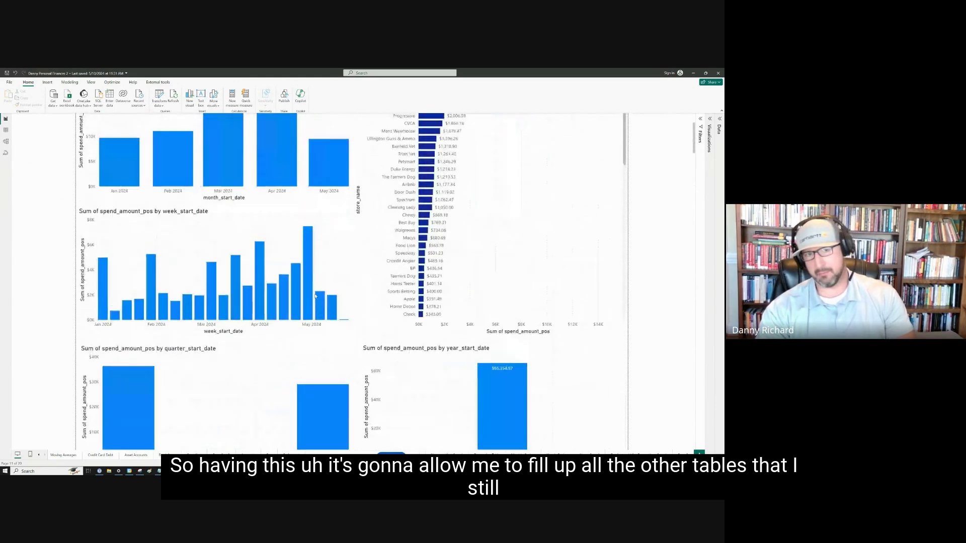
scroll(316, 296, up, 3)
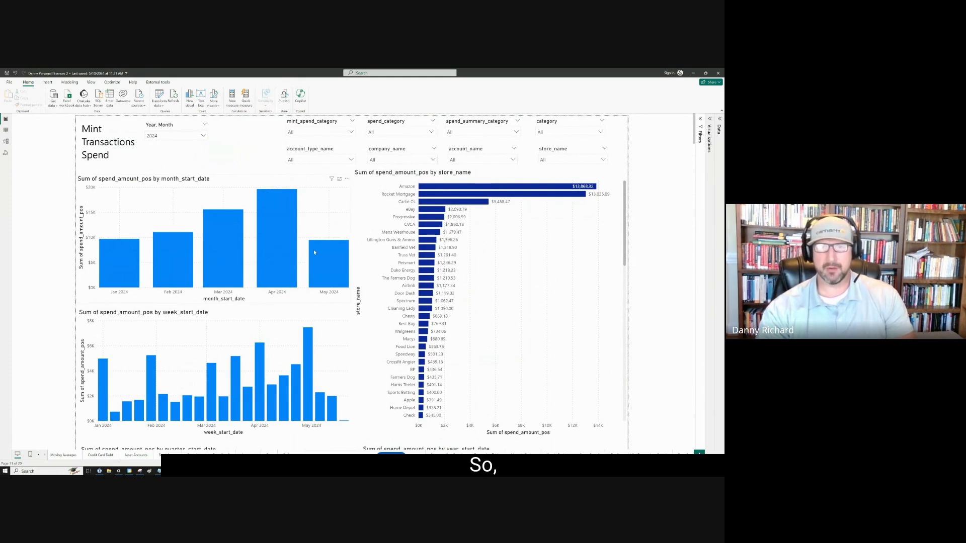
Clear 2024 in the Year, Month slicer and select only February 2024
click(163, 139)
click(159, 156)
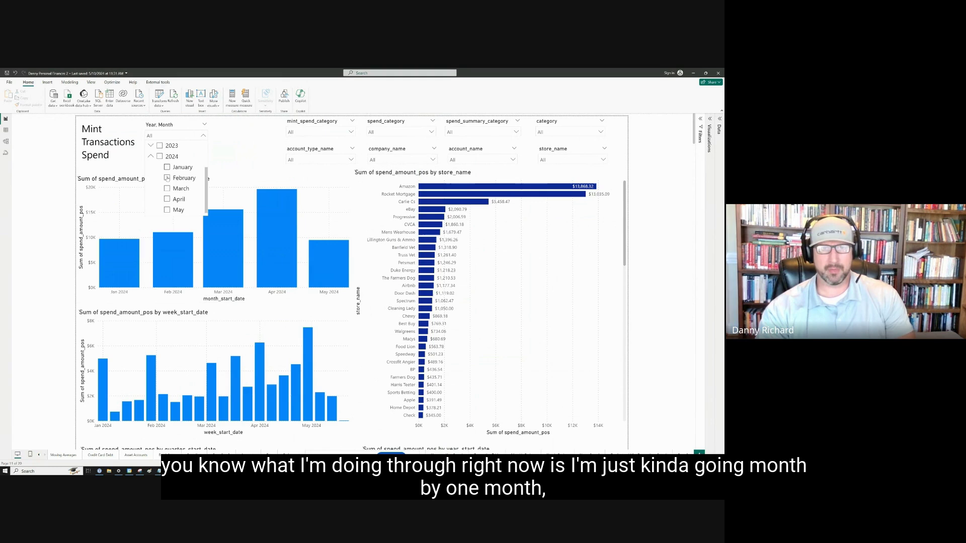
click(167, 179)
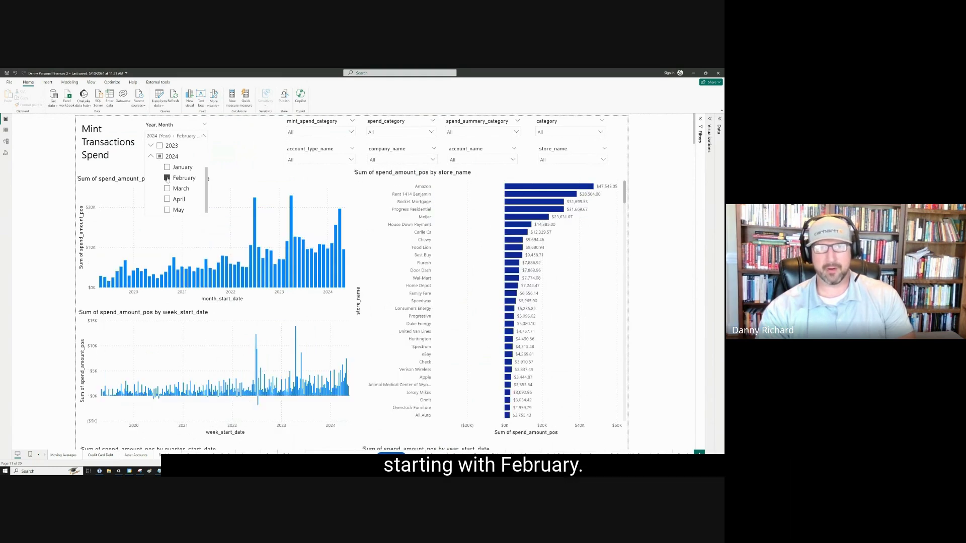
click(284, 165)
Scroll the February charts, where Rent/Mortgage tops category spend at $2,738.60
scroll(284, 165, down, 5)
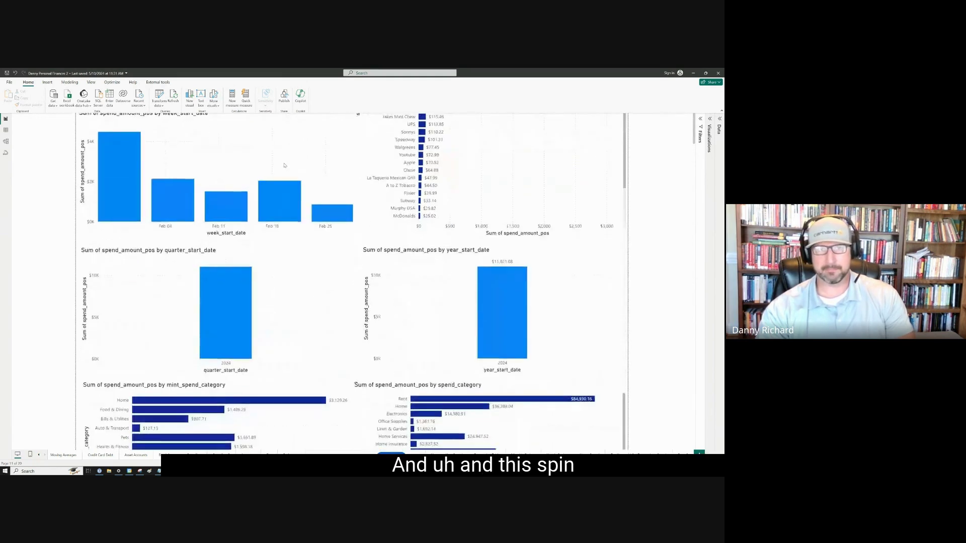
scroll(330, 215, up, 5)
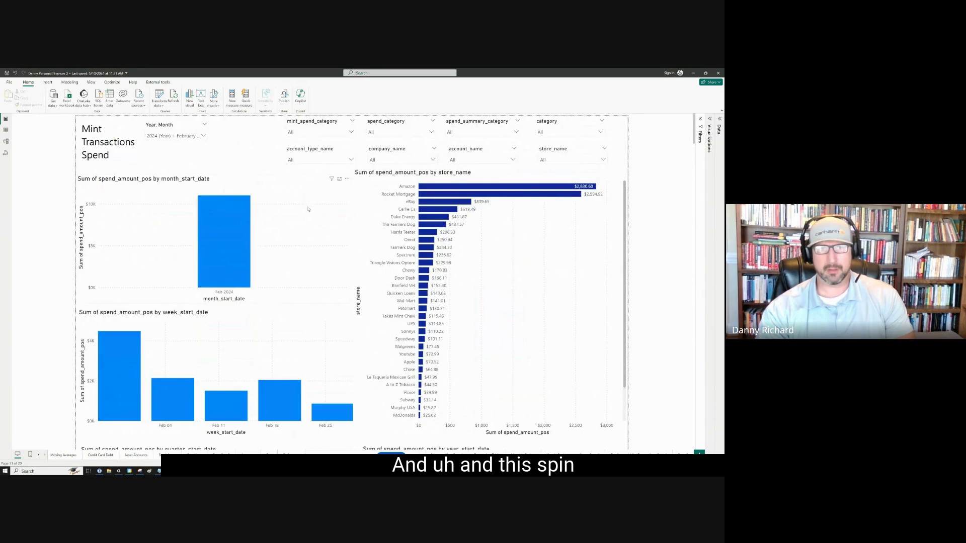
scroll(331, 216, down, 12)
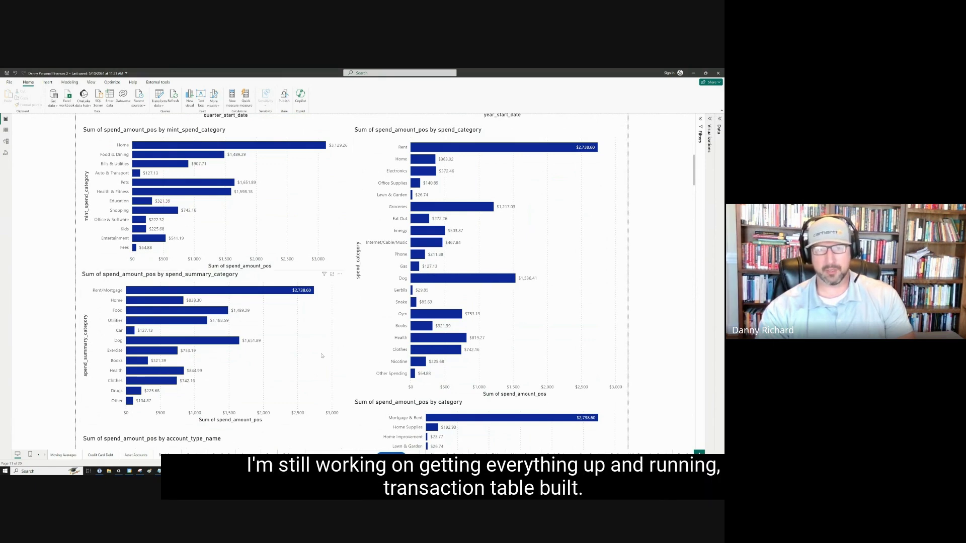
scroll(372, 350, up, 10)
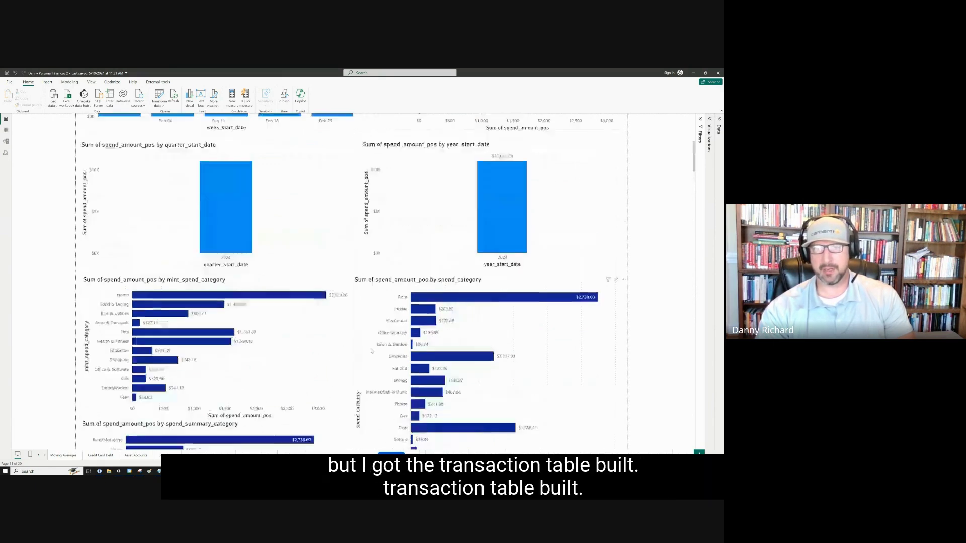
scroll(371, 350, down, 3)
scroll(371, 350, down, 5)
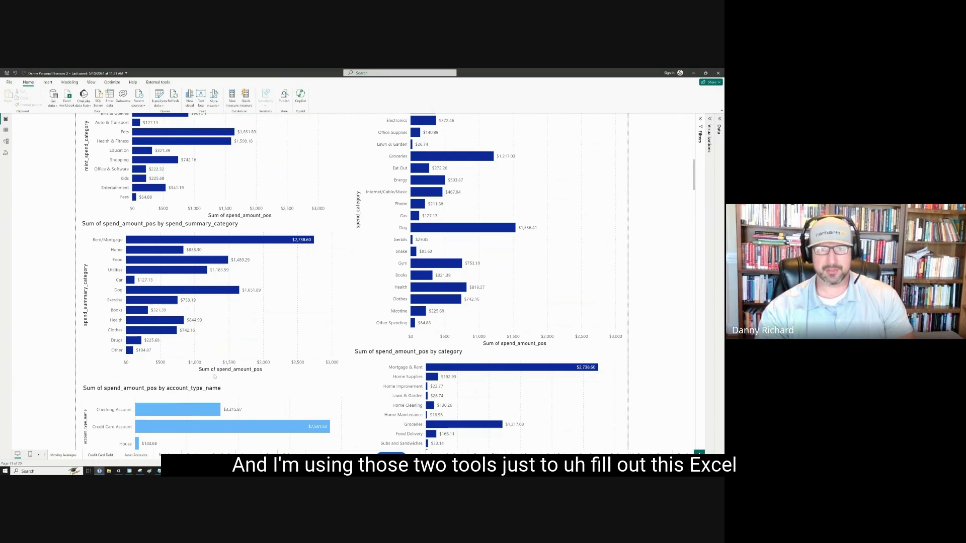
In the Finances 24 workbook, select column GR cells from row 4 down and rows 52–90
key(alt+Tab)
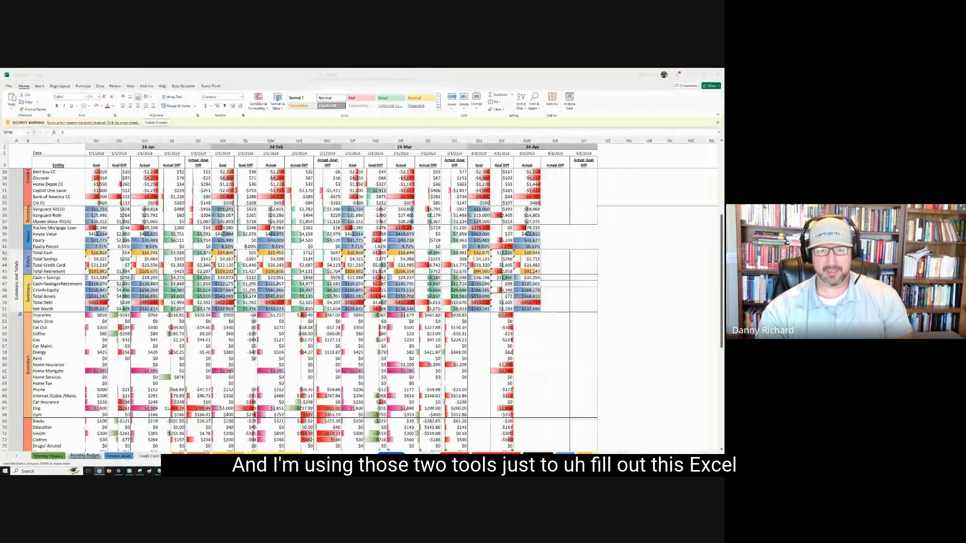
scroll(354, 366, up, 2)
scroll(355, 366, up, 8)
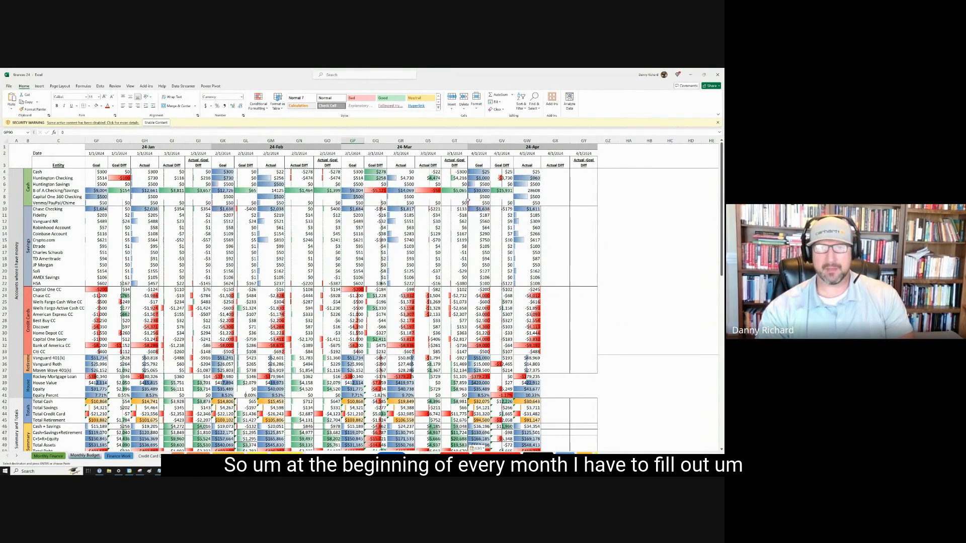
drag(396, 173, 396, 395)
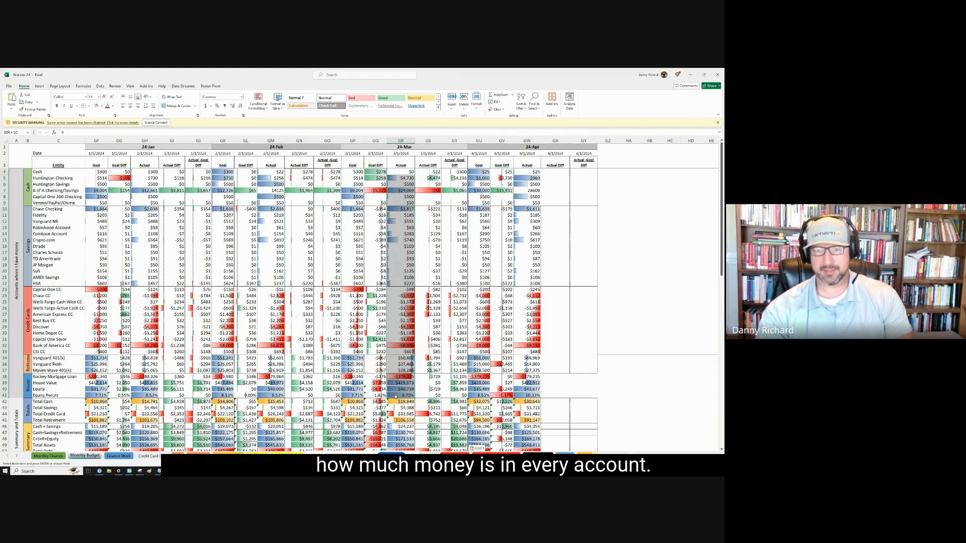
drag(396, 396, 396, 396)
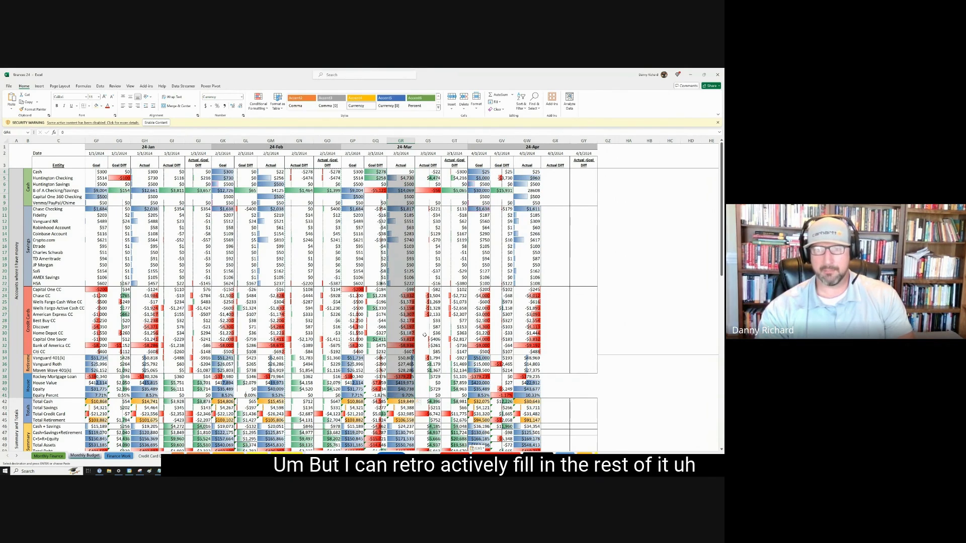
scroll(424, 336, down, 8)
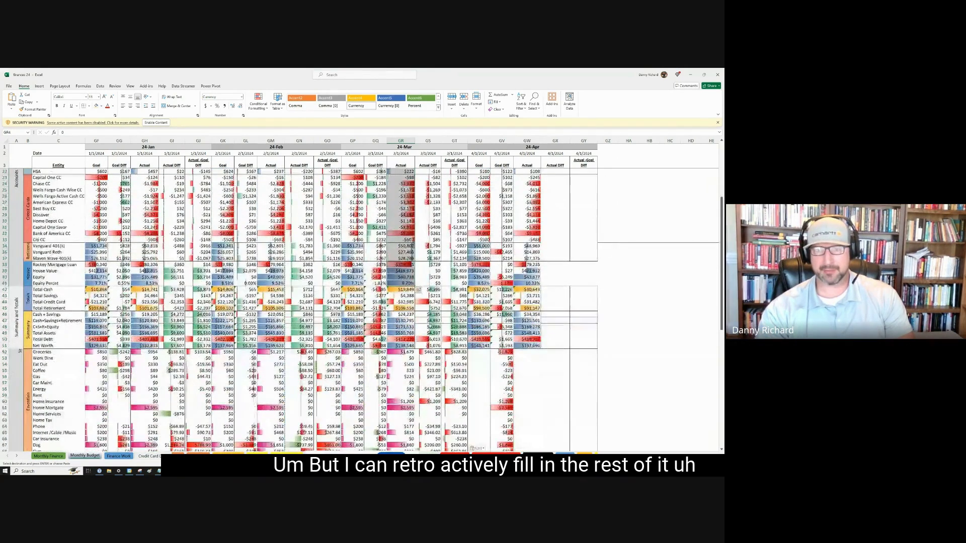
scroll(402, 317, down, 2)
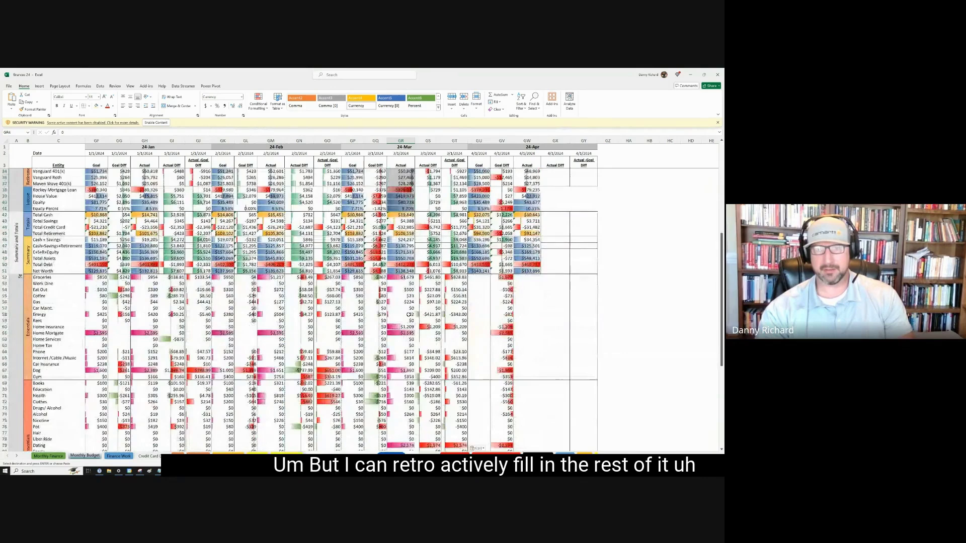
scroll(408, 314, down, 5)
drag(402, 203, 396, 439)
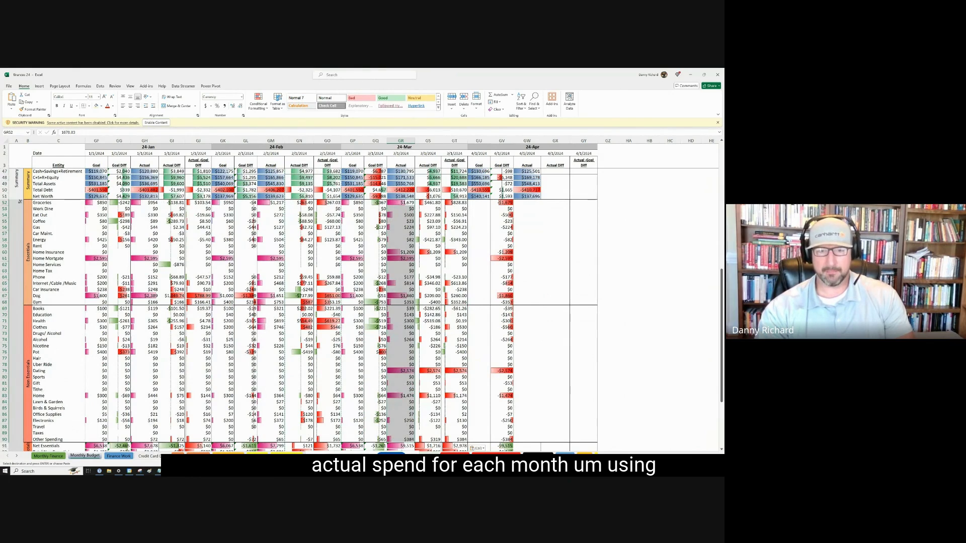
Glance over the Power BI spend charts again, then return to the Excel Monthly Budget sheet
key(alt+Tab)
scroll(424, 333, up, 8)
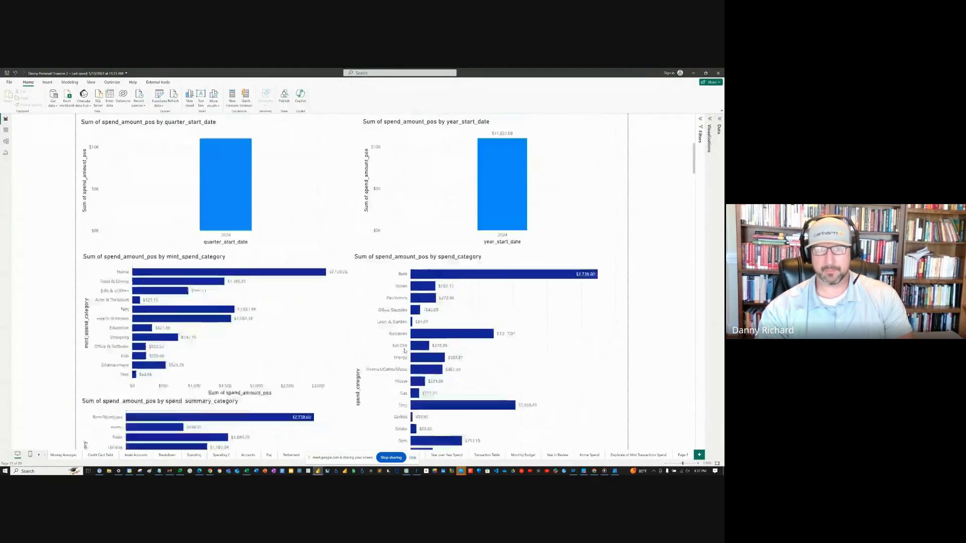
scroll(424, 333, down, 3)
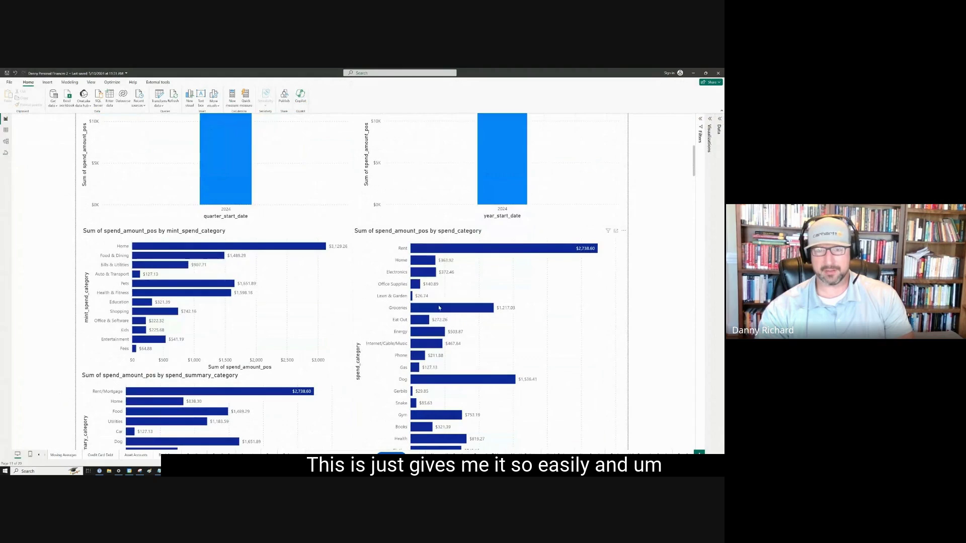
scroll(404, 268, down, 3)
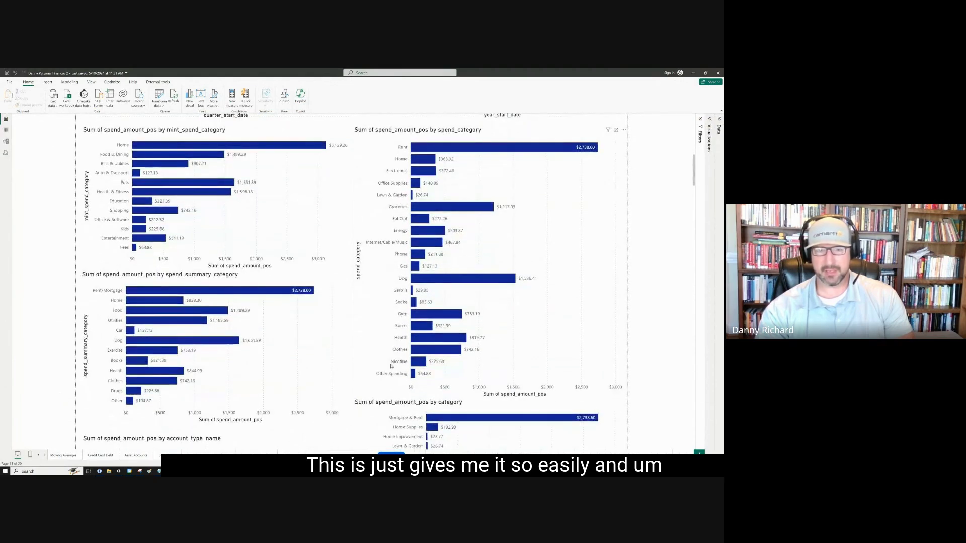
key(alt+Tab)
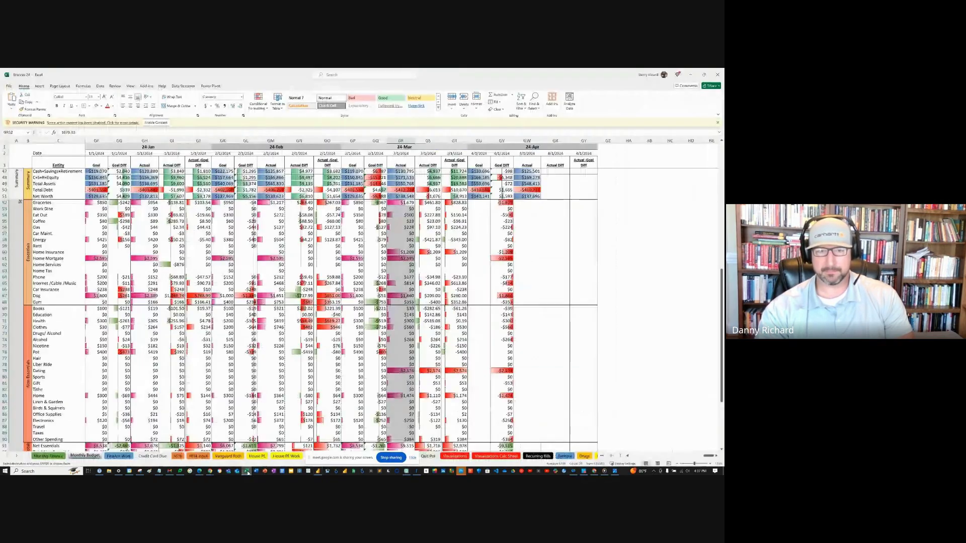
Go to the Monthly Finance sheet and check April 2024's HSA deduction
click(48, 456)
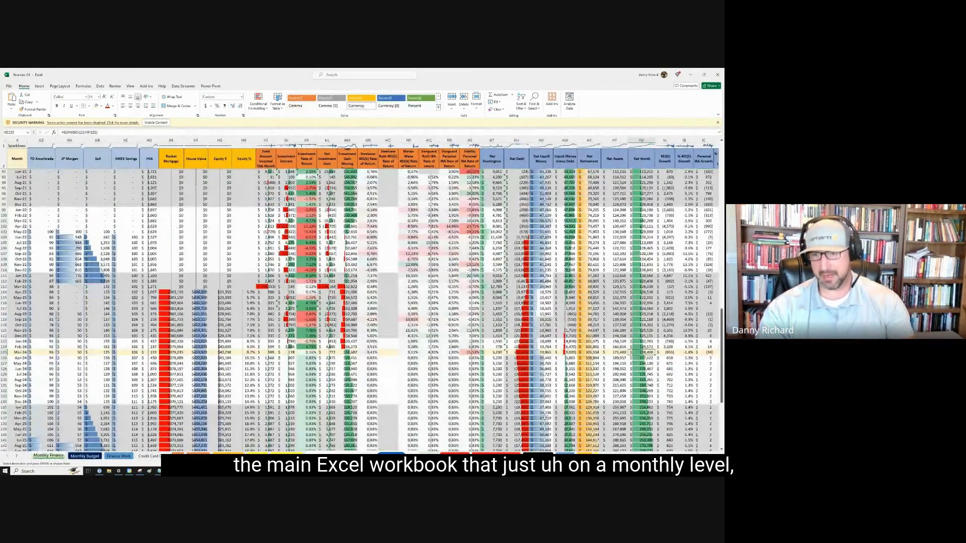
scroll(362, 301, left, 2)
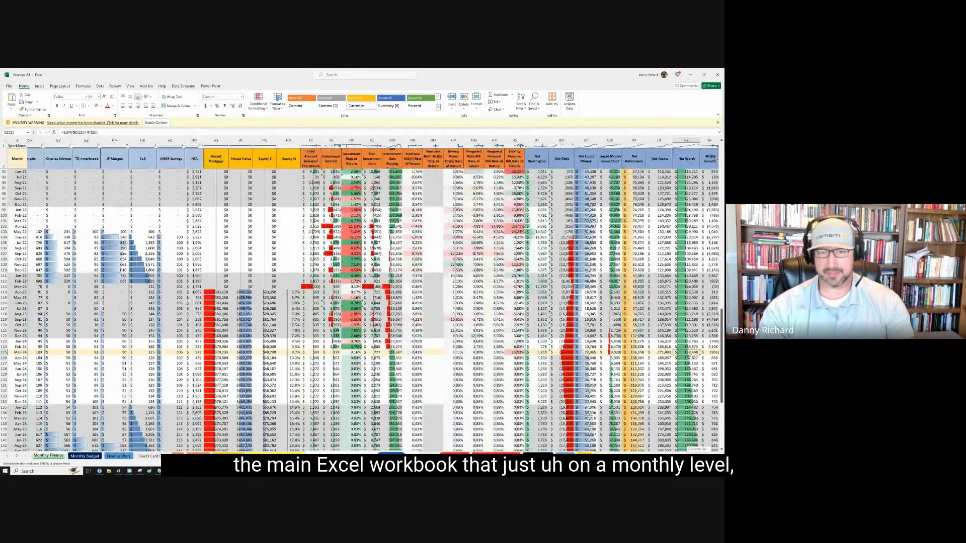
scroll(373, 302, left, 20)
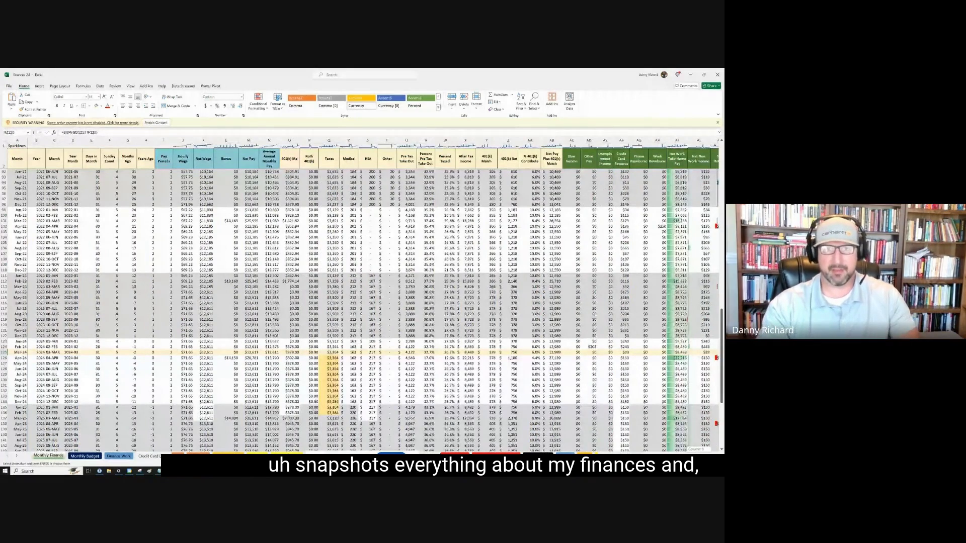
click(366, 358)
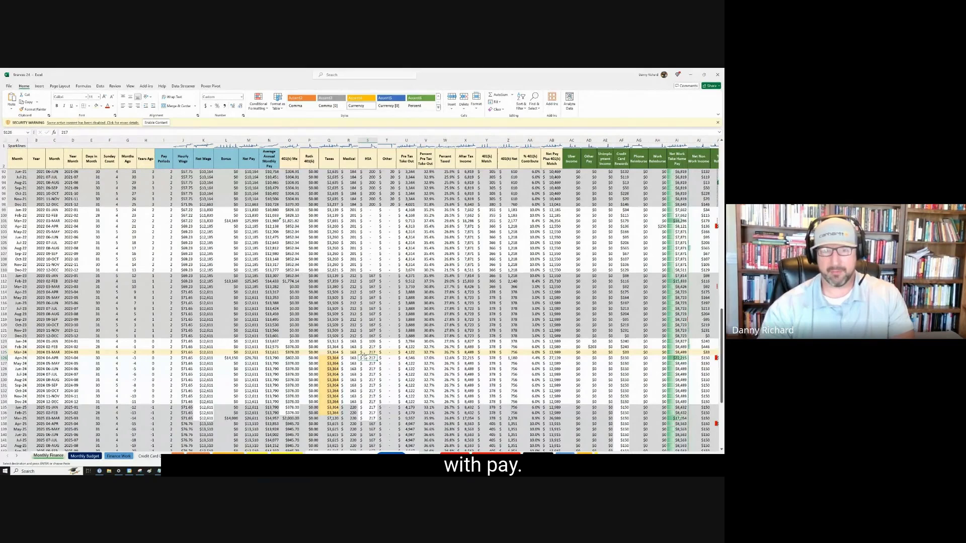
scroll(352, 354, up, 4)
scroll(347, 354, down, 2)
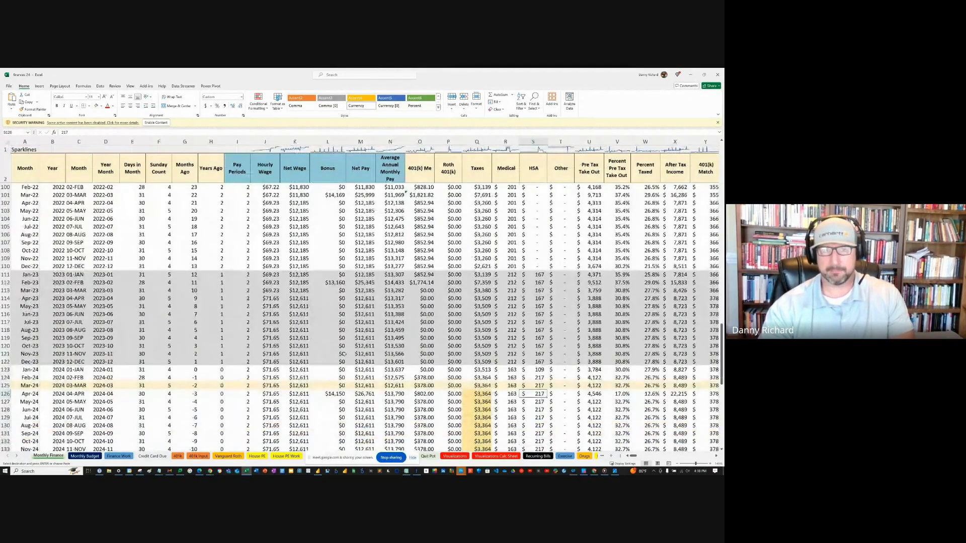
scroll(344, 354, down, 5)
Review March 2024's net wage, bonus, HSA, pre-tax, taxes, Roth 401(k) and take-home average
click(292, 267)
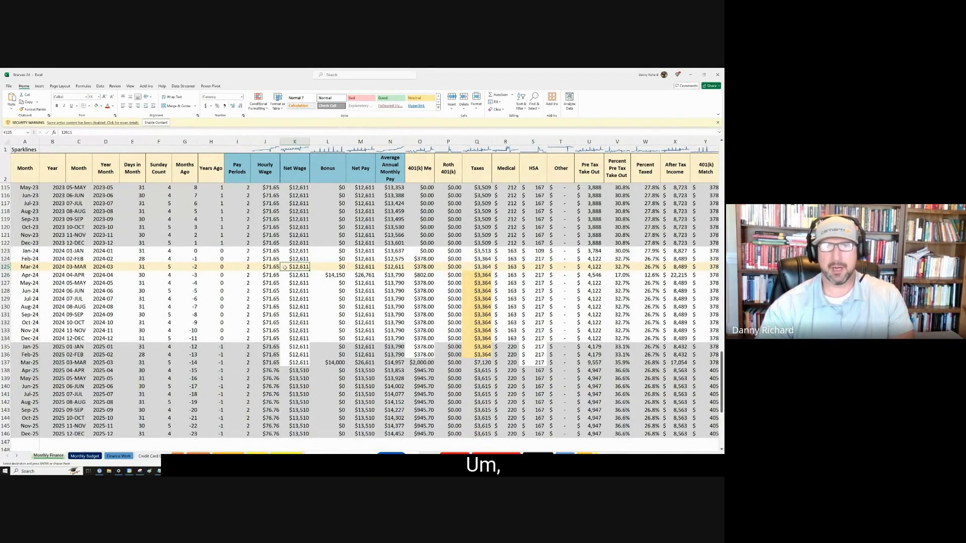
key(Right)
key(Right)
key(Right)
key(Right)
key(Right)
key(Right)
key(Right)
key(Right)
key(Right)
key(Right)
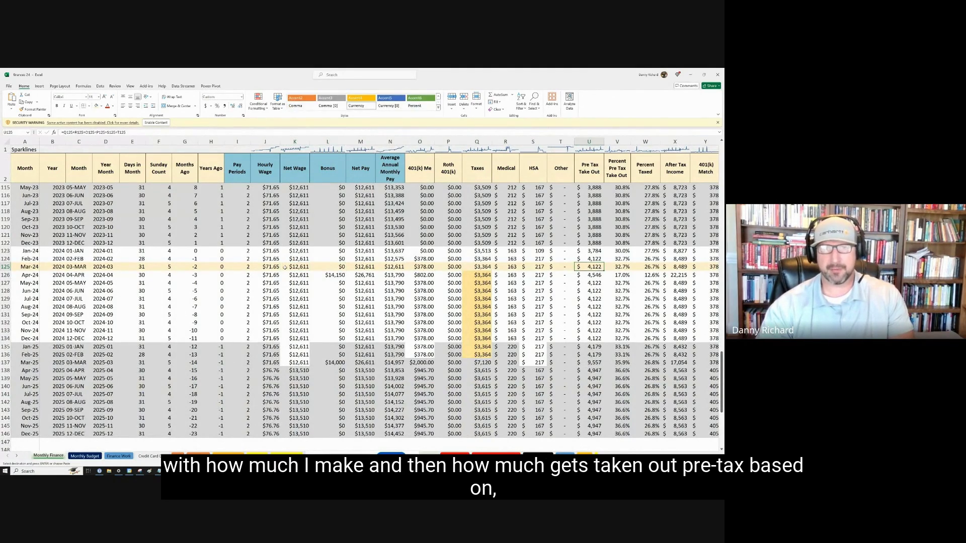
key(Left)
key(Left)
key(Right)
key(Right)
key(Right)
key(Right)
key(Right)
key(Right)
key(Right)
key(Right)
key(Right)
key(Right)
key(Right)
key(Right)
key(Right)
key(Right)
key(Right)
key(Right)
key(Right)
key(Right)
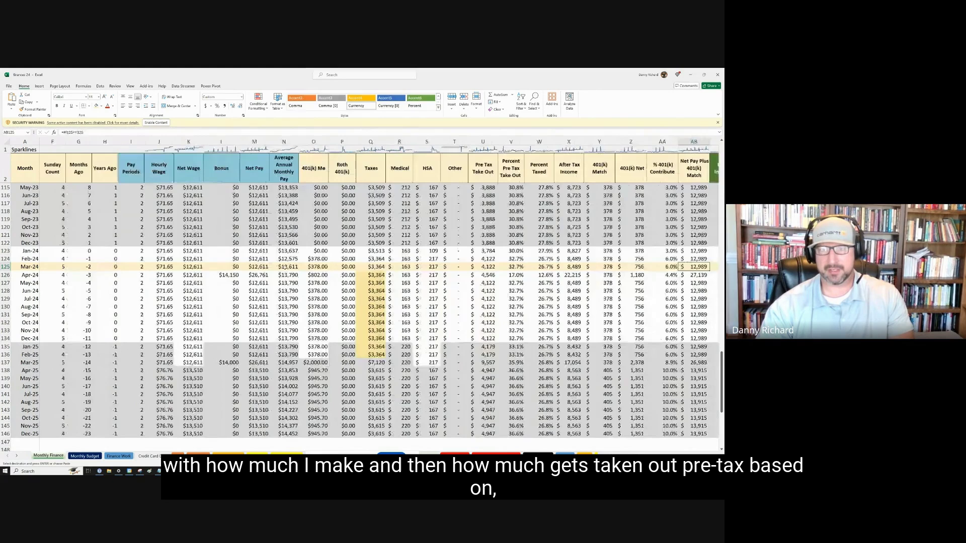
key(Left)
key(Left)
key(Left)
key(Left)
key(Left)
key(Left)
key(Left)
key(Left)
key(Left)
key(Left)
key(Left)
key(Left)
key(Left)
key(Left)
key(Left)
key(Left)
key(Left)
key(Left)
key(Left)
key(Left)
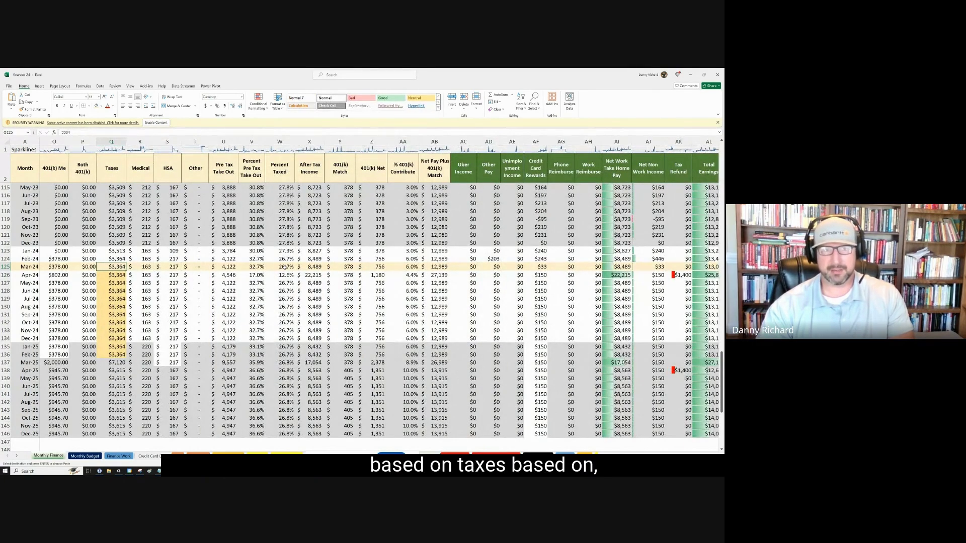
key(Left)
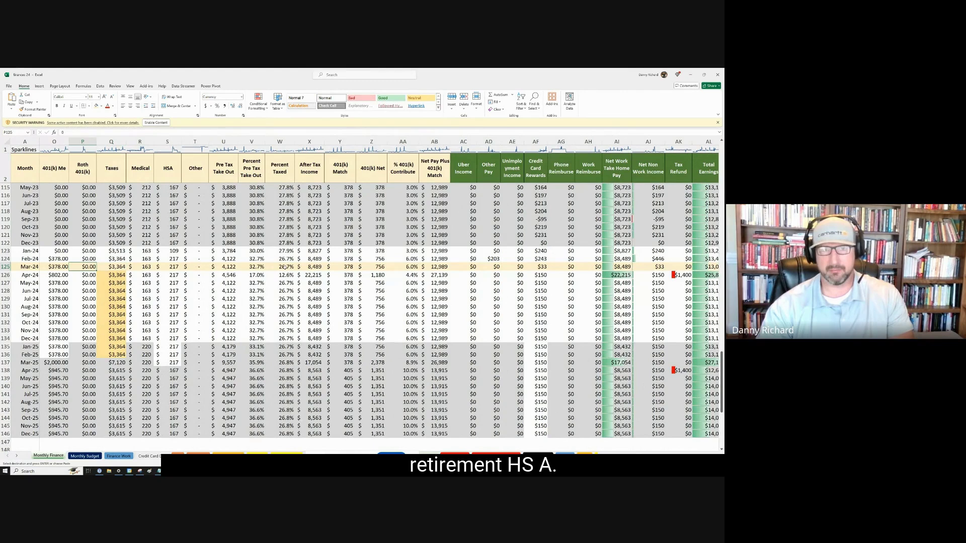
key(Right)
key(Right)
key(Right)
key(Right)
key(Right)
key(Right)
key(Right)
key(Right)
key(Right)
key(Right)
key(Right)
key(Right)
key(Right)
key(Right)
key(Right)
key(Right)
key(Right)
key(Right)
key(Right)
key(Right)
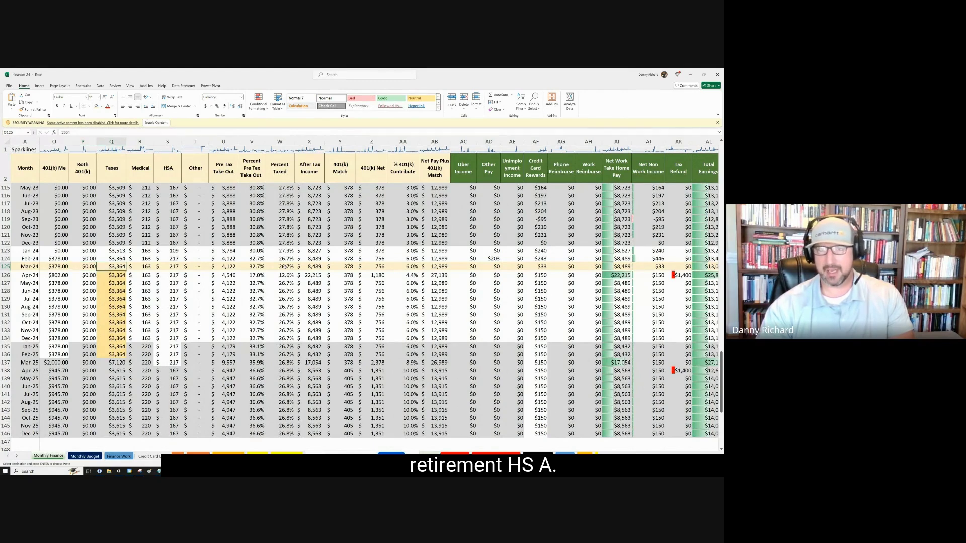
Check March 2024's non-work income, Other Pay, car, mortgage, internet and rent spending
key(Right)
key(Right)
key(Right)
key(Right)
key(Right)
key(Right)
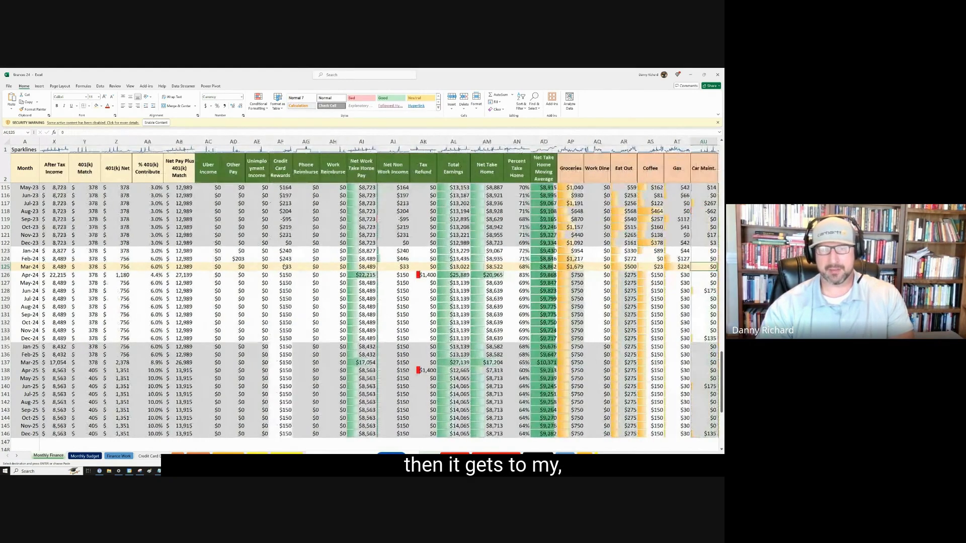
key(Left)
key(Left)
key(Left)
key(Left)
key(Left)
key(Left)
key(Left)
key(Left)
key(Left)
key(Left)
key(Left)
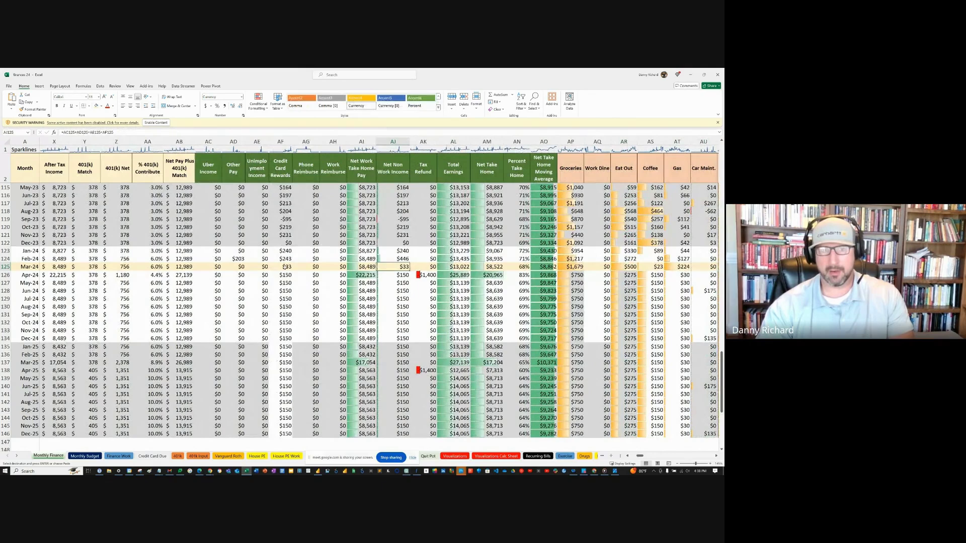
key(Left)
key(Left)
key(Left)
key(Left)
key(Left)
key(Left)
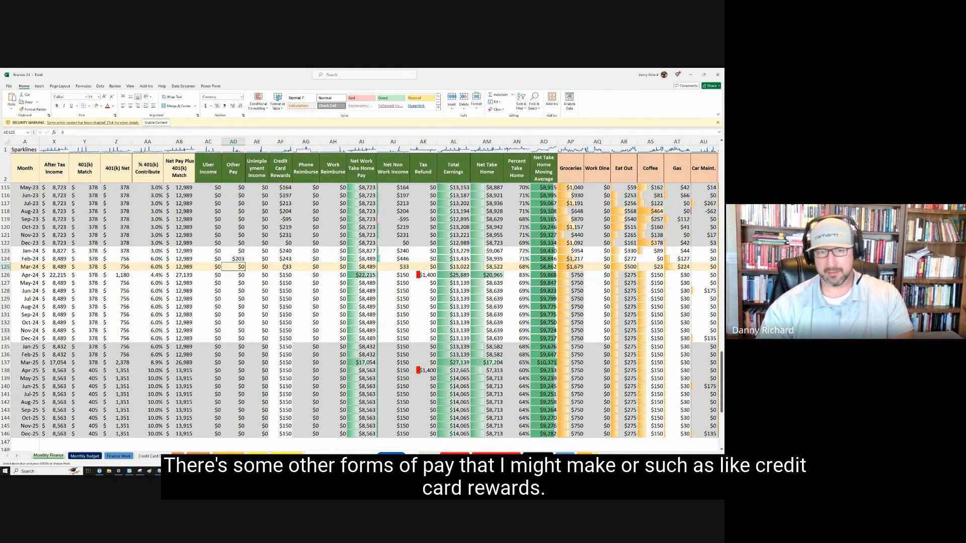
key(Right)
key(Right)
key(Right)
key(Right)
key(Right)
key(Right)
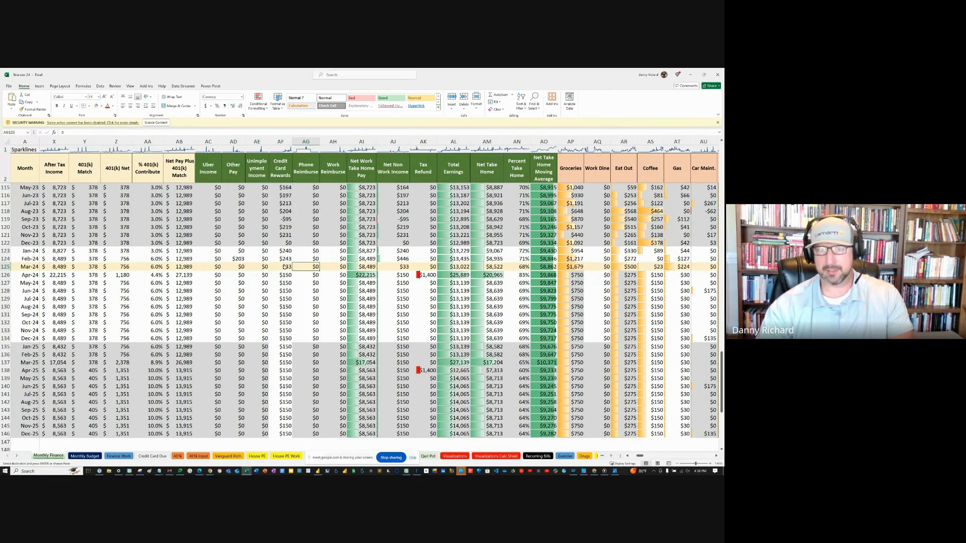
key(Right)
key(Right)
key(Right)
key(Right)
key(Right)
key(Right)
key(Right)
key(Right)
key(Right)
key(Right)
key(Right)
key(Right)
key(Right)
key(Right)
key(Right)
key(Right)
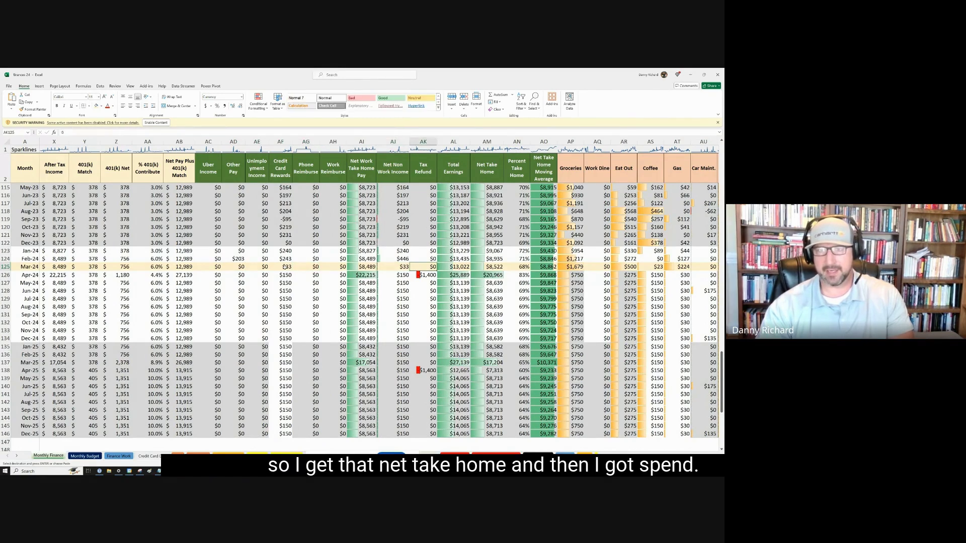
key(Right)
key(Right)
key(Right)
key(Right)
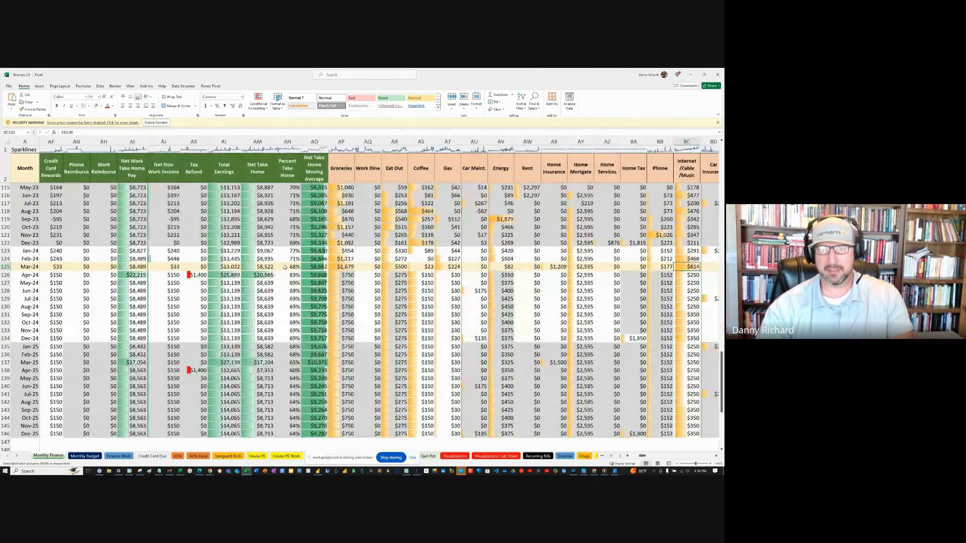
key(Left)
key(Left)
key(Left)
key(Left)
key(Left)
key(Left)
key(Left)
key(Left)
key(Left)
key(Left)
key(Left)
key(Left)
key(Left)
key(Left)
key(Left)
key(Left)
key(Left)
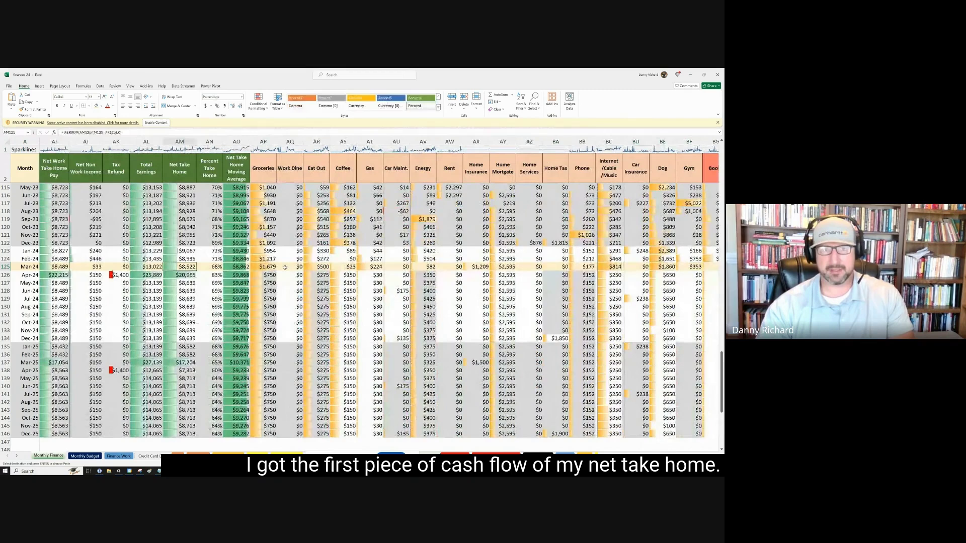
key(Right)
key(Right)
key(Right)
key(Right)
key(Right)
key(Right)
key(Right)
key(Right)
key(Right)
key(Right)
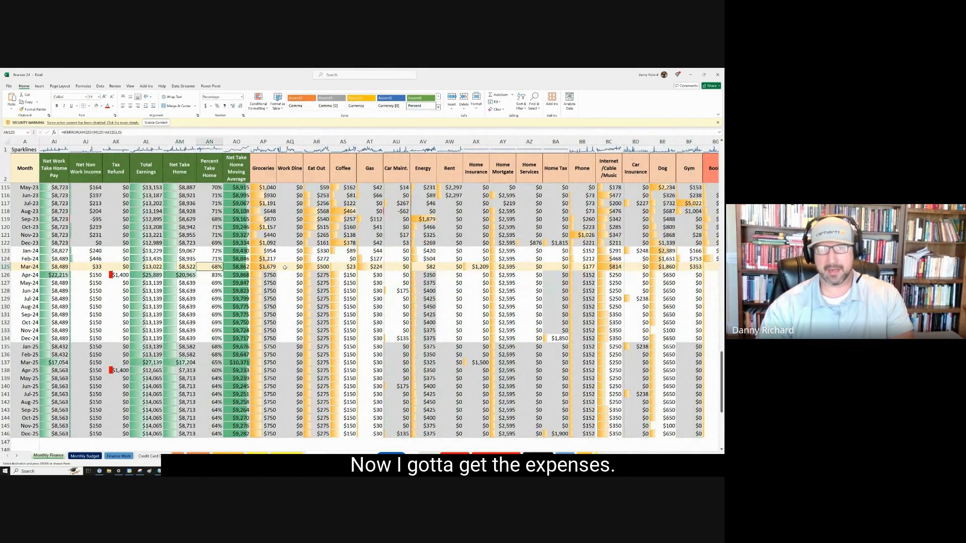
Step across Mar-24's education, tithe and home spending to total spend, credit cards and Money to Move
key(Right)
key(Right)
key(Right)
key(Right)
key(Right)
key(Right)
key(Right)
key(Right)
key(Right)
key(Right)
key(Right)
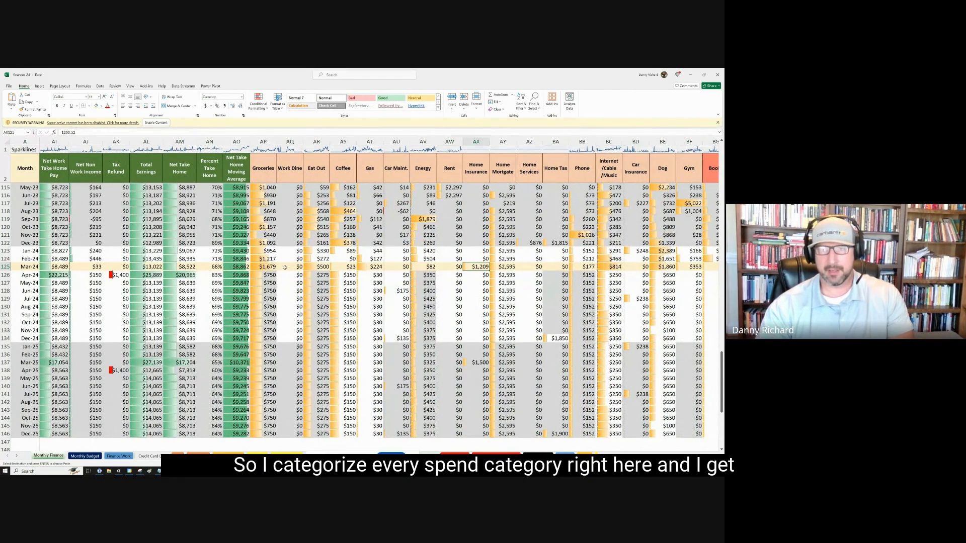
key(Right)
key(Right)
key(Right)
key(Right)
key(Right)
key(Right)
key(Right)
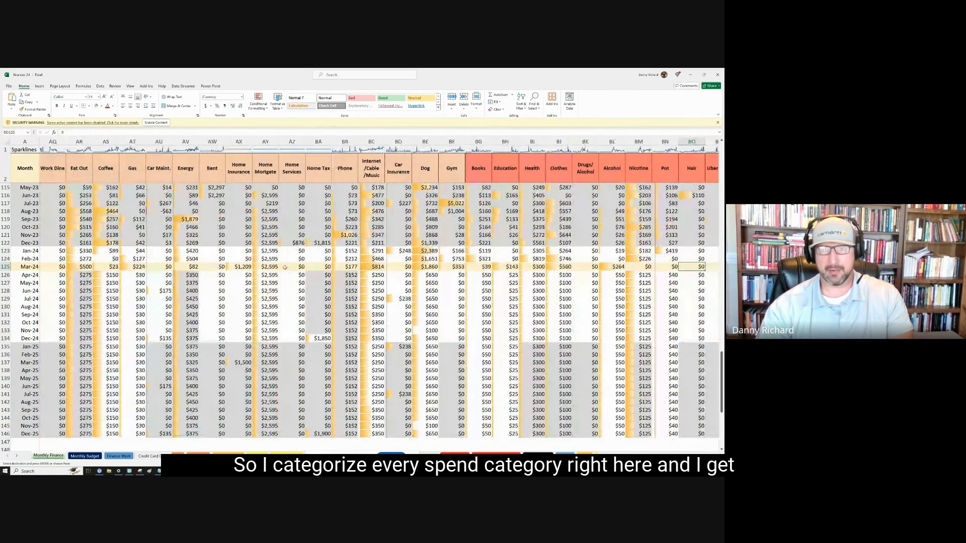
key(Right)
key(Right)
key(Right)
key(Right)
key(Right)
key(Right)
key(Right)
key(Right)
key(Right)
key(Right)
key(Right)
key(Right)
key(Right)
key(Right)
key(Right)
key(Right)
key(Right)
key(Right)
key(Right)
key(Right)
key(Right)
key(Right)
key(Right)
key(Right)
key(Right)
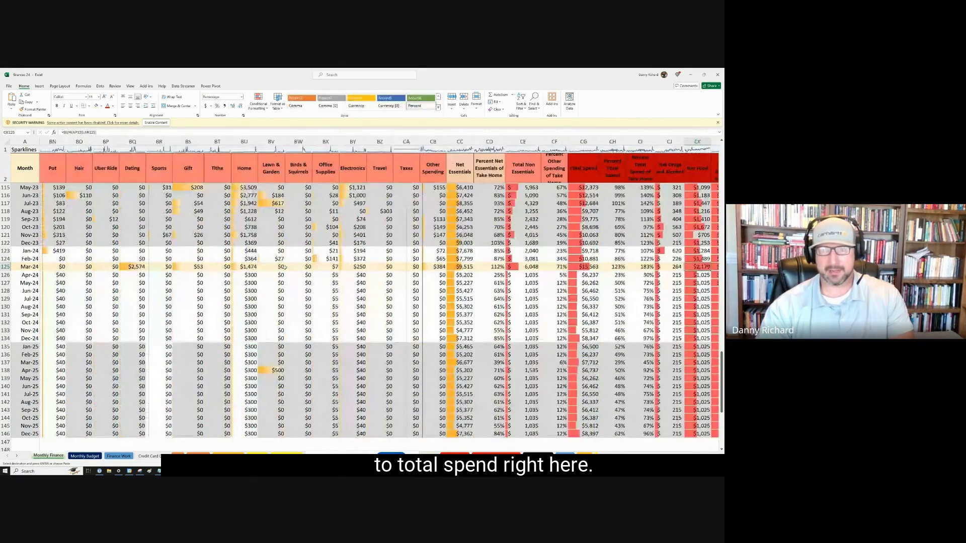
key(Left)
key(Left)
key(Left)
key(Left)
key(Left)
key(Left)
key(Left)
key(Left)
key(Left)
key(Left)
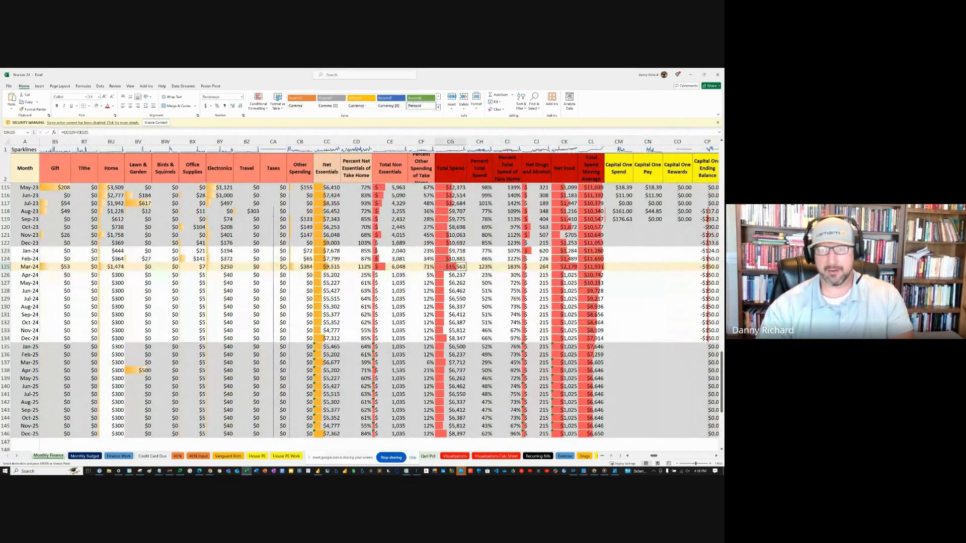
key(Right)
key(Right)
key(Right)
key(Right)
key(Right)
key(Right)
key(Right)
key(Right)
key(Right)
key(Right)
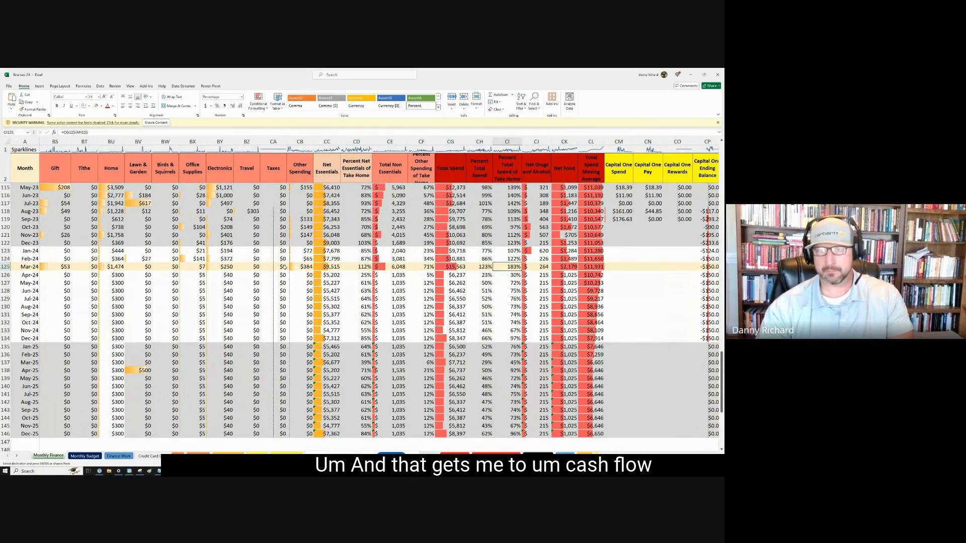
key(Right)
key(Right)
key(Right)
key(Right)
key(Right)
key(Right)
key(Right)
key(Right)
key(Right)
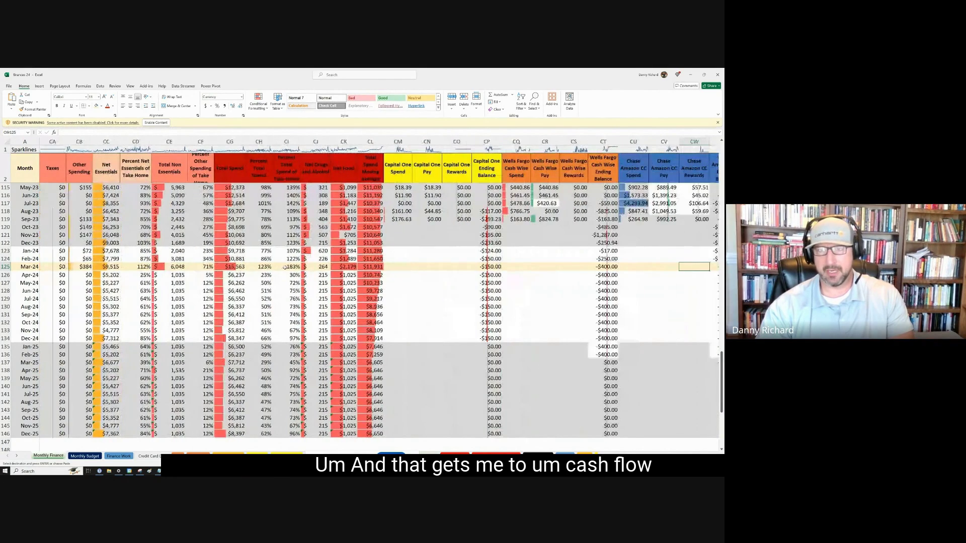
key(Right)
key(Right)
key(Right)
key(Right)
key(Right)
key(Right)
key(Right)
key(Right)
key(Right)
key(Right)
key(Right)
key(Right)
key(Right)
key(Right)
key(Right)
key(Right)
key(Right)
key(Right)
key(Right)
key(Right)
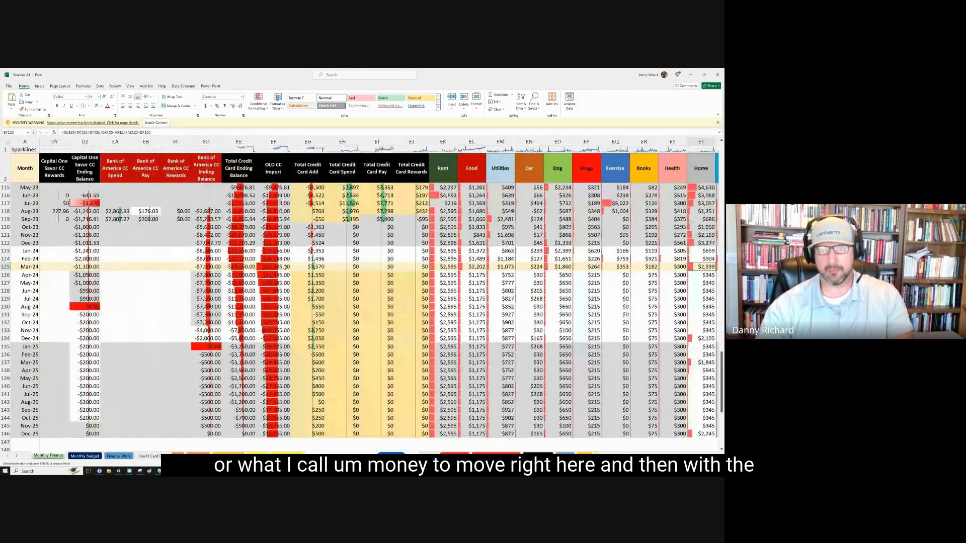
key(Right)
key(Right)
key(Right)
key(Right)
key(Right)
key(Right)
key(Right)
key(Right)
key(Right)
key(Right)
key(Right)
key(Right)
key(Right)
key(Right)
key(Right)
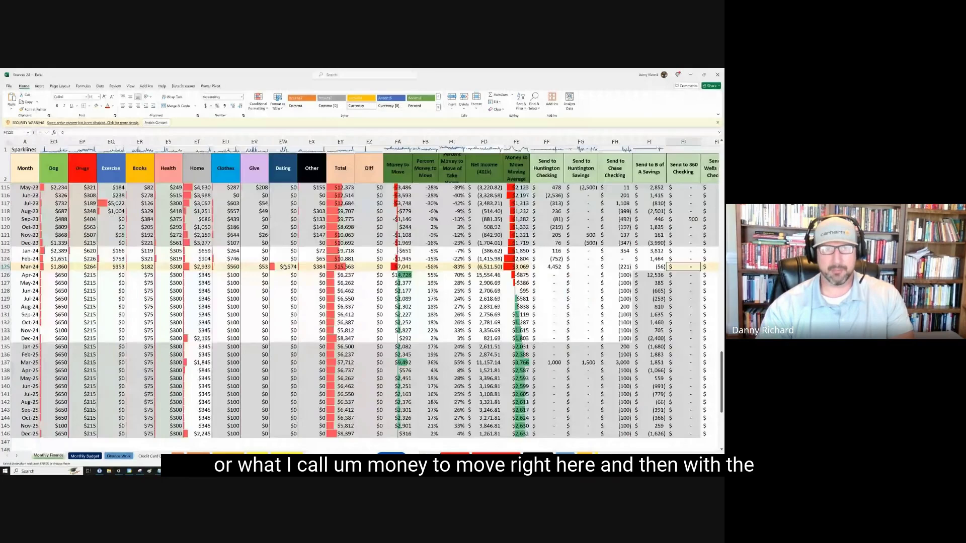
key(Right)
Inspect Mar-24's Money to Move, its moving average, and the Send to Huntington and Chase formulas
key(Left)
key(Left)
key(Left)
key(Left)
key(Left)
key(Left)
key(Left)
key(Left)
key(Left)
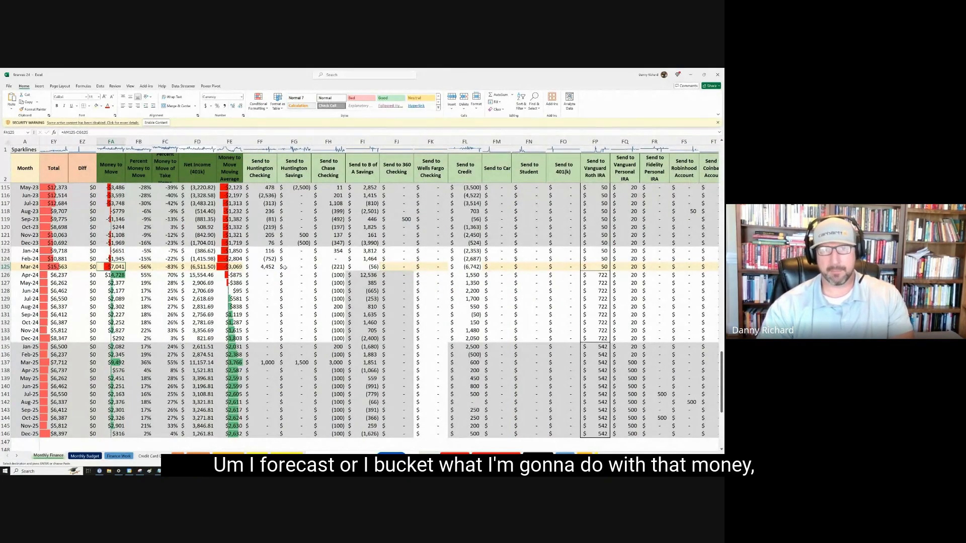
key(Right)
key(Right)
key(Right)
key(Right)
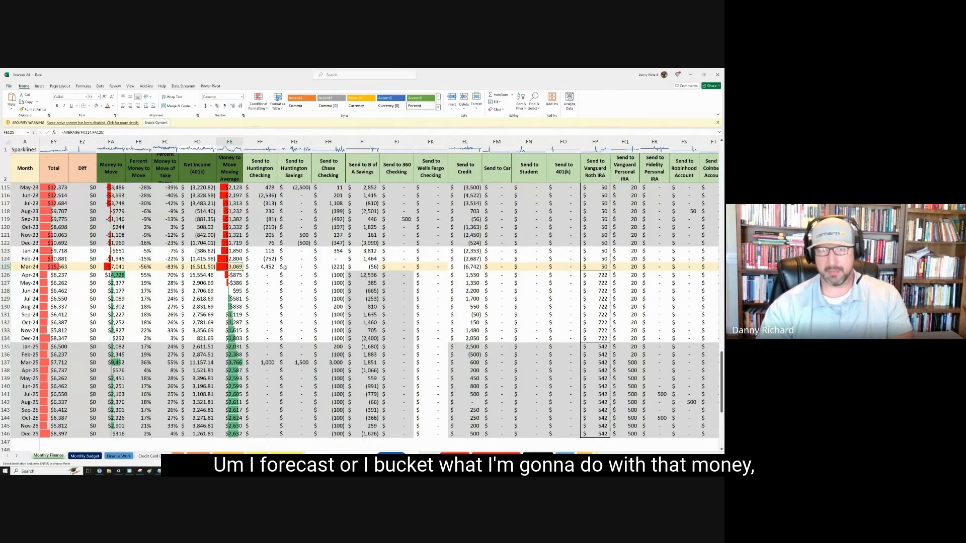
key(Right)
key(Right)
key(Right)
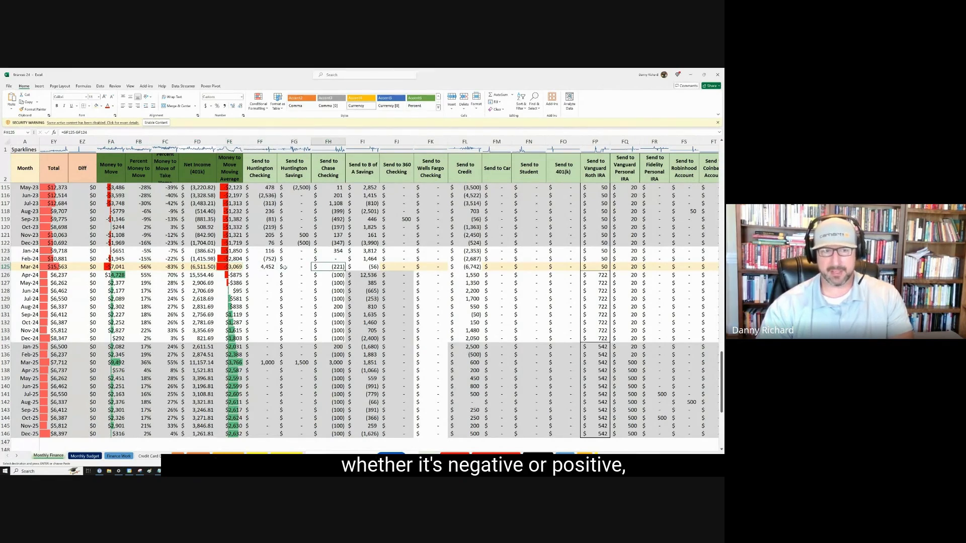
key(Left)
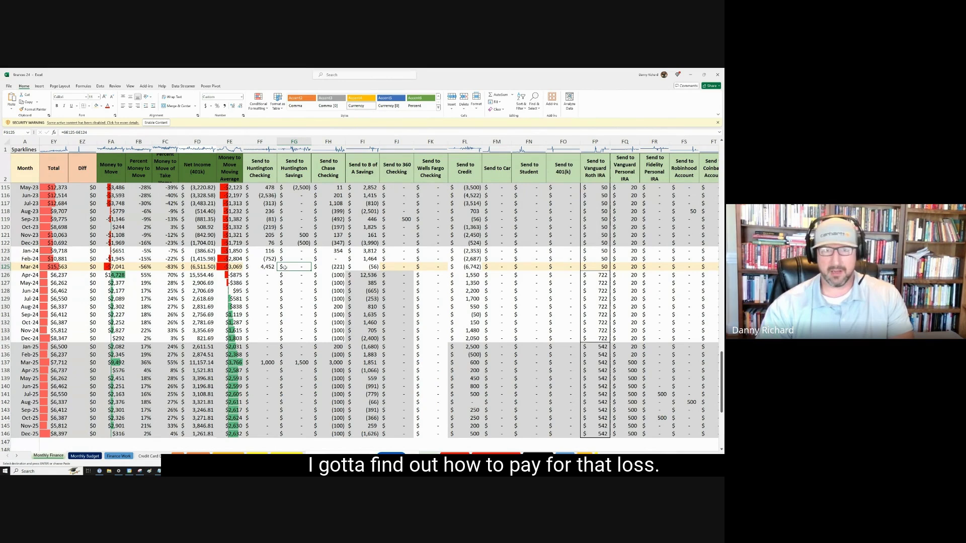
key(Left)
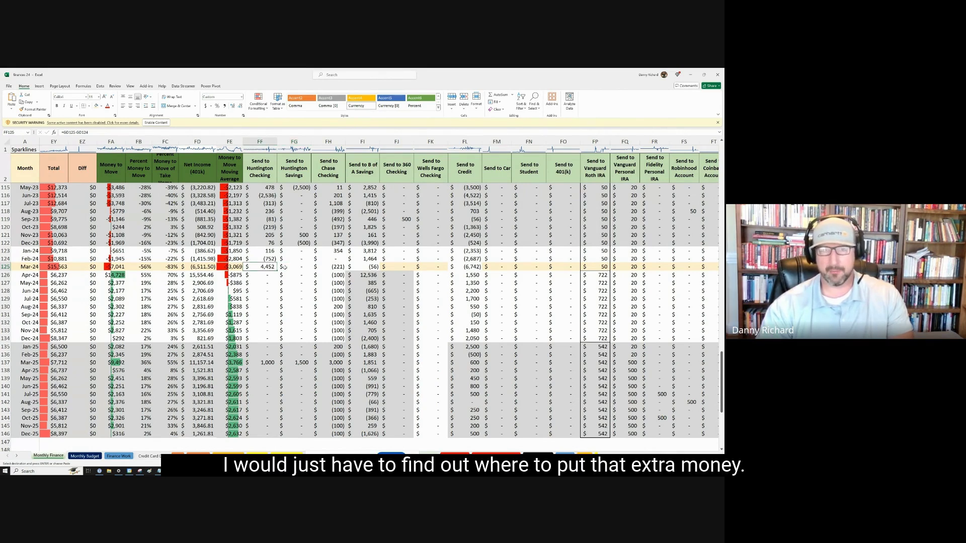
key(Right)
key(Right)
key(Left)
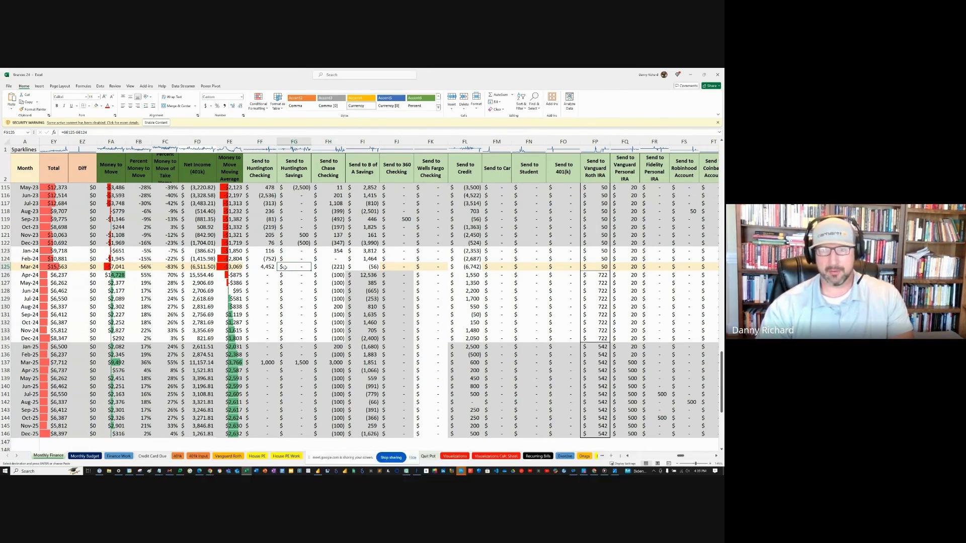
key(Left)
key(Left)
key(Right)
key(Right)
key(Right)
key(Right)
key(Right)
key(Right)
key(Right)
key(Right)
key(Right)
key(Right)
key(Right)
key(Right)
key(Right)
key(Right)
key(Right)
key(Right)
key(Right)
key(Right)
key(Right)
key(Right)
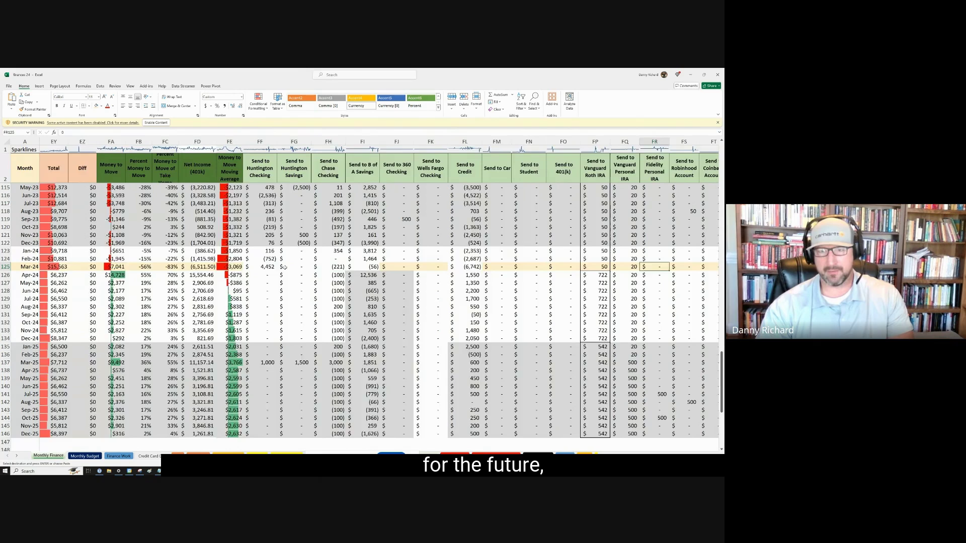
key(Left)
key(Left)
key(Left)
key(Left)
key(Left)
key(Left)
key(Left)
key(Left)
key(Left)
key(Left)
key(Left)
key(Left)
key(Left)
key(Left)
key(Left)
key(Left)
key(Left)
key(Left)
key(Left)
key(Left)
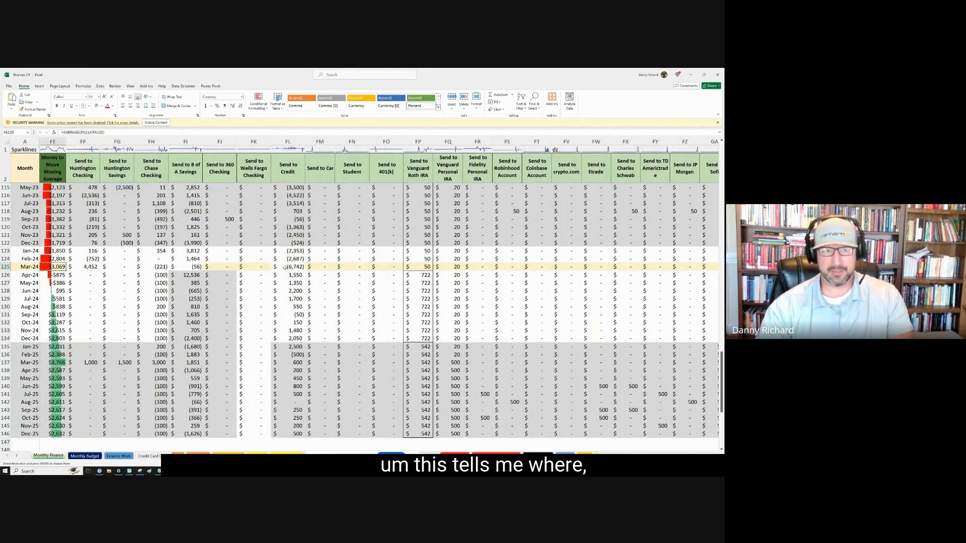
Check Mar-24's Send to 401(k), Wells Fargo, Credit (6,742) and Robinhood amounts, reaching the balance columns
key(Right)
key(Right)
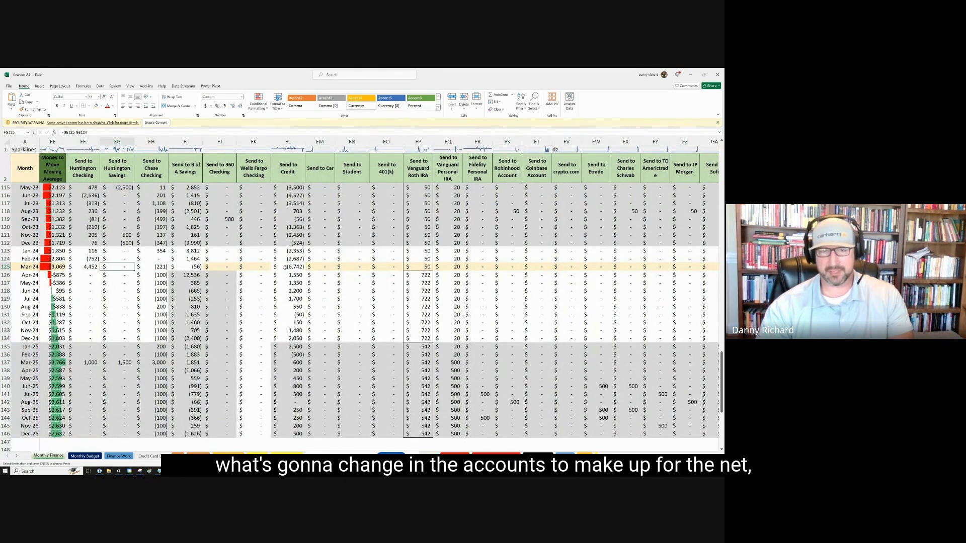
key(Right)
key(Right)
key(Right)
key(Right)
key(Right)
key(Right)
key(Right)
key(Right)
key(Right)
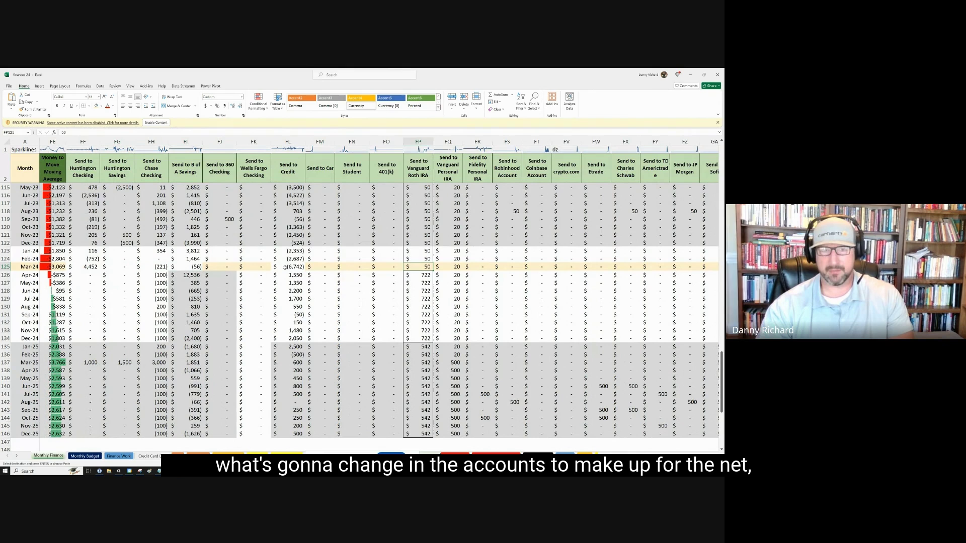
key(Left)
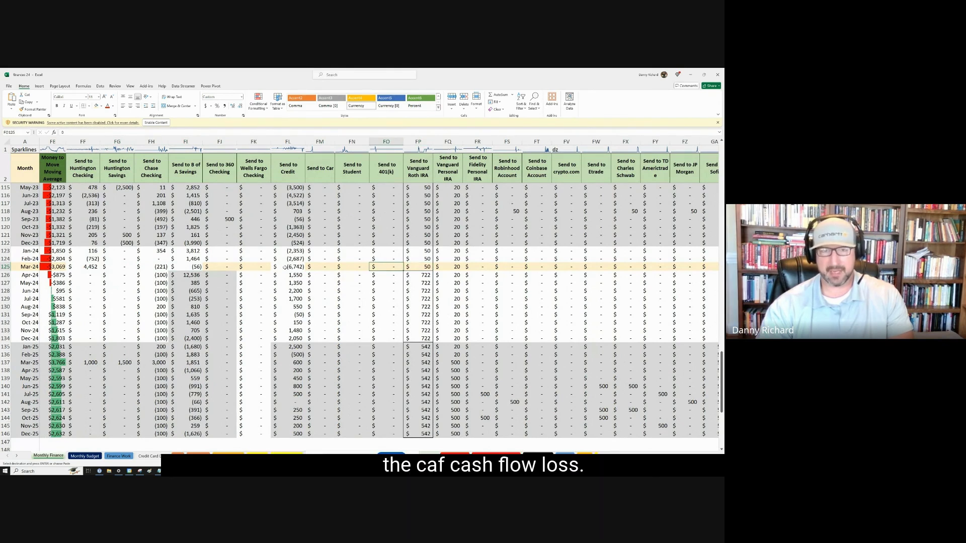
key(Left)
key(Left)
key(Left)
key(Left)
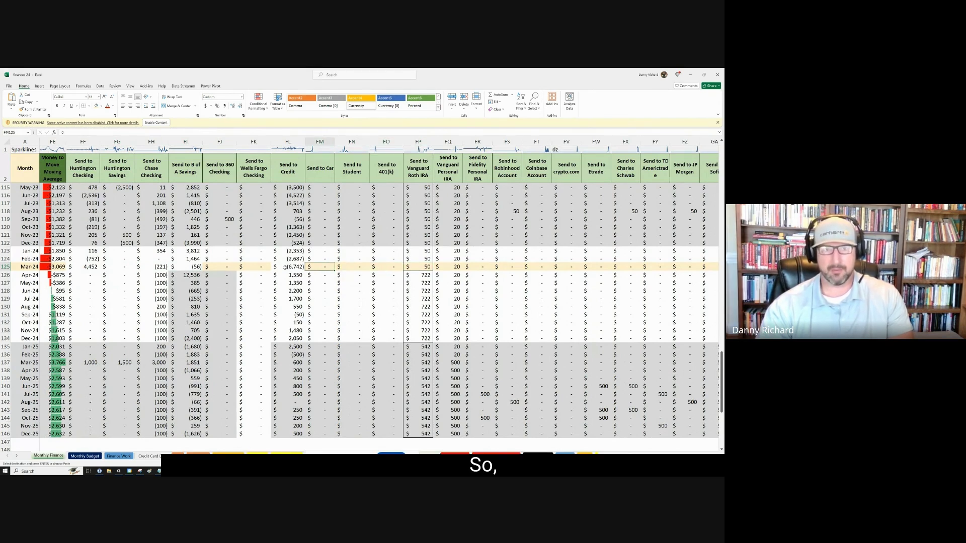
key(Left)
key(Left)
key(Right)
key(Right)
key(Right)
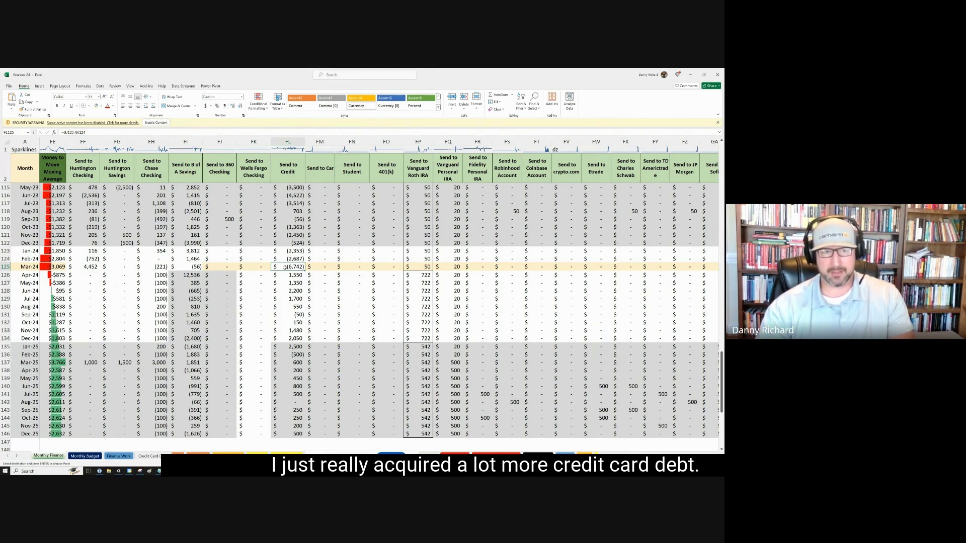
key(Right)
key(Right)
key(Right)
key(Right)
key(Right)
key(Right)
key(Right)
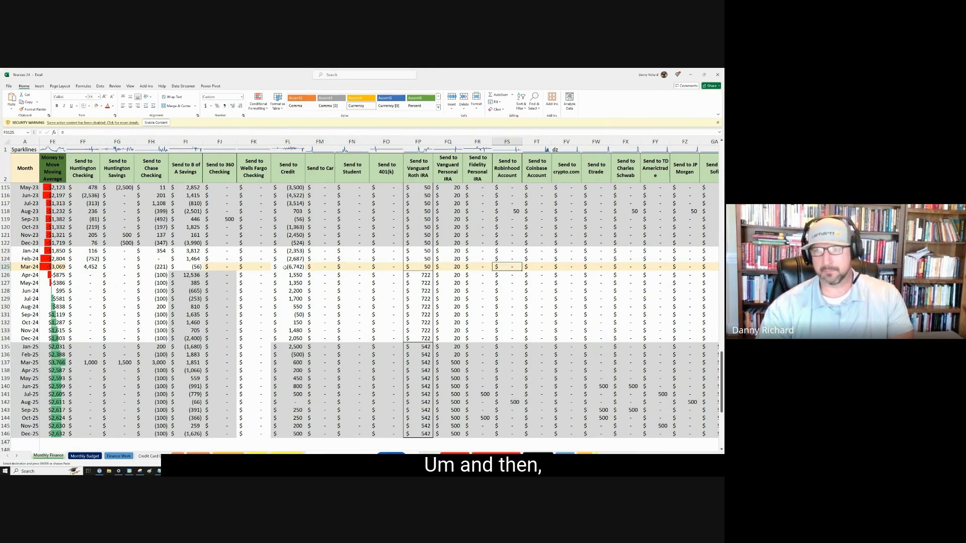
key(Right)
key(Right)
key(Right)
key(Right)
key(Right)
key(Right)
key(Right)
key(Right)
key(Right)
key(Right)
key(Right)
key(Right)
key(Right)
key(Right)
key(Right)
key(Right)
key(Right)
key(Right)
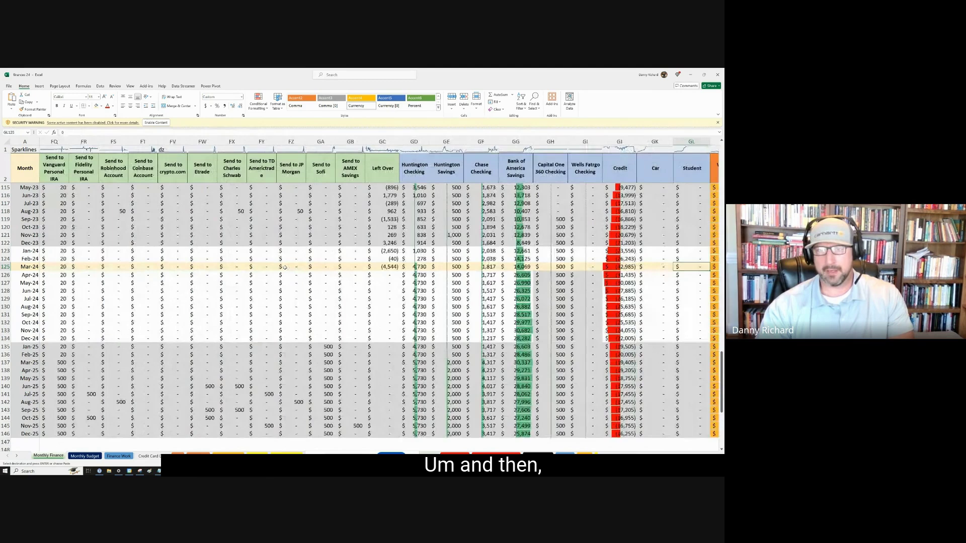
Pass the balances (Huntington Savings 500, HSA) to Mar-24's Investment Interest and Rate of Return formulas
key(Right)
key(Right)
key(Right)
key(Right)
key(Right)
key(Right)
key(Right)
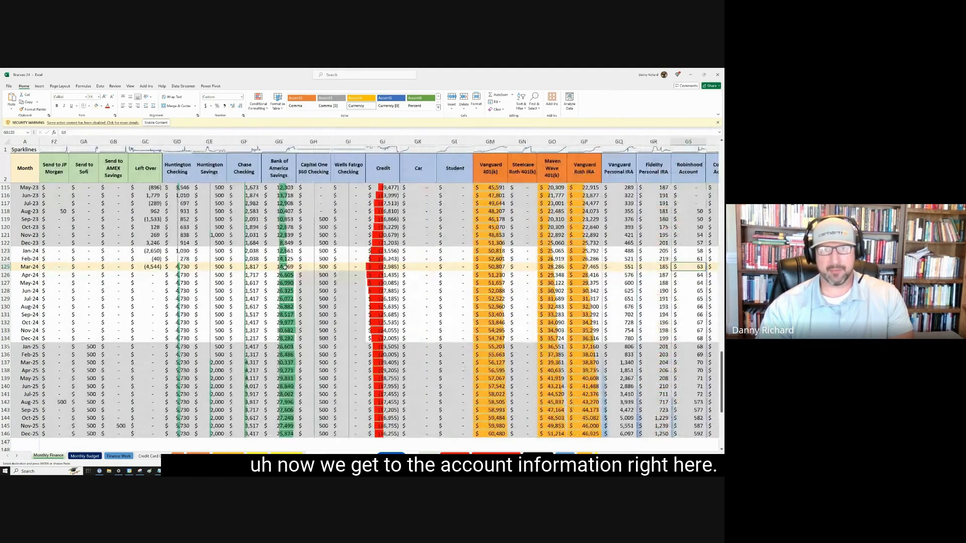
key(Left)
key(Left)
key(Left)
key(Left)
key(Left)
key(Left)
key(Left)
key(Left)
key(Left)
key(Left)
key(Left)
key(Left)
key(Left)
key(Left)
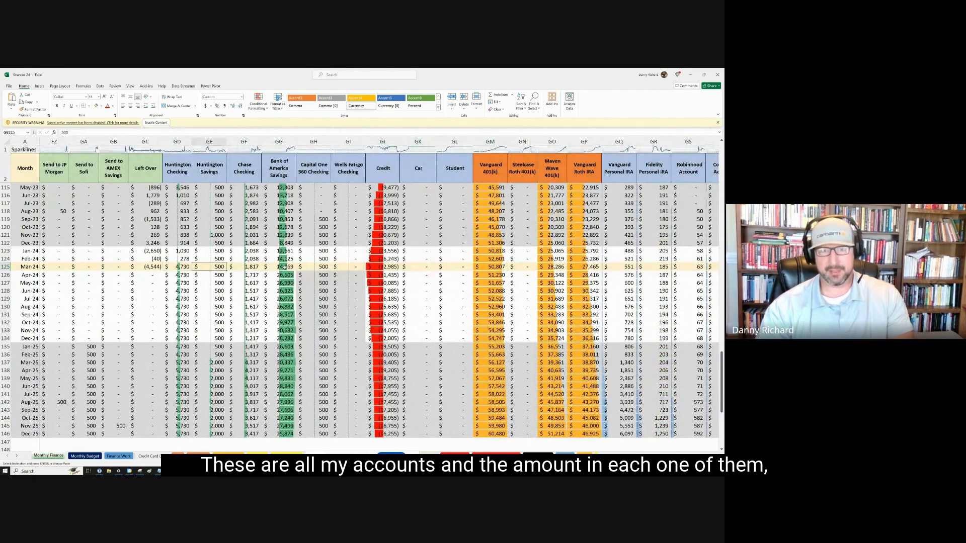
key(Right)
key(Right)
key(Right)
key(Right)
key(Right)
key(Right)
key(Right)
key(Right)
key(Right)
key(Right)
key(Right)
key(Right)
key(Right)
key(Right)
key(Right)
key(Right)
key(Right)
key(Right)
key(Right)
key(Right)
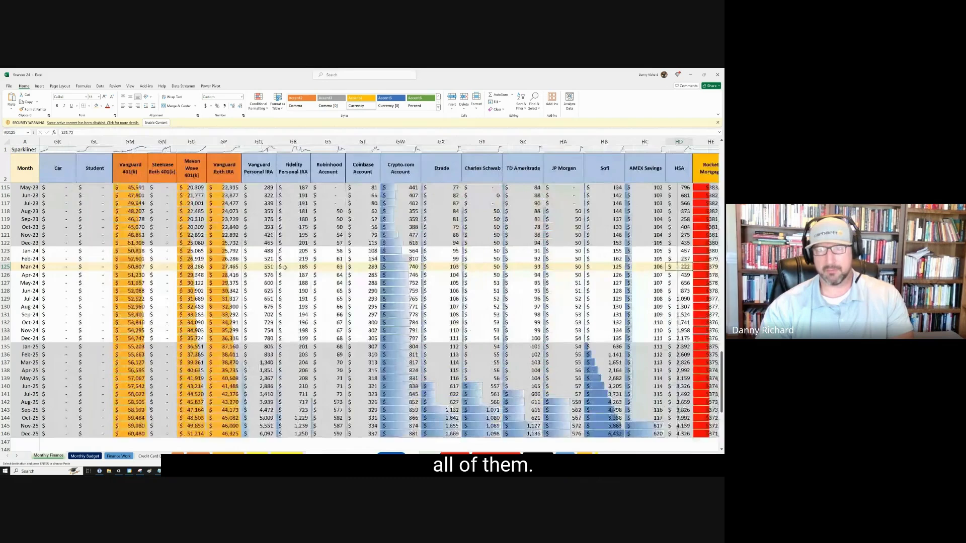
key(Right)
key(Right)
key(Right)
key(Right)
key(Right)
key(Right)
key(Right)
key(Right)
key(Right)
key(Right)
key(Right)
key(Right)
key(Right)
key(Right)
key(Right)
key(Right)
key(Right)
key(Right)
key(Right)
key(Right)
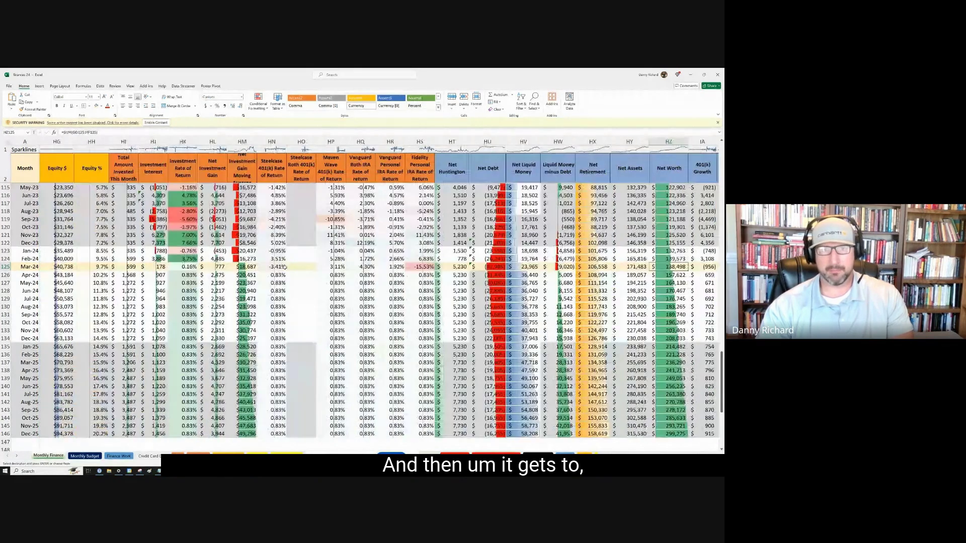
key(Left)
key(Left)
key(Left)
key(Left)
key(Left)
key(Left)
key(Left)
key(Left)
key(Left)
key(Left)
key(Left)
key(Left)
key(Left)
key(Left)
key(Left)
key(Left)
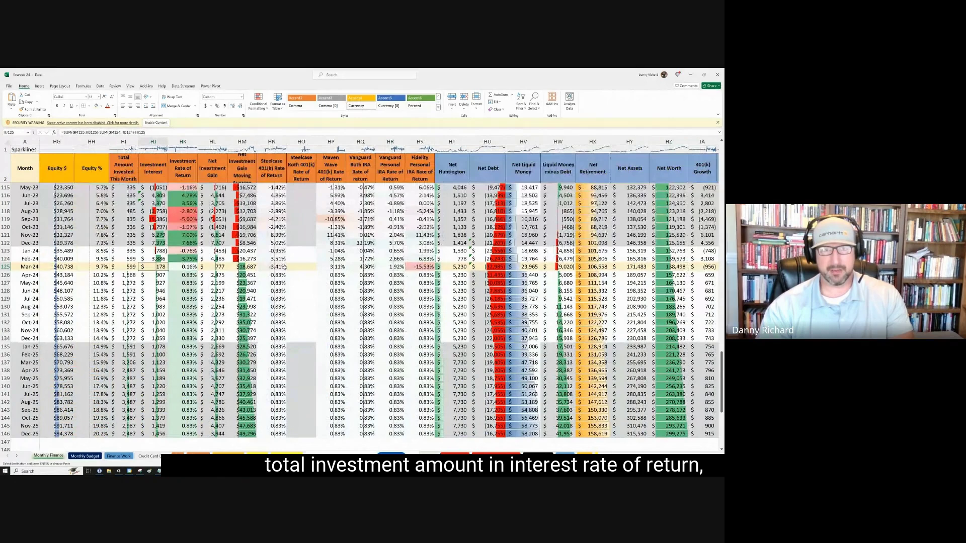
key(Right)
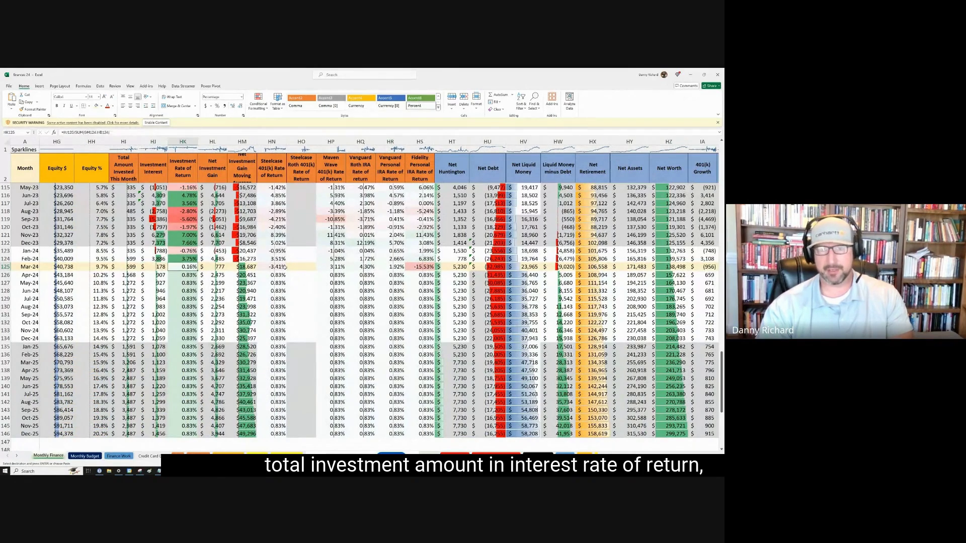
key(Right)
key(Right)
key(Right)
key(Right)
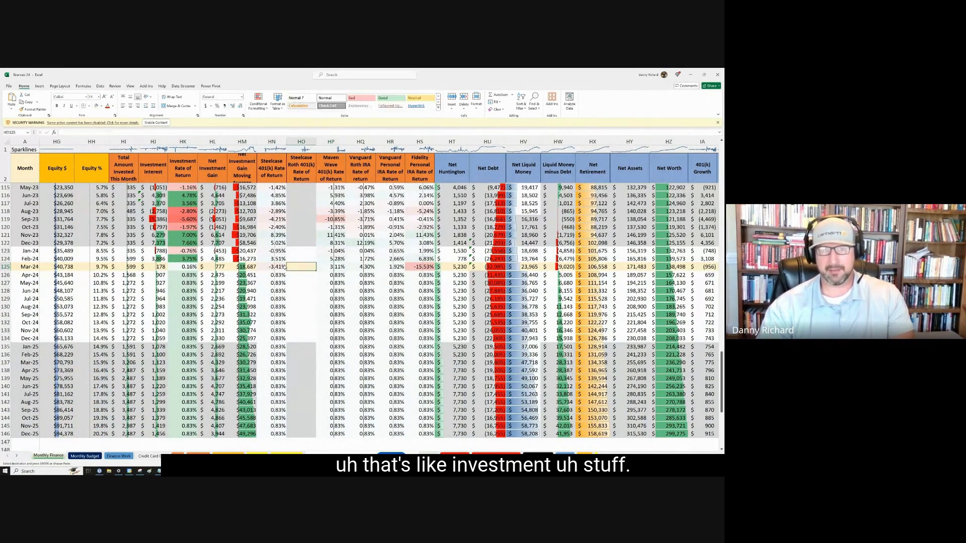
key(Left)
key(Left)
Read Mar-24's IRA rate of return, Net Huntington, Net Liquid Money (23,965), Net Assets (171,483) and Net Worth
key(Right)
key(Right)
key(Right)
key(Right)
key(Right)
key(Right)
key(Right)
key(Right)
key(Right)
key(Right)
key(Right)
key(Right)
key(Right)
key(Right)
key(Right)
key(Right)
key(Right)
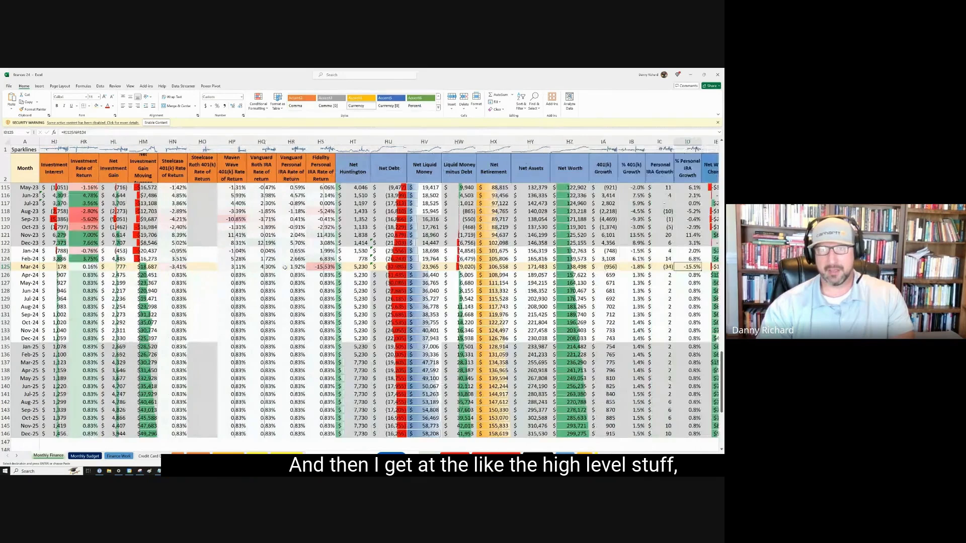
key(Right)
key(Right)
key(Right)
key(Right)
key(Right)
key(Right)
key(Right)
key(Right)
key(Left)
key(Left)
key(Left)
key(Left)
key(Left)
key(Left)
key(Left)
key(Left)
key(Left)
key(Left)
key(Left)
key(Left)
key(Left)
key(Left)
key(Left)
key(Left)
key(Left)
key(Left)
key(Left)
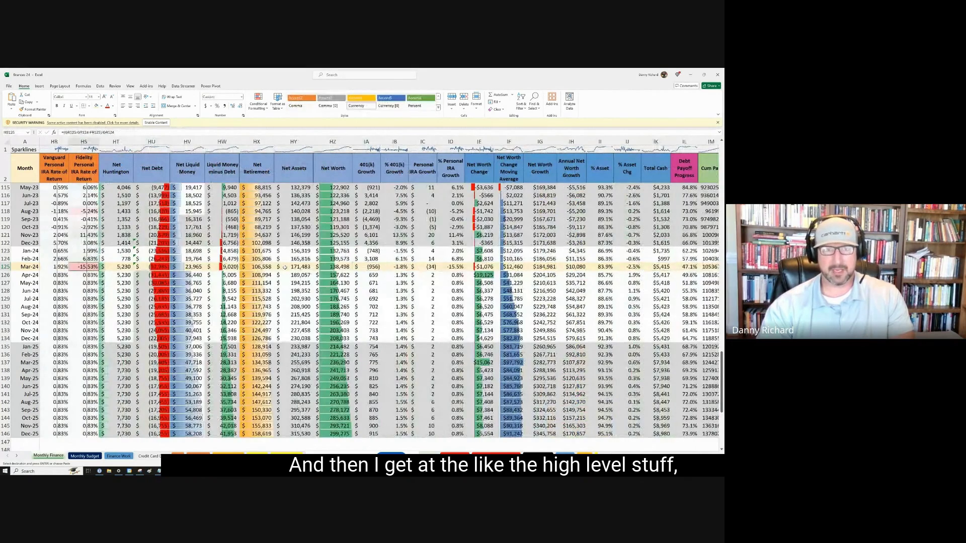
key(Right)
key(Right)
key(Left)
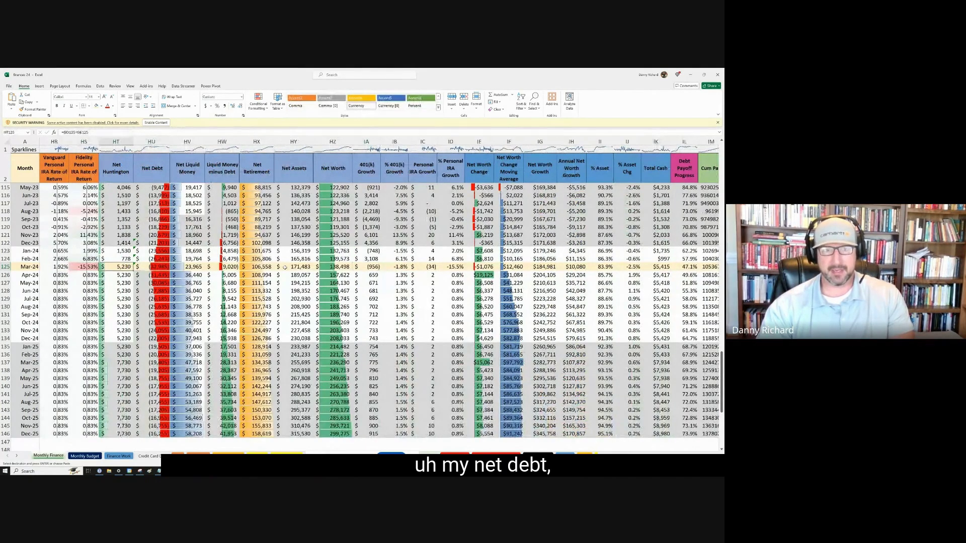
key(Right)
key(Right)
key(Right)
key(Right)
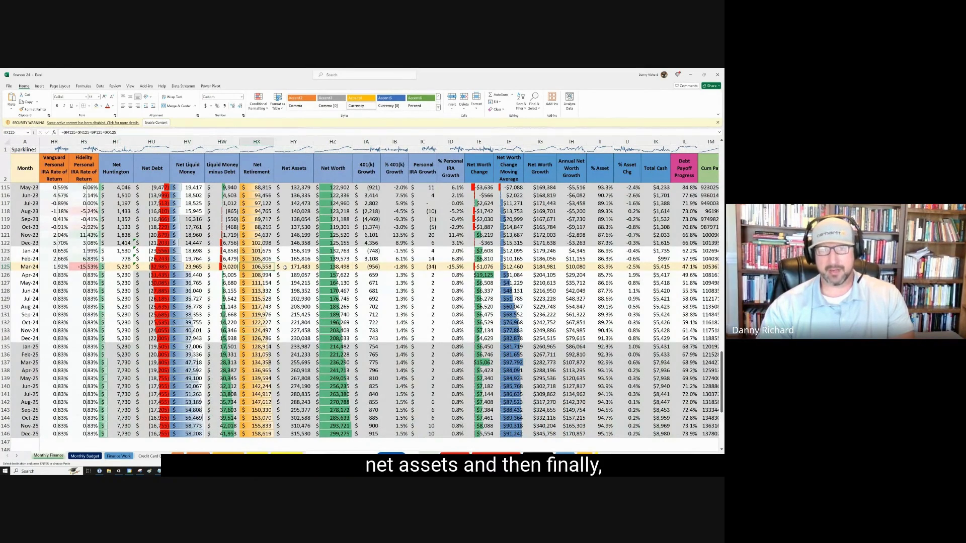
key(Right)
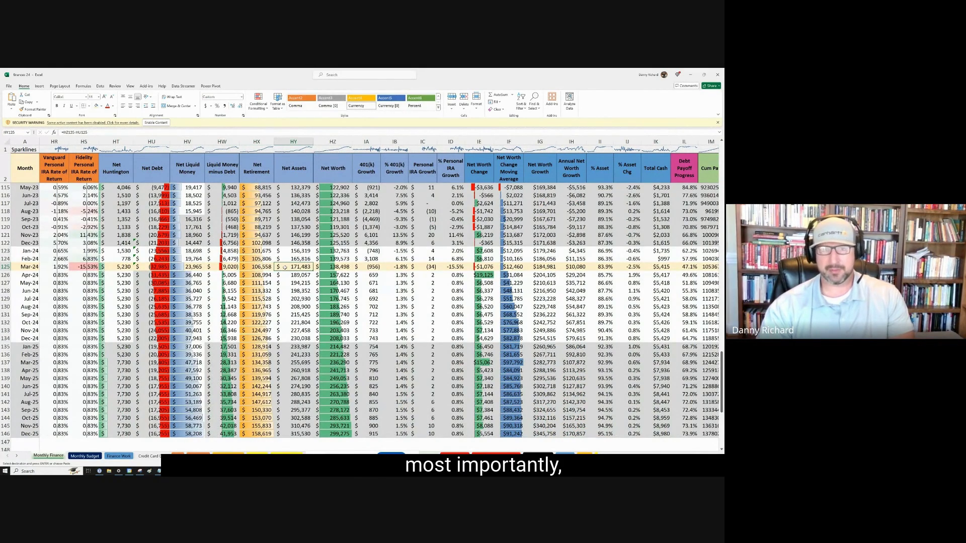
key(Right)
key(Down)
key(Up)
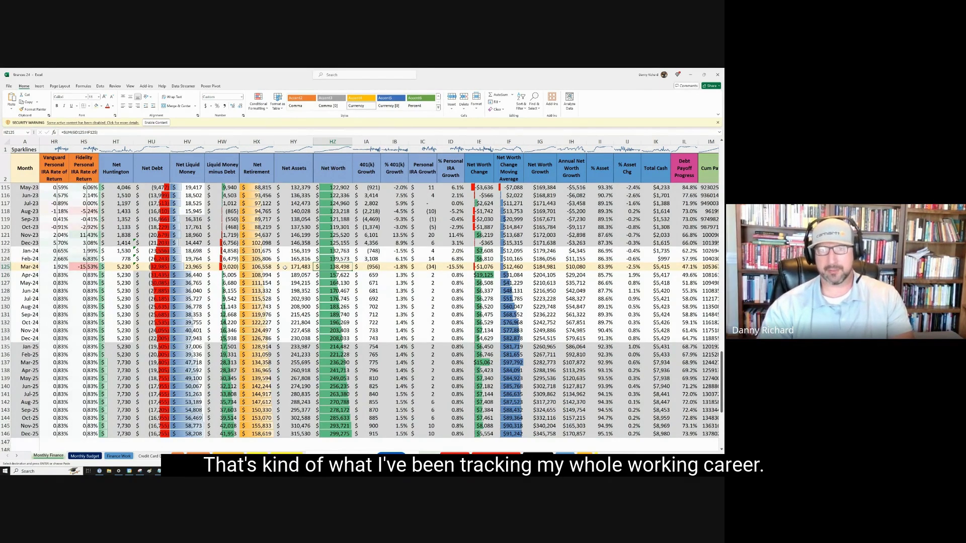
Inspect Mar-24's % 401(k) Growth value and the 401(k) Growth formula
key(Right)
key(Right)
key(Left)
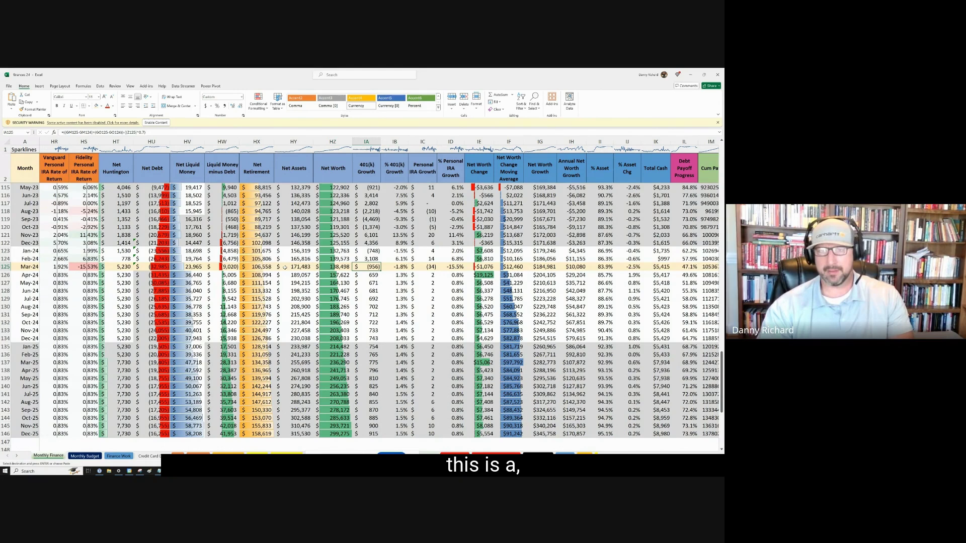
scroll(284, 267, down, 6)
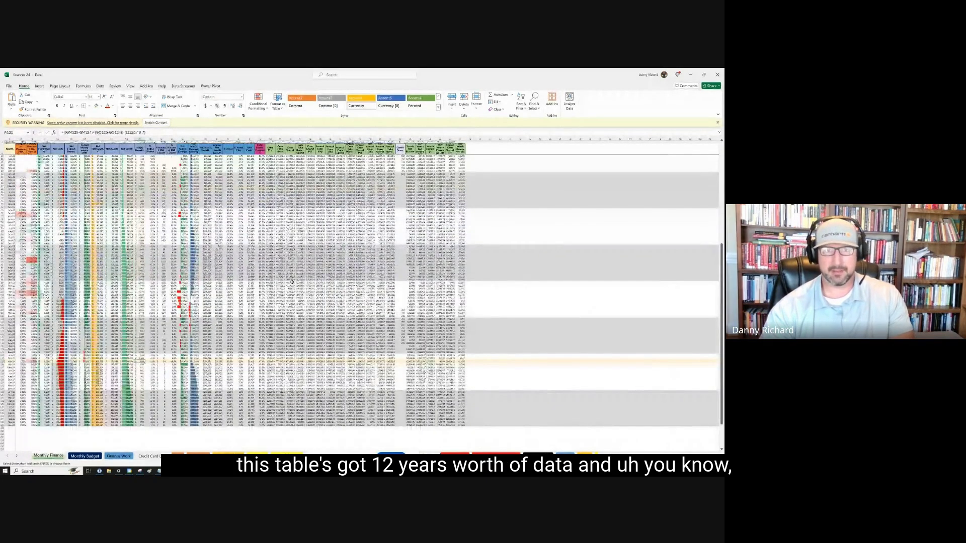
scroll(291, 282, up, 4)
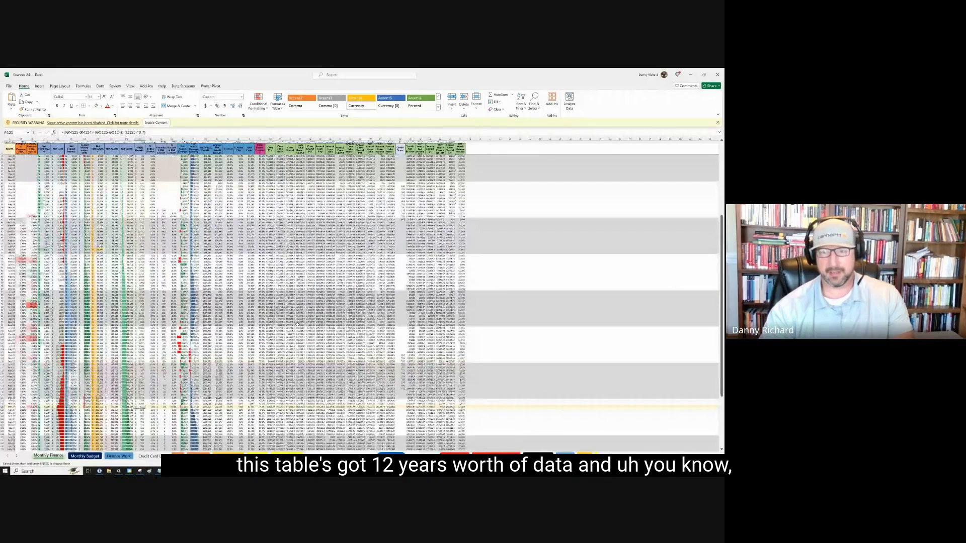
scroll(604, 428, down, 5)
Scroll back to the sheet's left side and go to the Monthly Budget sheet
scroll(604, 428, left, 5)
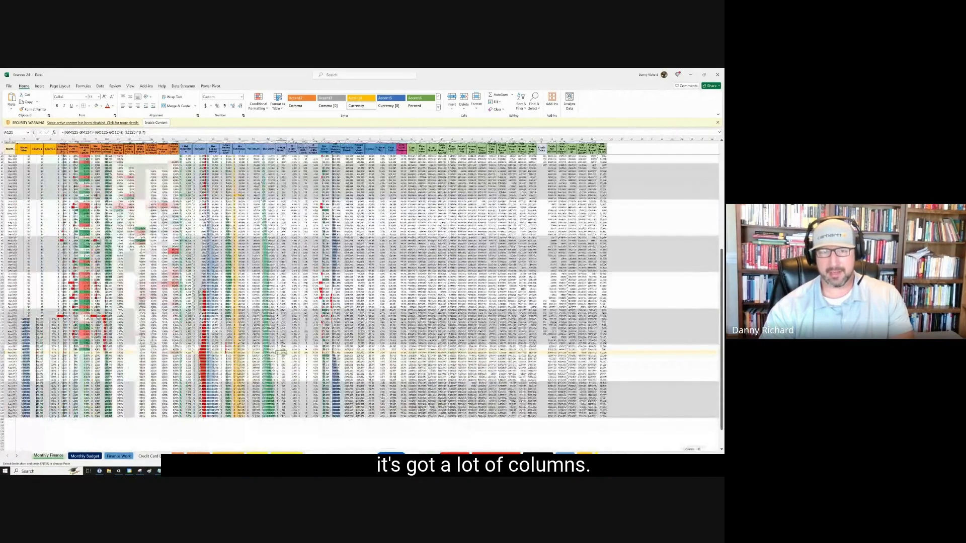
scroll(603, 428, left, 10)
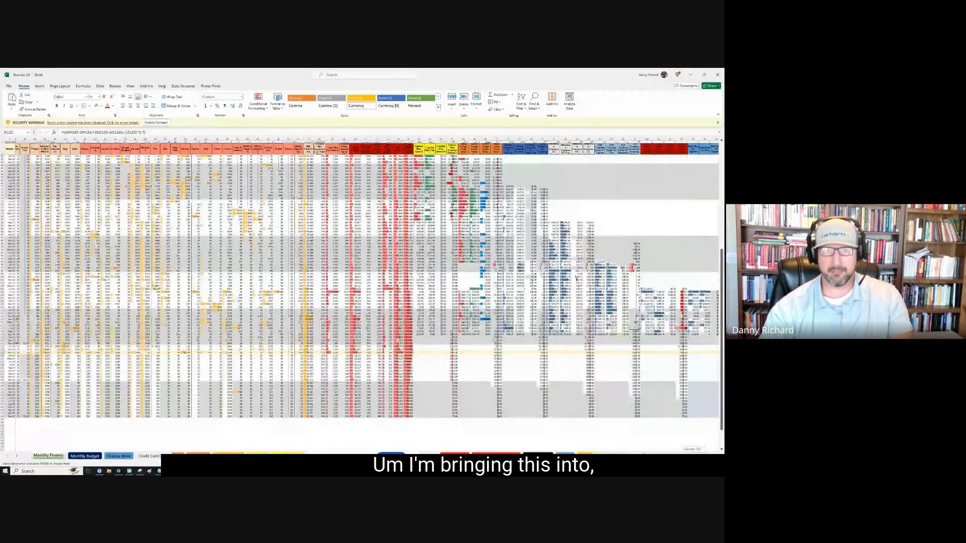
scroll(367, 279, left, 10)
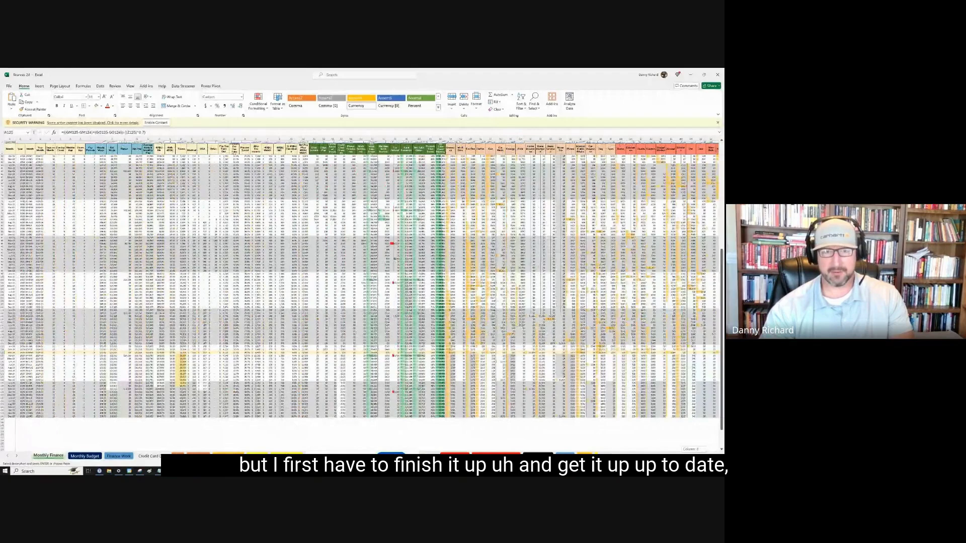
scroll(350, 294, up, 5)
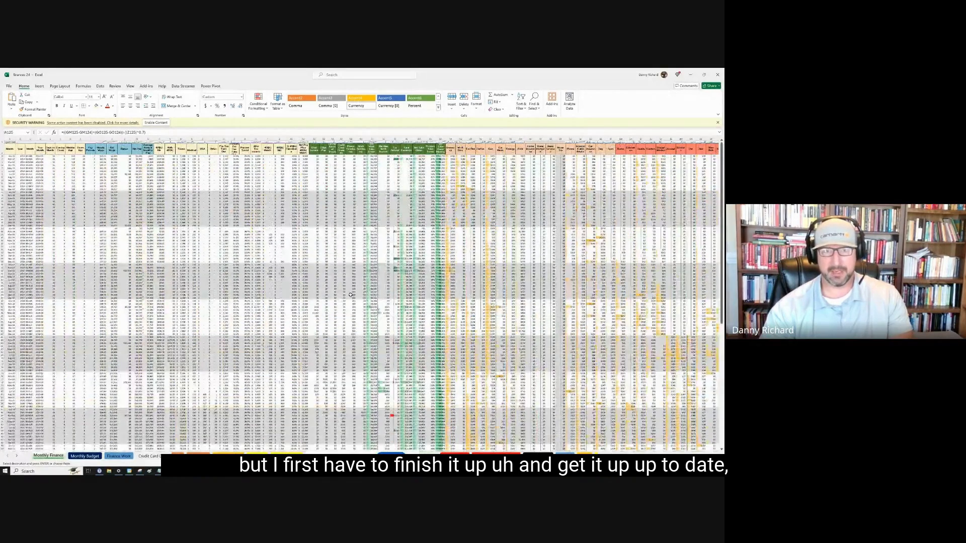
scroll(350, 295, down, 10)
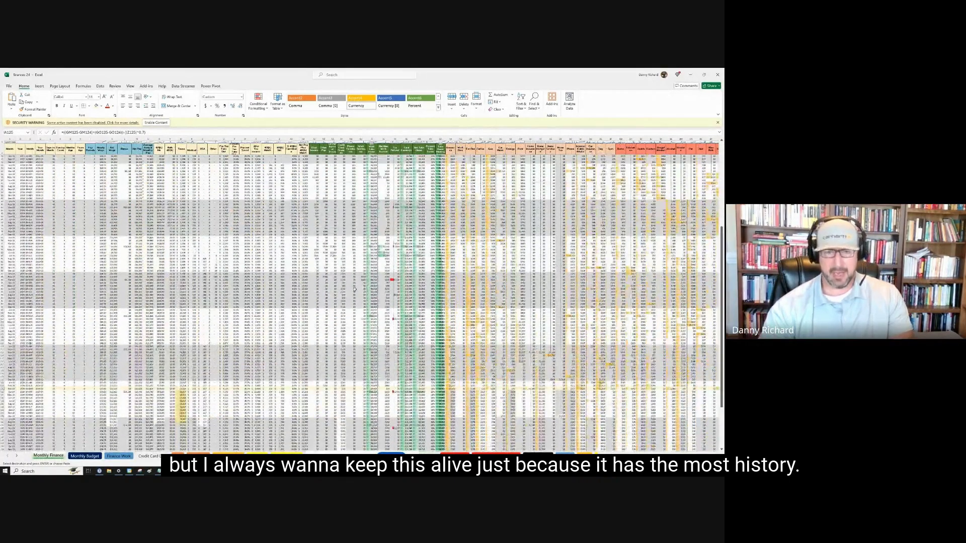
scroll(354, 290, down, 3)
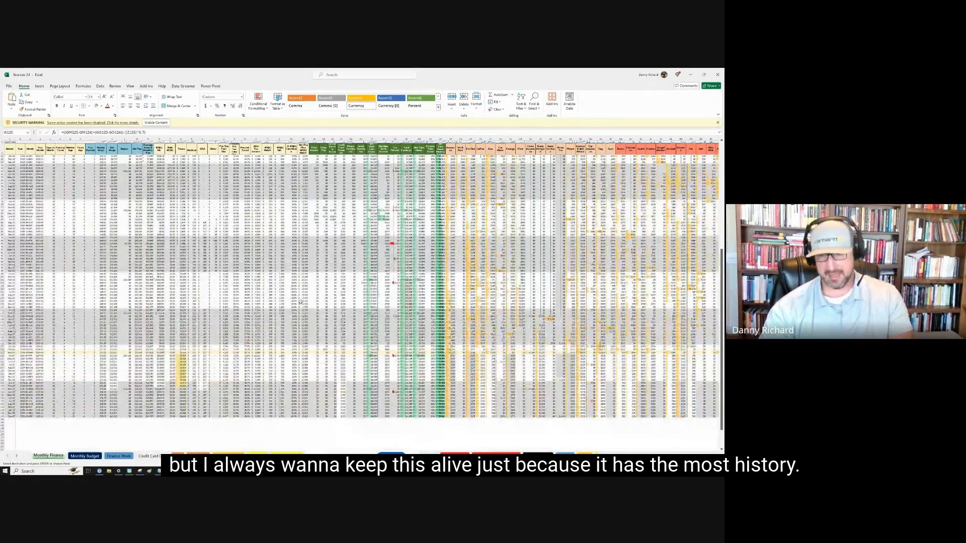
drag(627, 456, 668, 445)
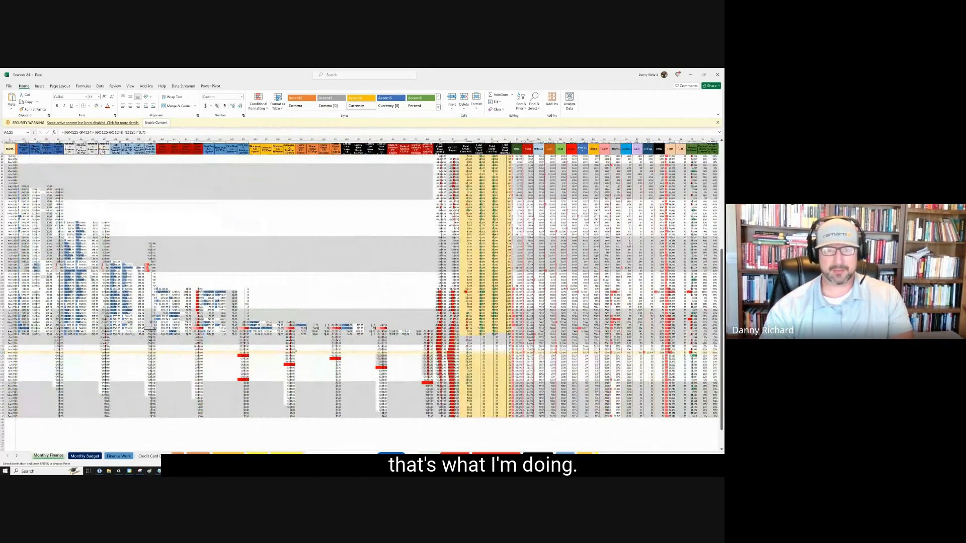
click(84, 456)
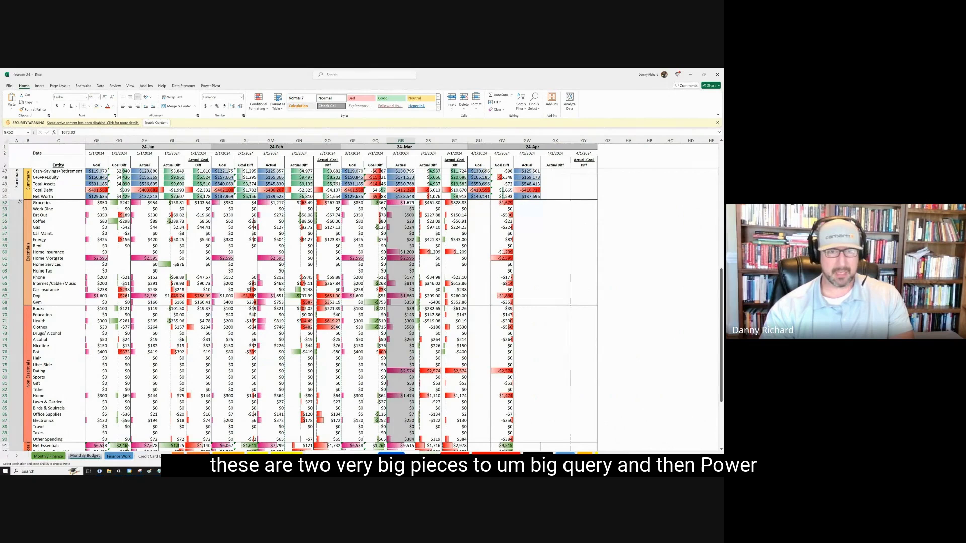
Bring up the Power BI report's Spending page and scroll its monthly and yearly category spend tables
click(319, 442)
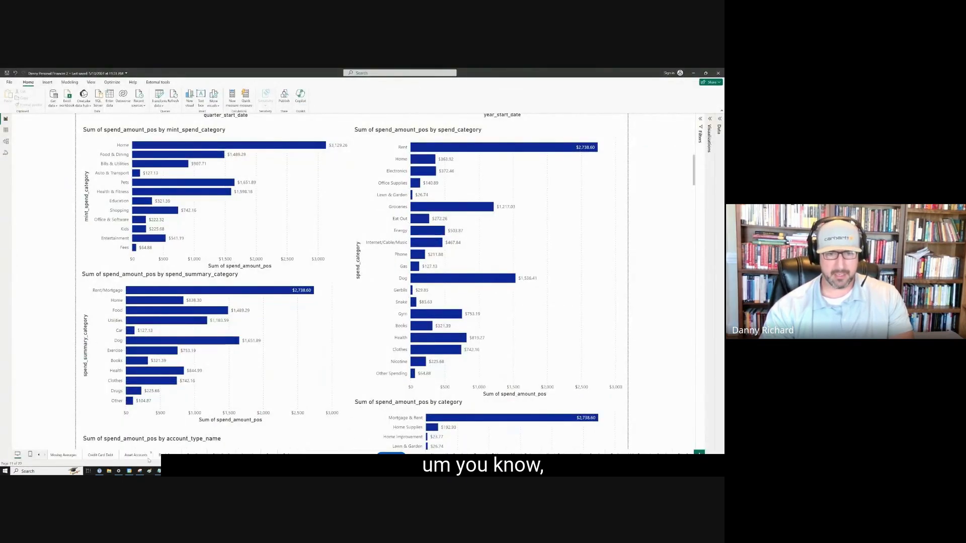
click(182, 455)
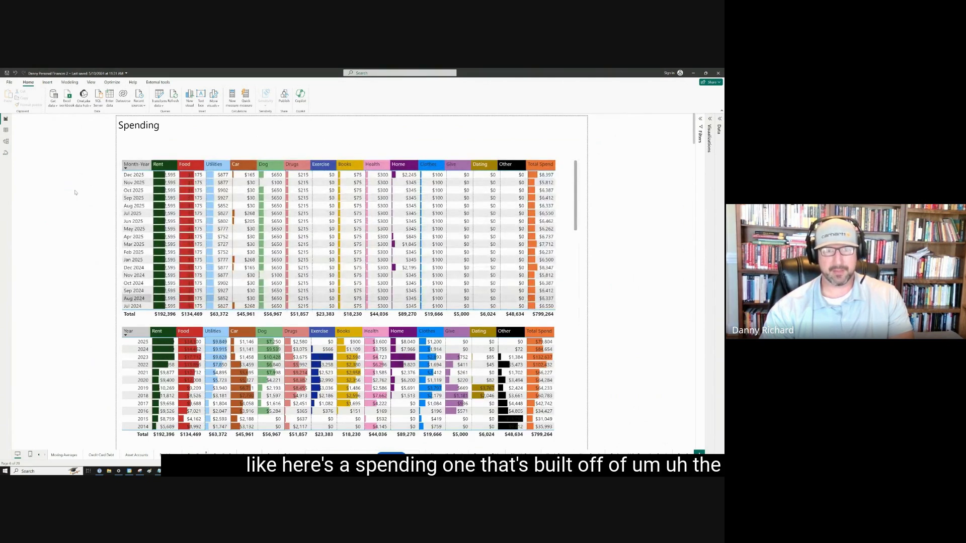
scroll(109, 157, down, 10)
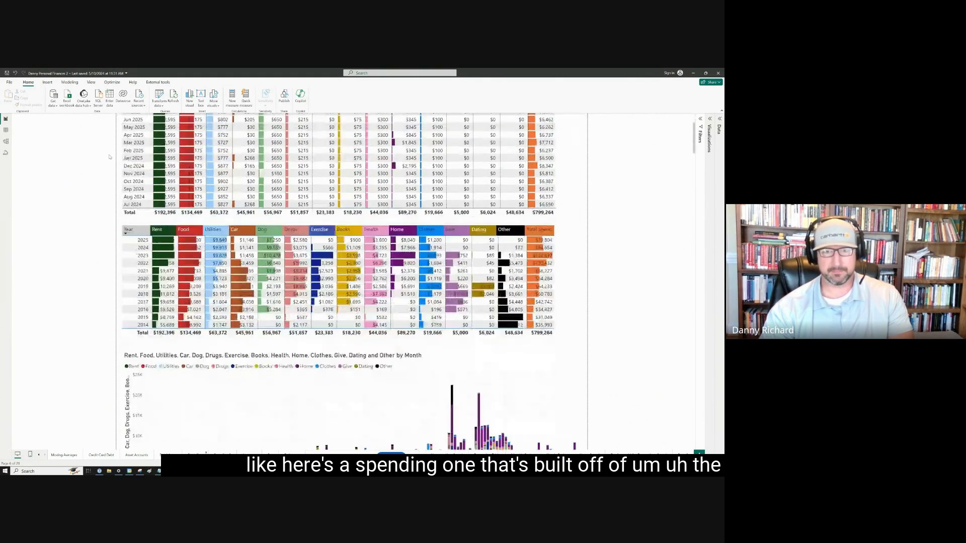
scroll(109, 157, down, 10)
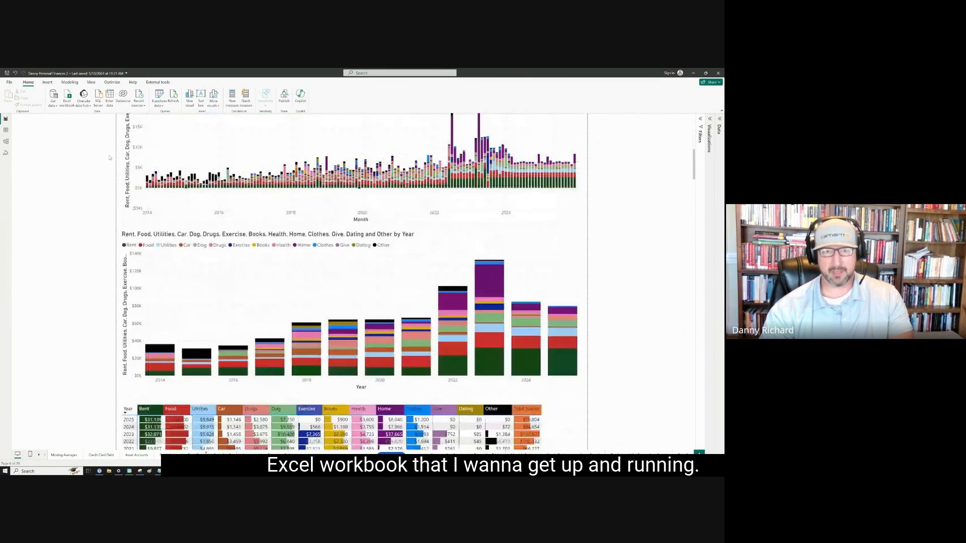
scroll(112, 160, down, 20)
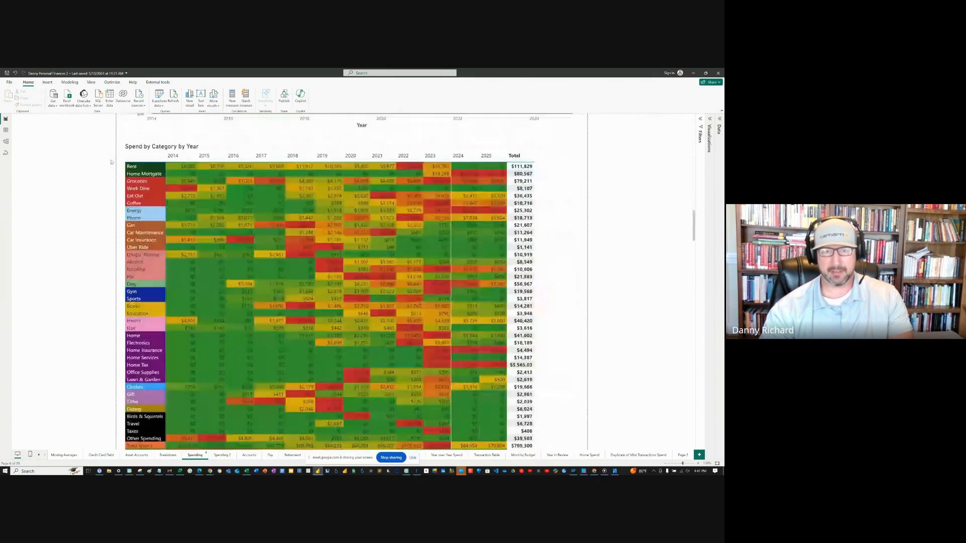
scroll(113, 166, up, 12)
scroll(113, 166, up, 20)
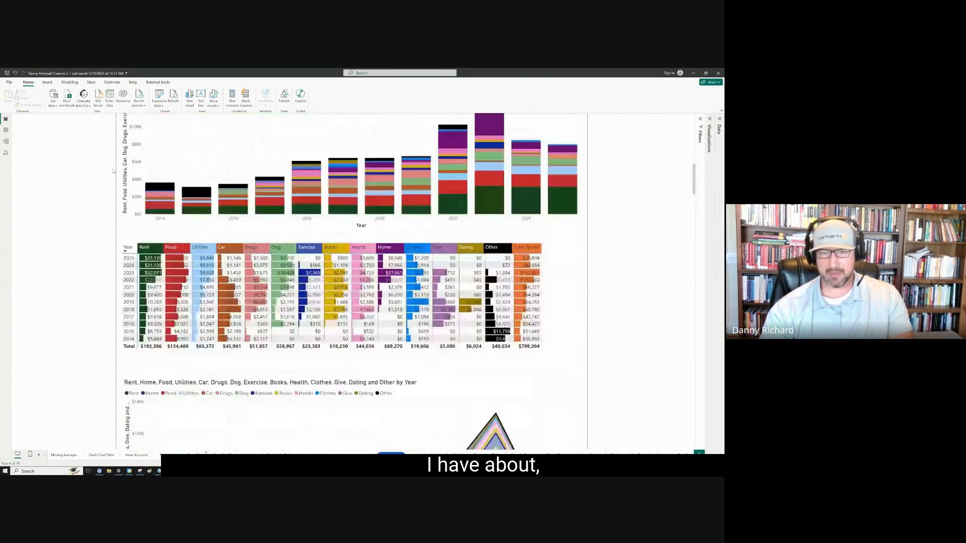
scroll(113, 171, up, 1)
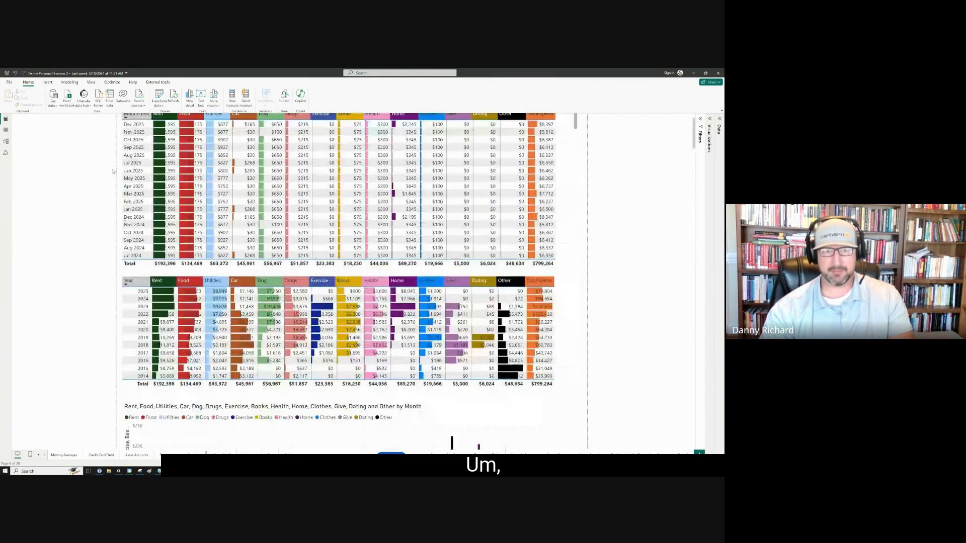
scroll(131, 251, up, 2)
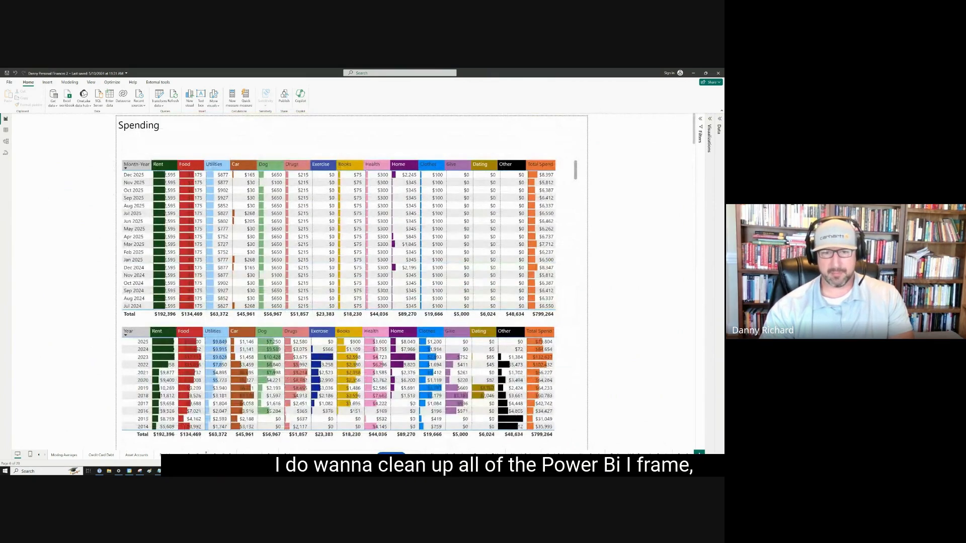
drag(350, 455, 305, 425)
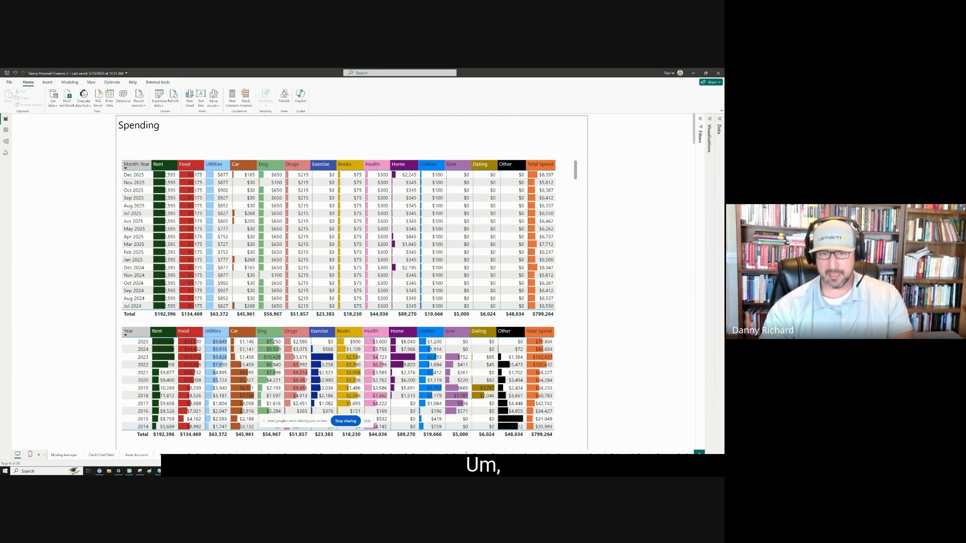
Go from the Transaction Table page to the Mint Transactions Spend page and scroll through it
click(486, 455)
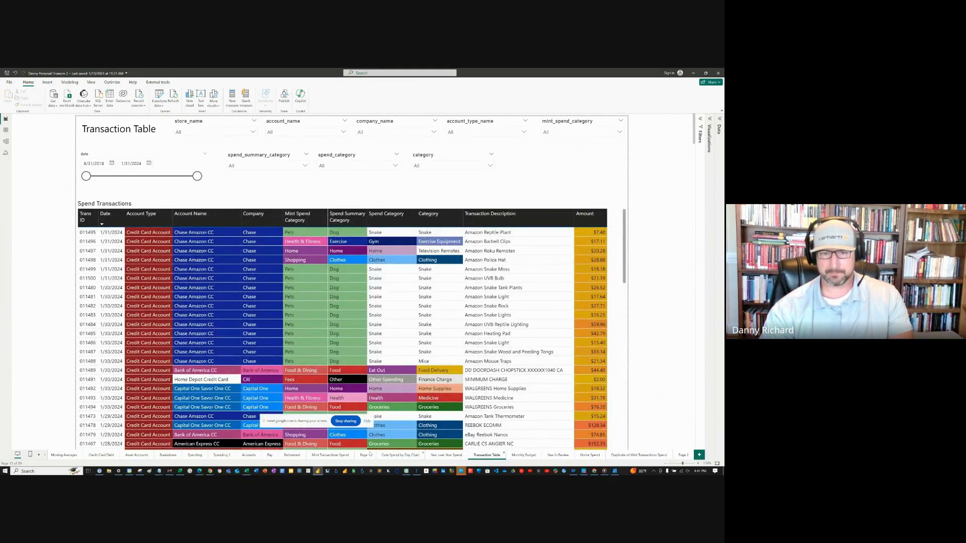
click(327, 455)
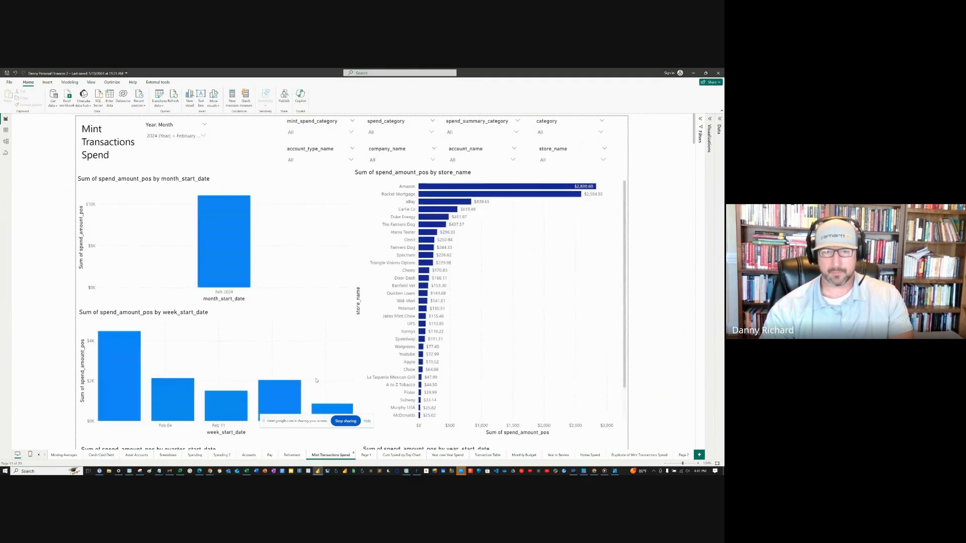
scroll(272, 223, down, 2)
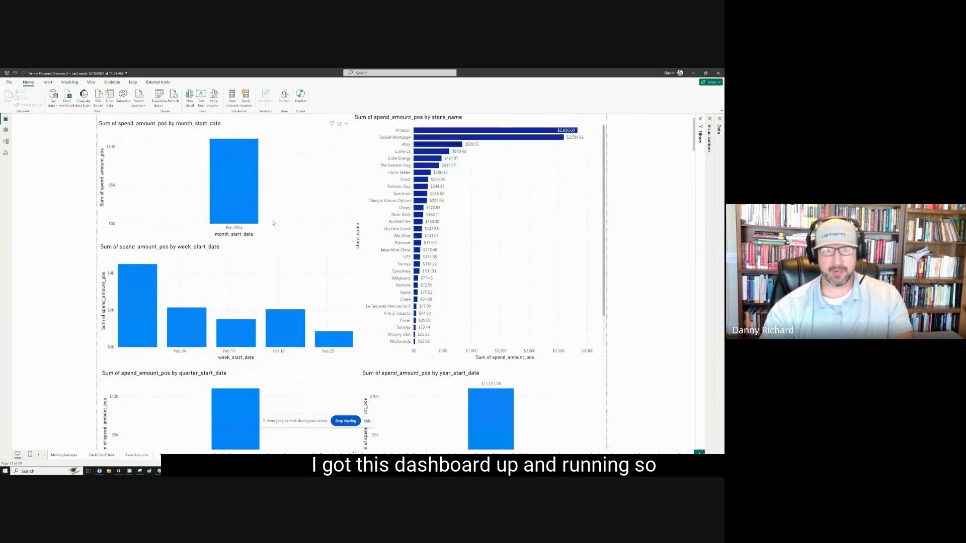
scroll(274, 223, up, 1)
scroll(222, 167, down, 10)
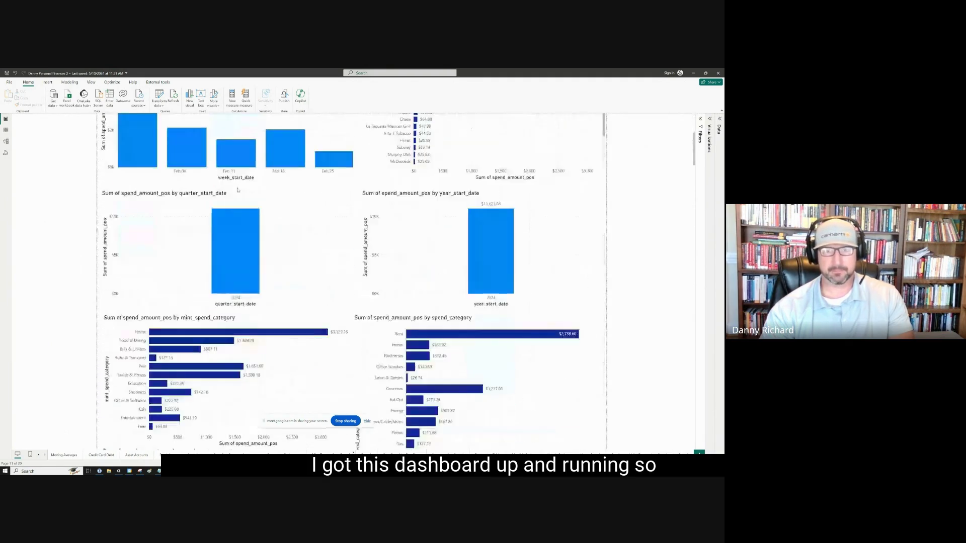
scroll(250, 200, down, 3)
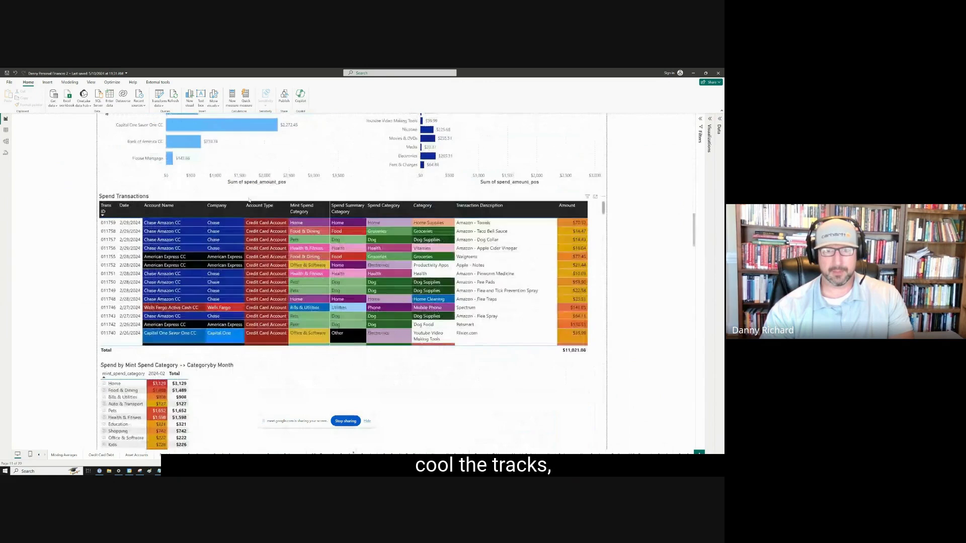
scroll(348, 285, down, 5)
scroll(348, 284, down, 8)
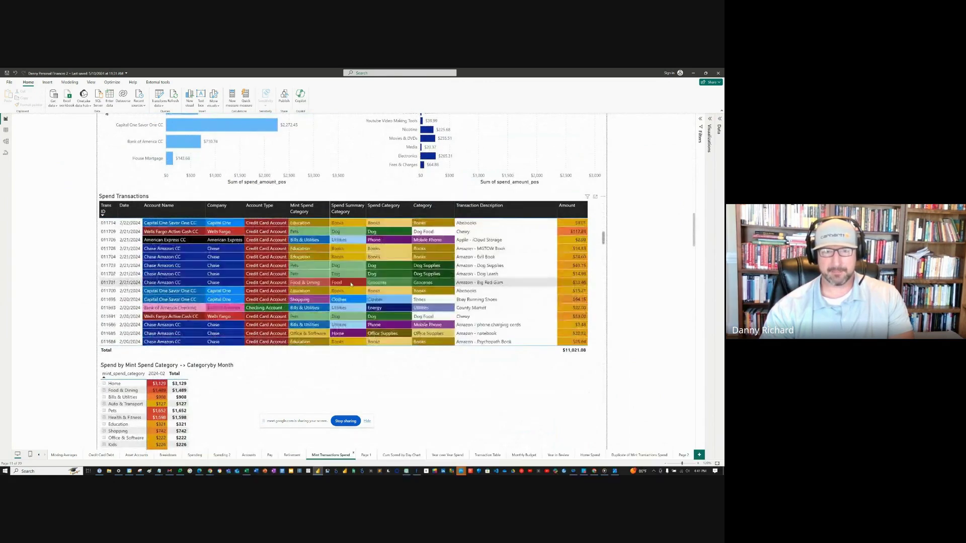
scroll(327, 390, down, 4)
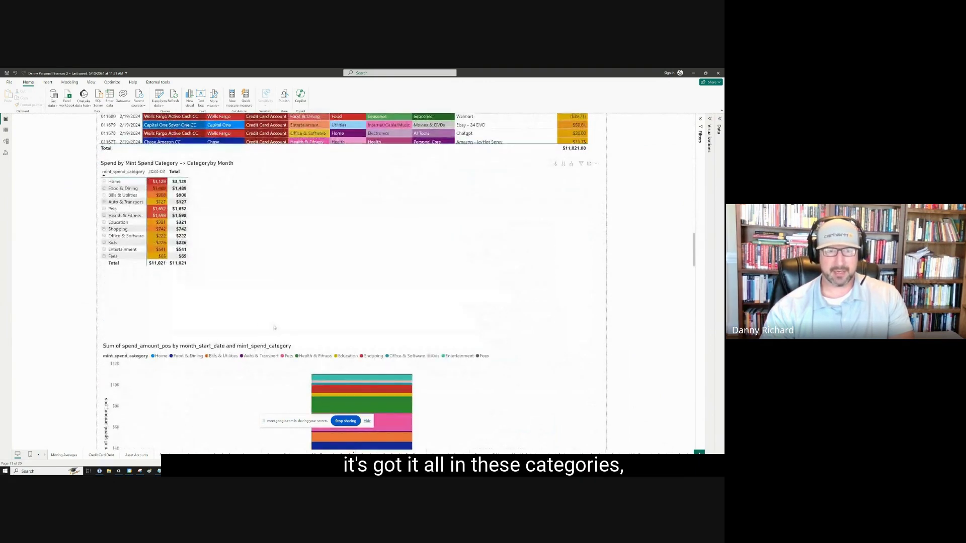
scroll(274, 327, up, 2)
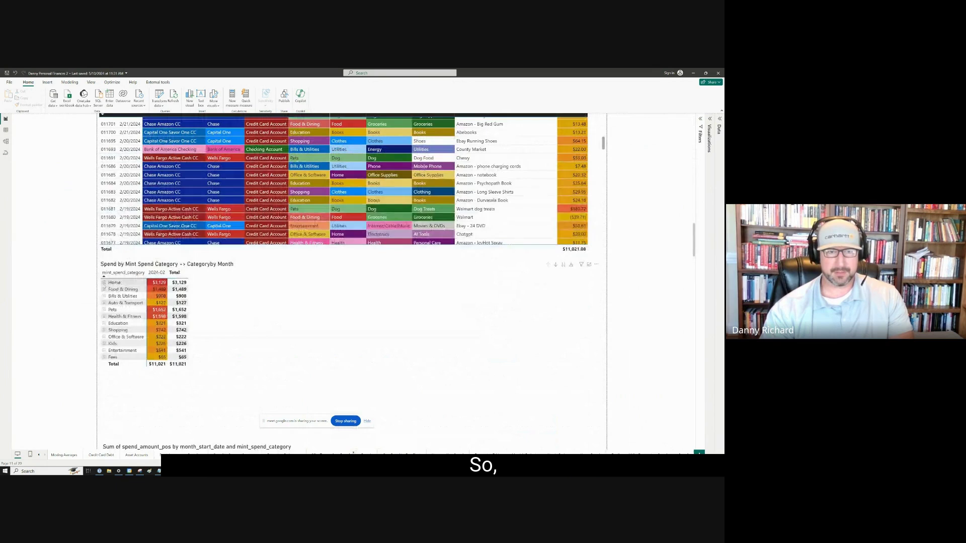
Expand Food & Dining in the matrix to show subcategories such as Groceries $1,217
click(103, 282)
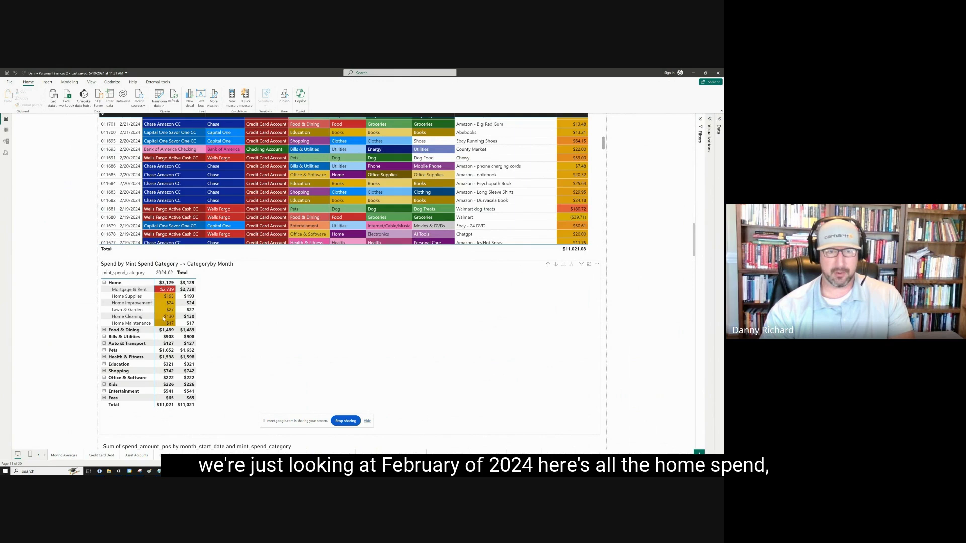
click(103, 282)
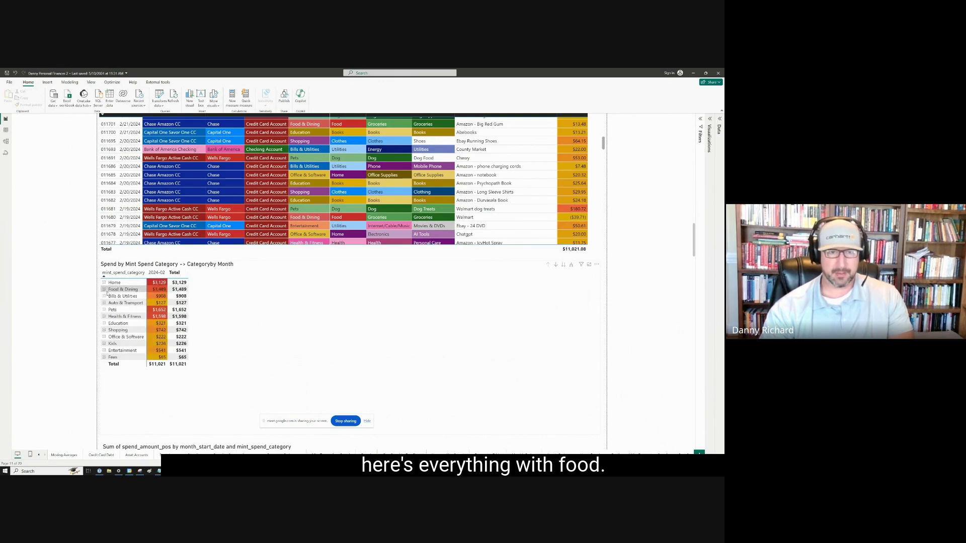
click(103, 289)
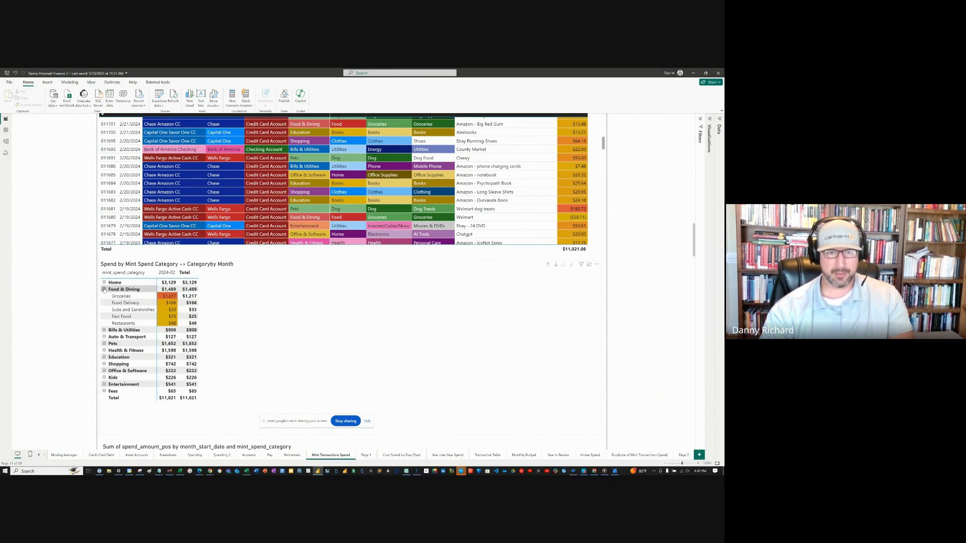
scroll(135, 292, down, 8)
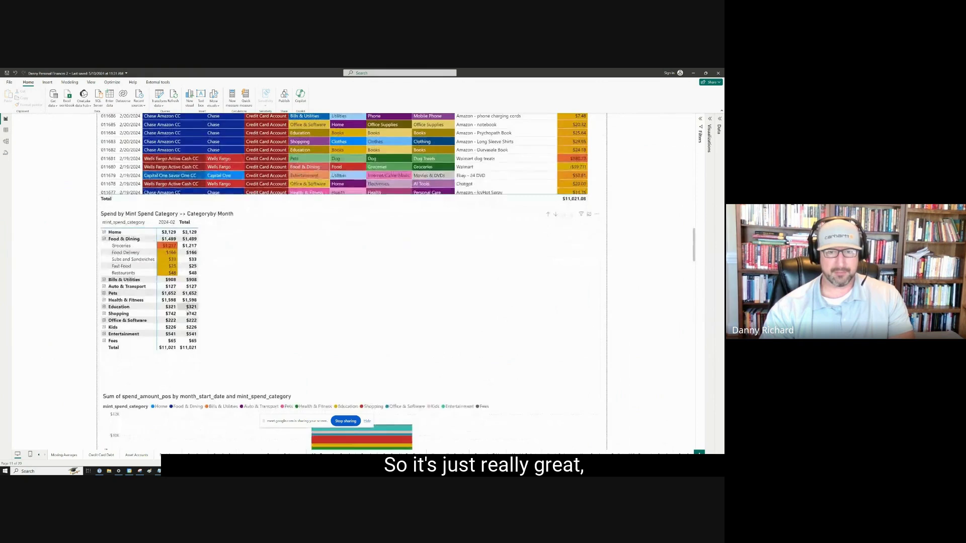
Expand Credit Card Account in the matrix to list spending for each individual card
scroll(213, 312, down, 5)
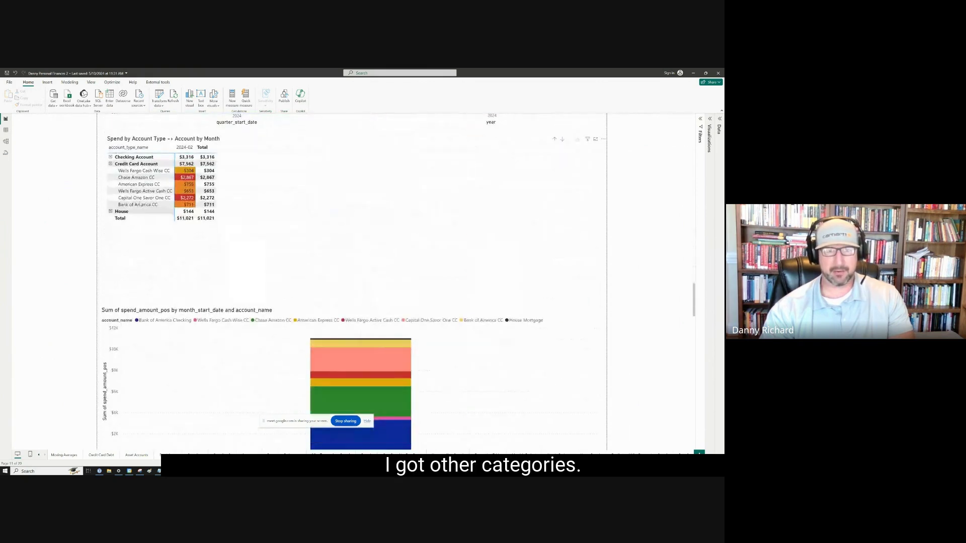
click(110, 165)
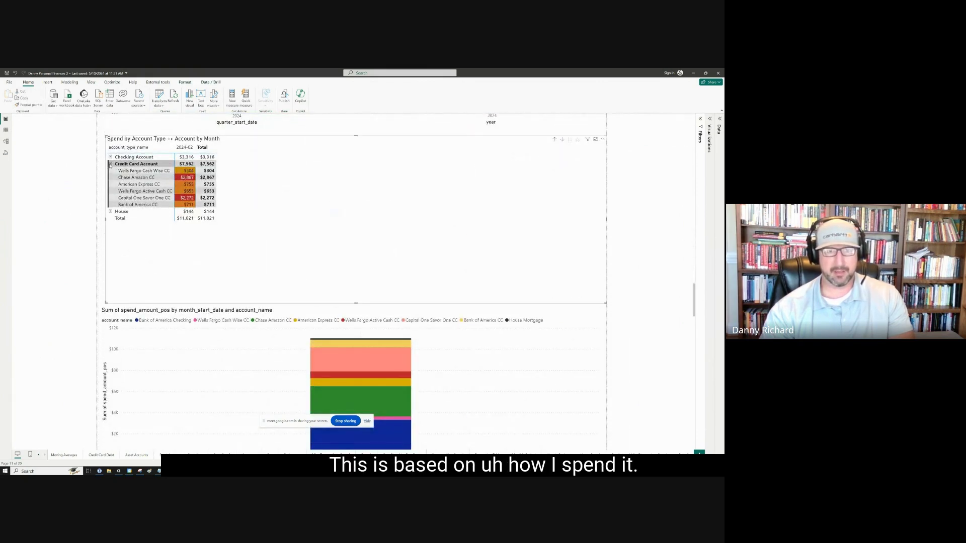
click(110, 164)
click(110, 164)
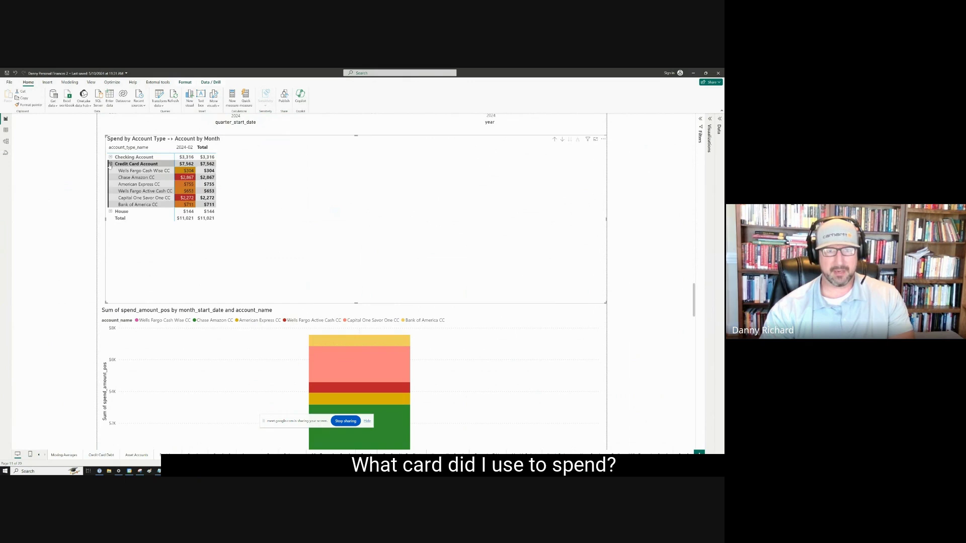
click(110, 164)
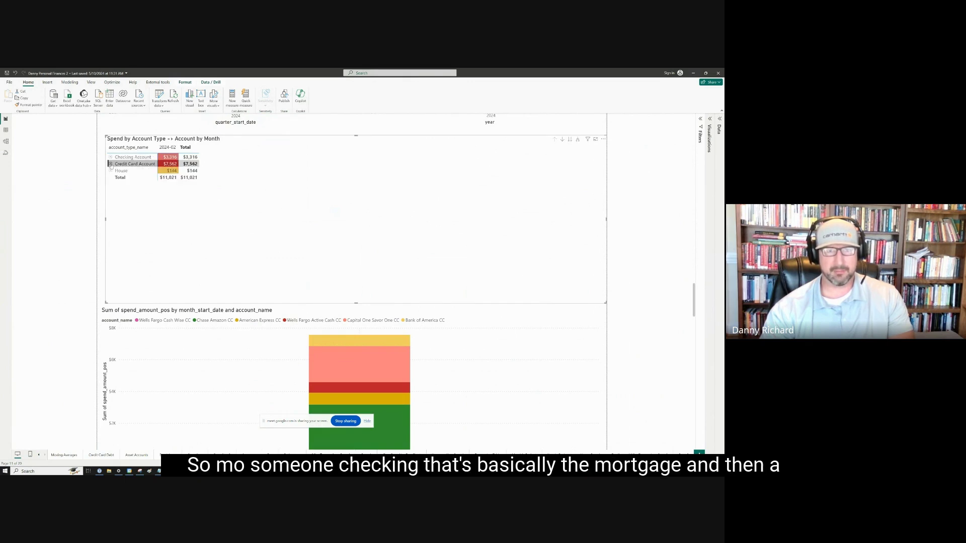
click(110, 157)
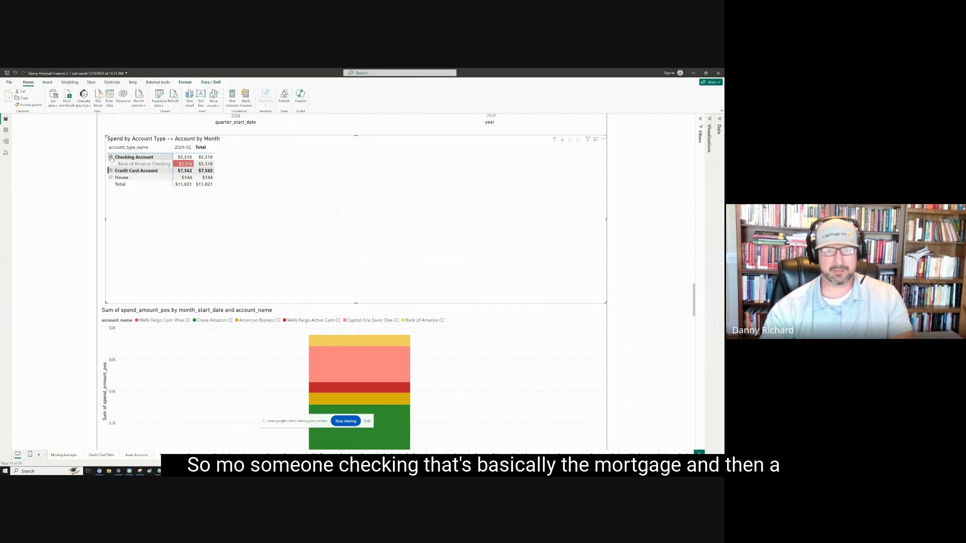
click(111, 156)
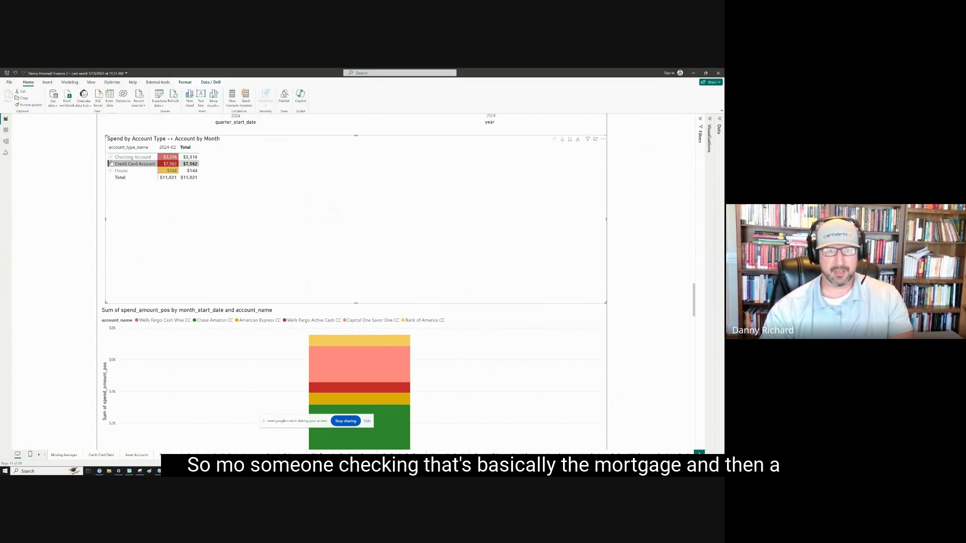
click(110, 164)
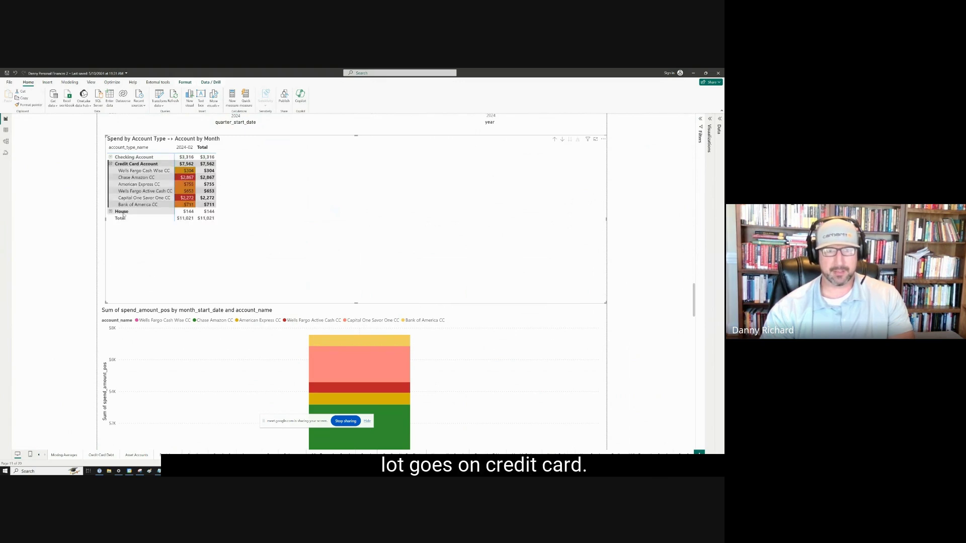
Review the per-card breakdown, then switch to the BigQuery SQL editor in Chrome
scroll(120, 216, down, 10)
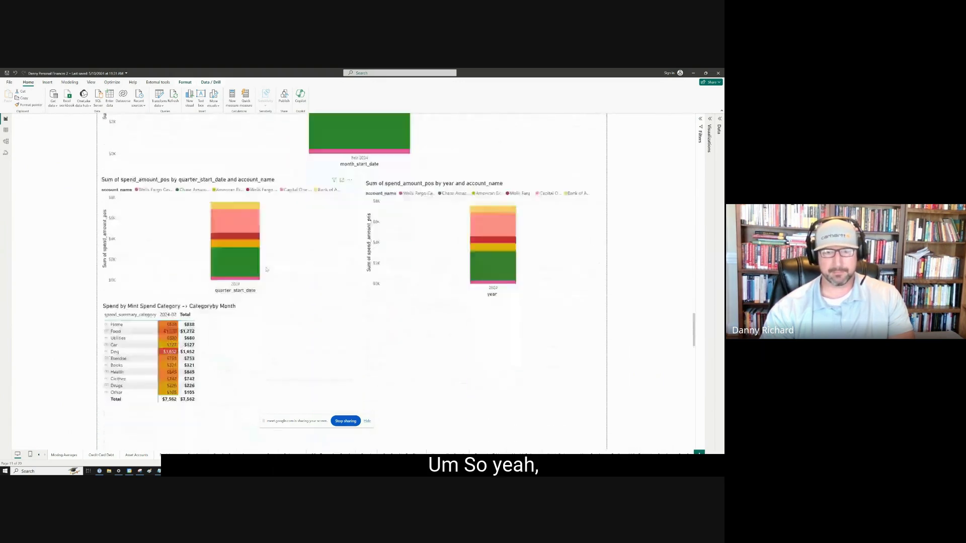
scroll(266, 269, up, 1)
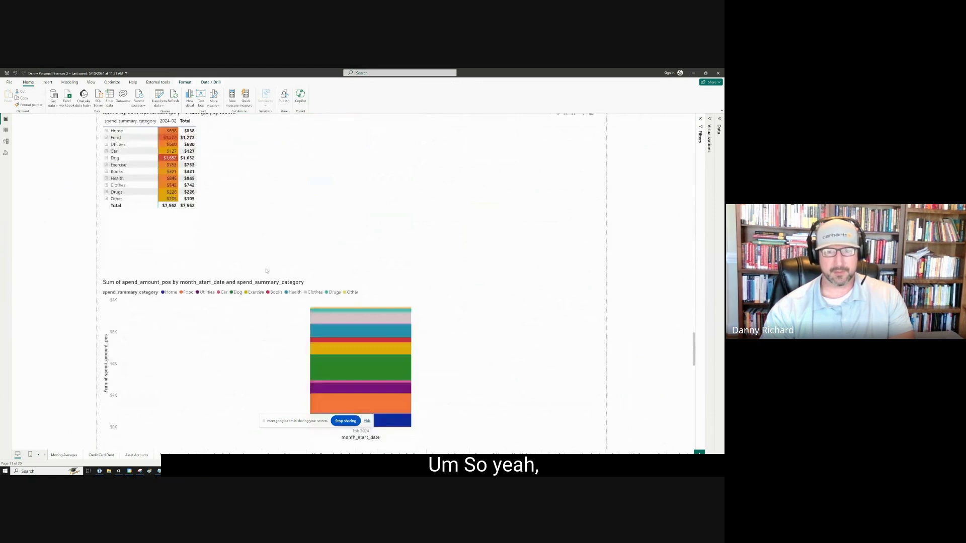
scroll(266, 271, down, 5)
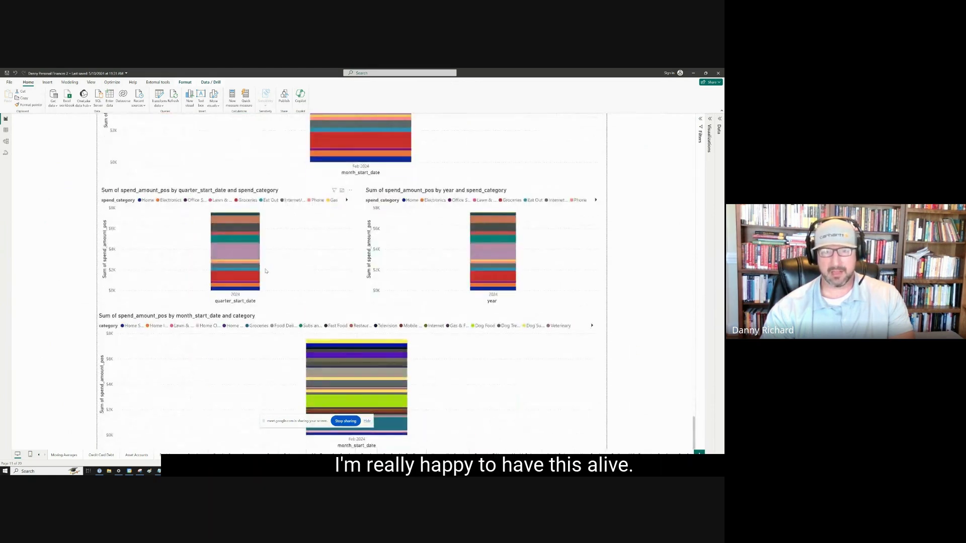
scroll(266, 271, up, 7)
scroll(266, 272, down, 4)
scroll(266, 271, up, 2)
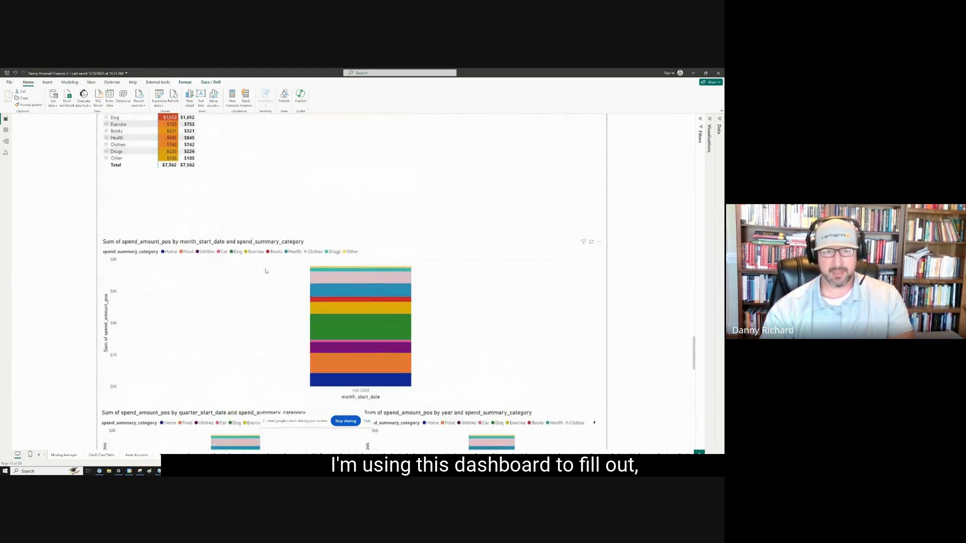
scroll(266, 271, up, 5)
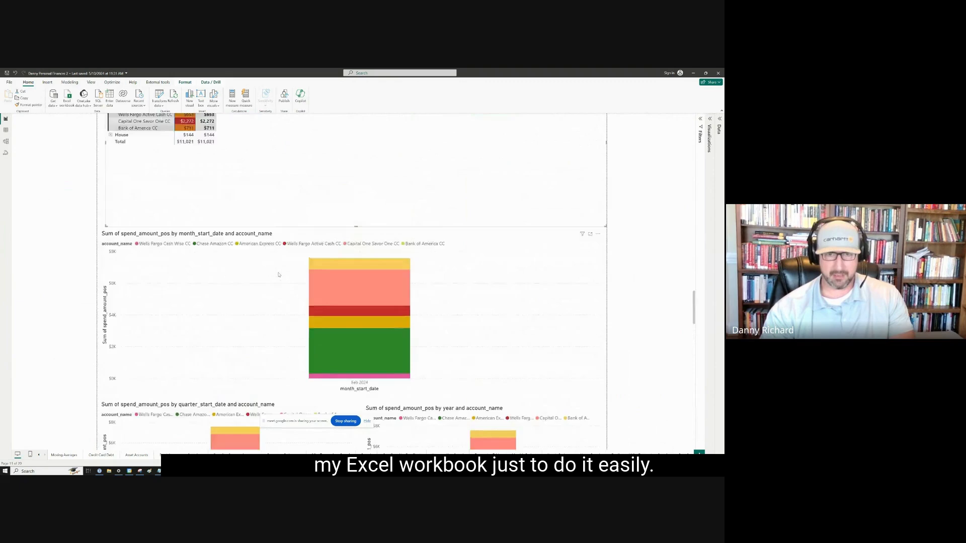
scroll(278, 274, up, 10)
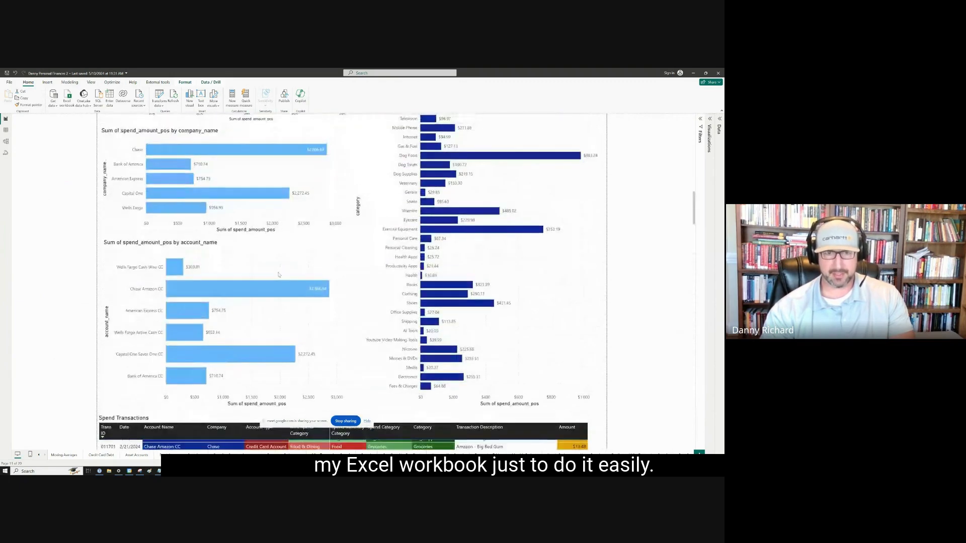
scroll(279, 274, up, 10)
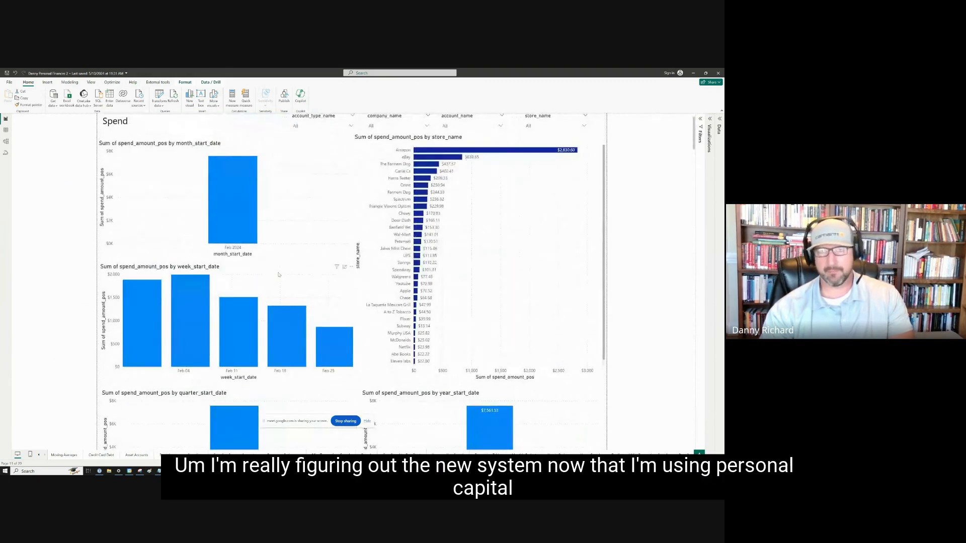
scroll(278, 275, up, 1)
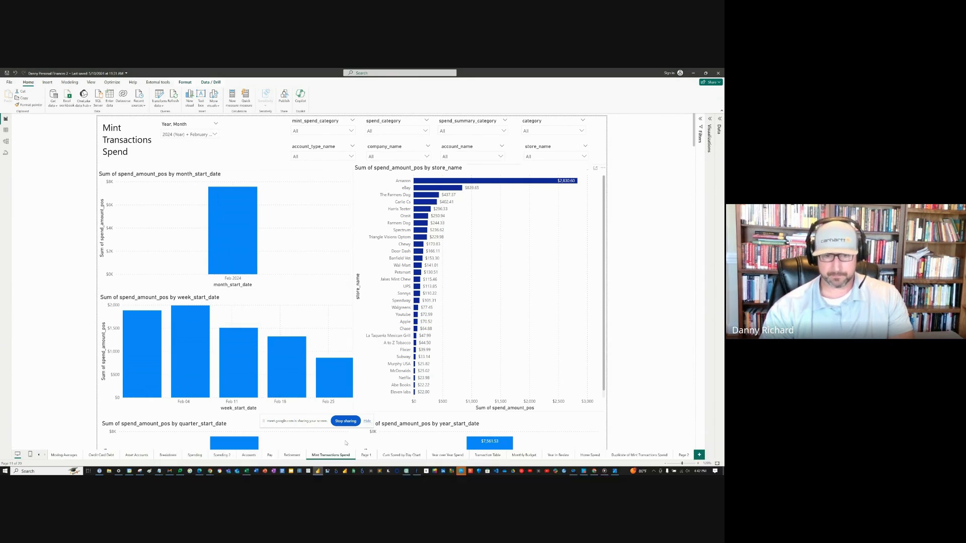
key(alt+Tab)
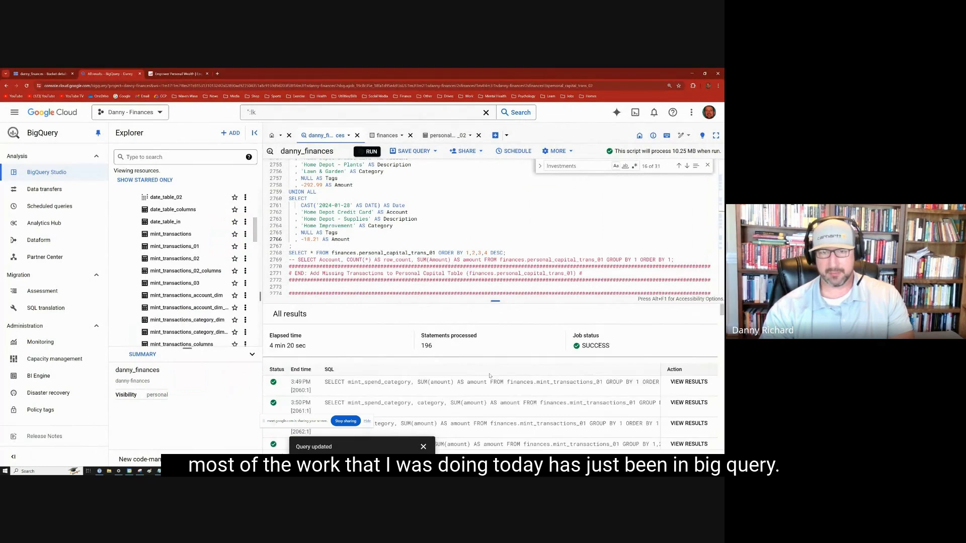
Drag the editor–results splitter down so the SQL editor gets more room
drag(495, 301, 495, 371)
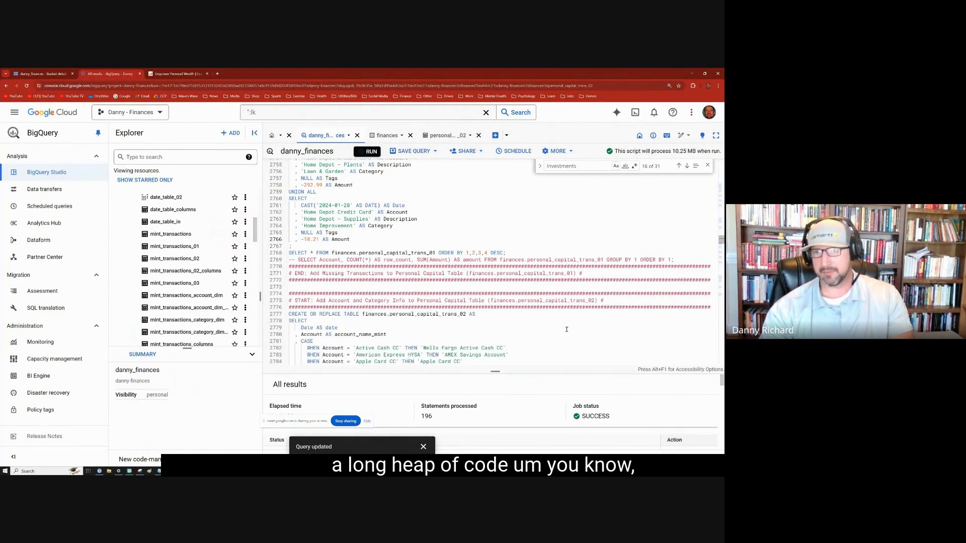
drag(721, 239, 720, 220)
scroll(479, 250, up, 2)
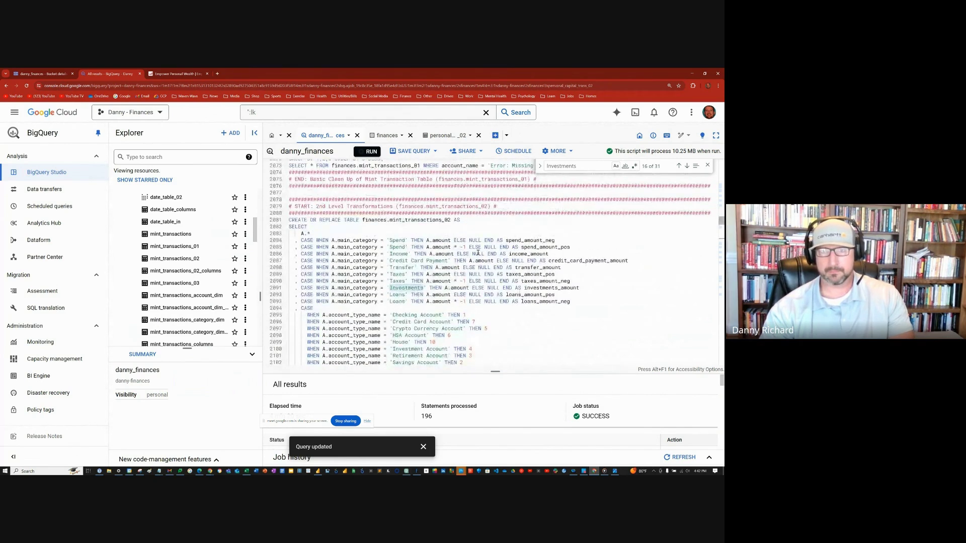
Scroll the script to where personal_capital_trans_01 unions Apple Card and Home Depot transactions
scroll(478, 253, down, 14)
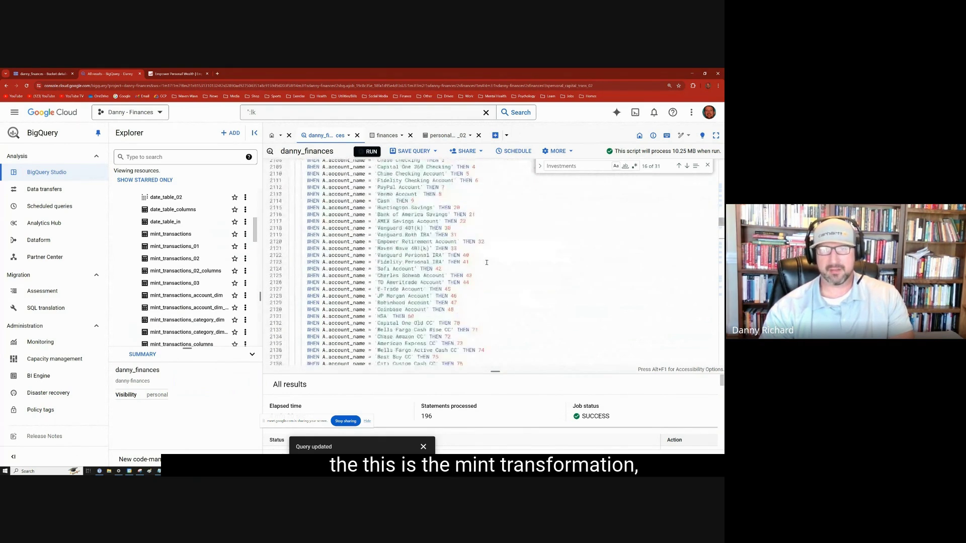
scroll(484, 263, down, 16)
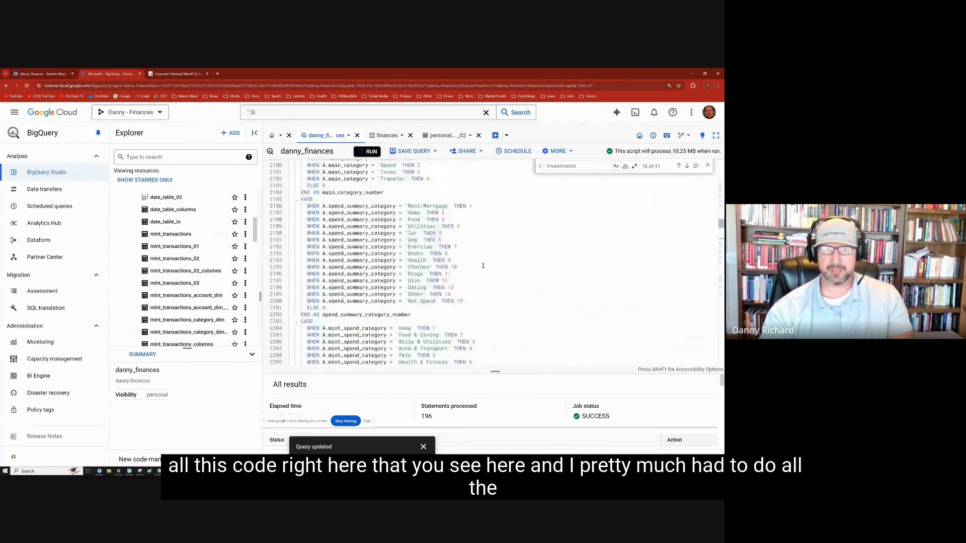
scroll(481, 266, down, 20)
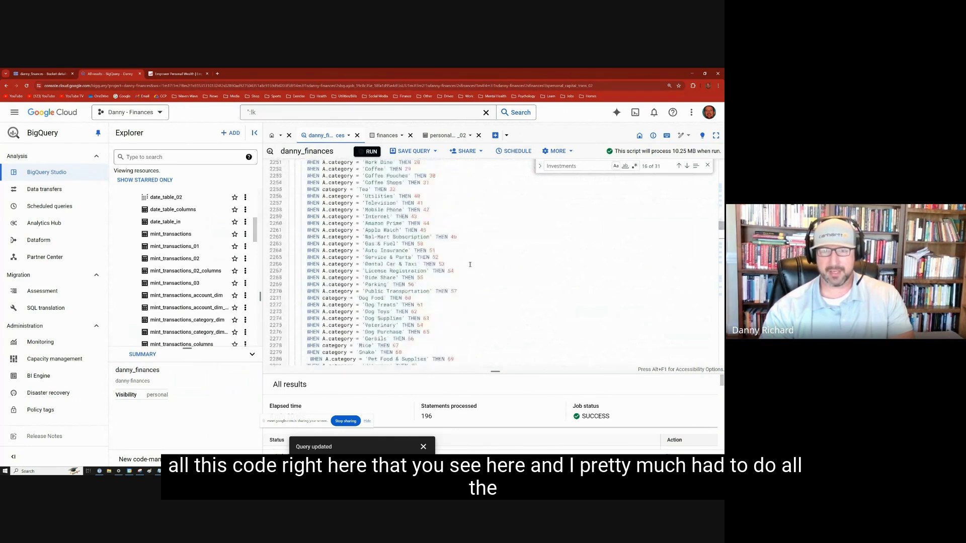
scroll(470, 265, down, 19)
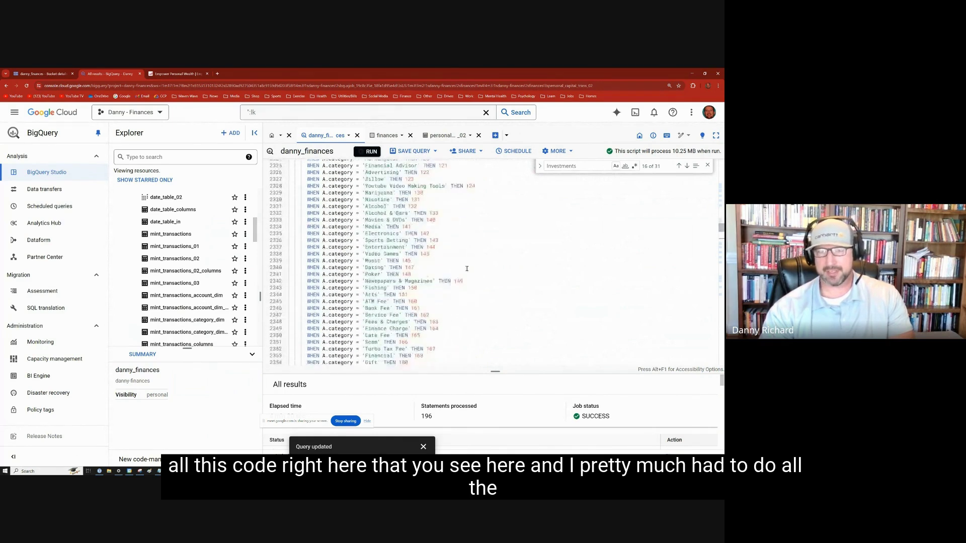
scroll(466, 269, down, 20)
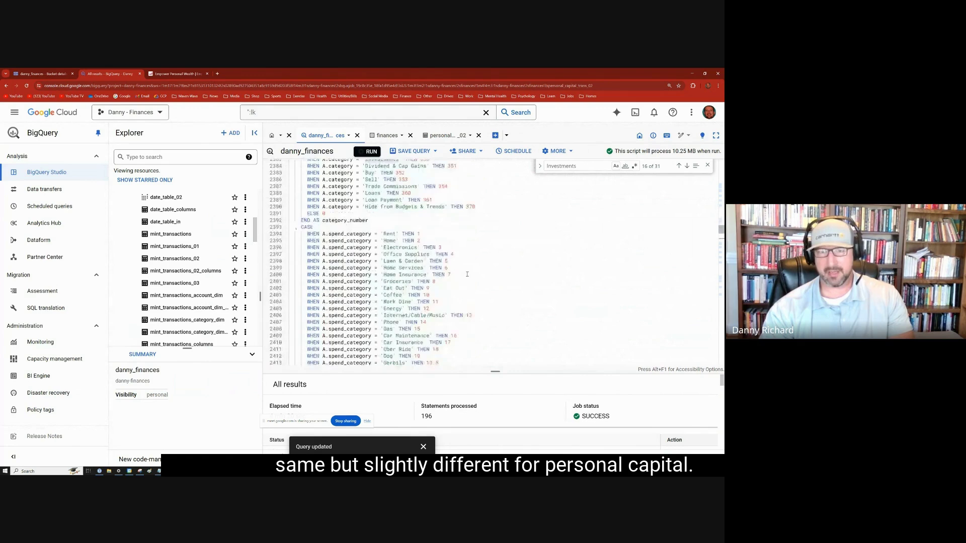
scroll(468, 277, down, 20)
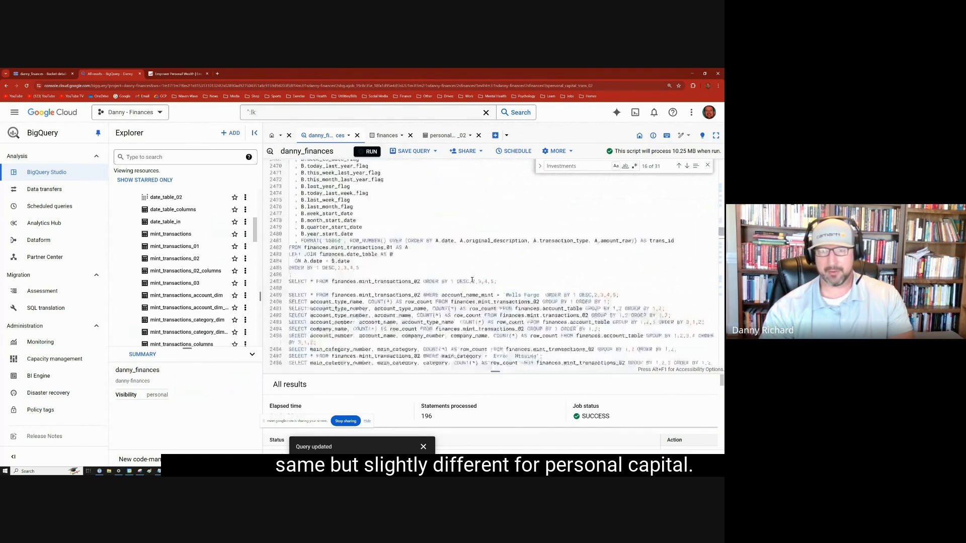
scroll(473, 282, down, 10)
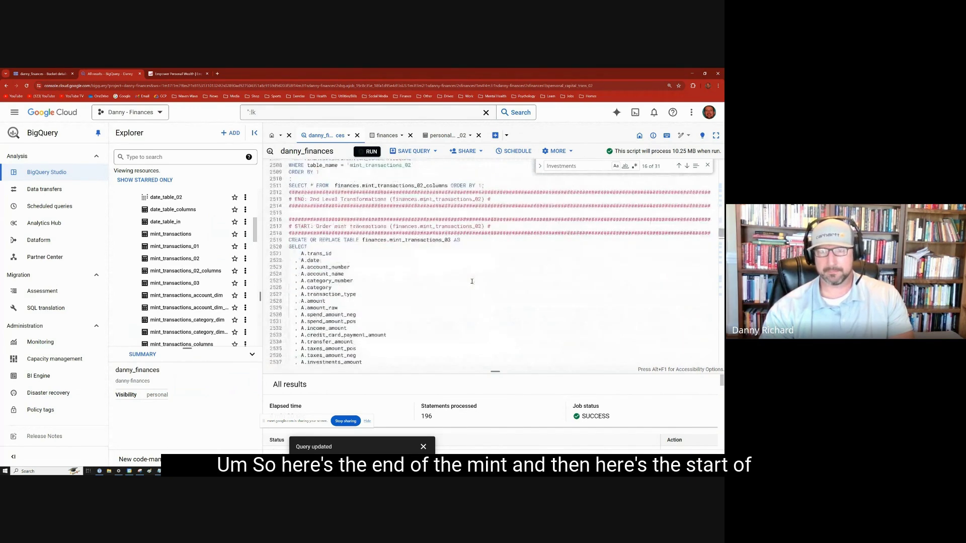
scroll(468, 278, down, 8)
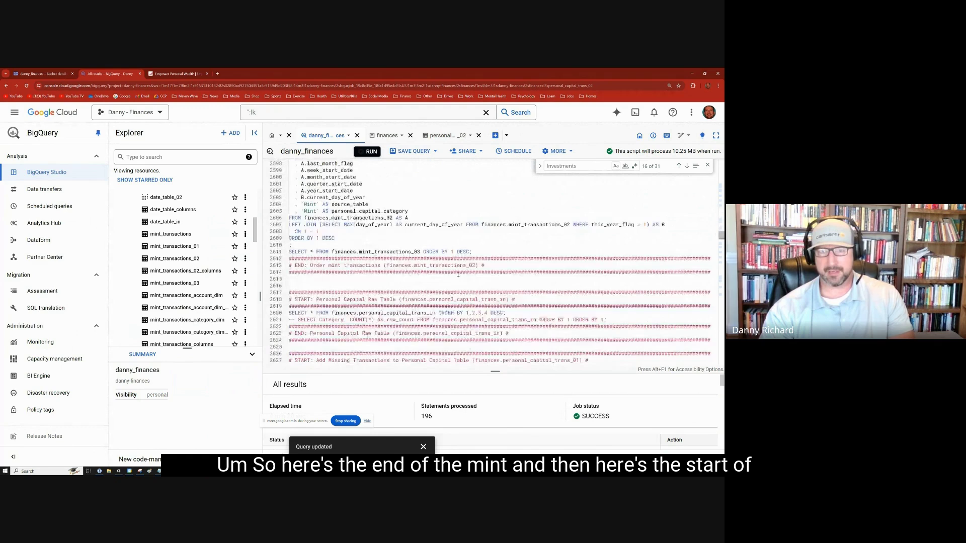
scroll(389, 266, down, 9)
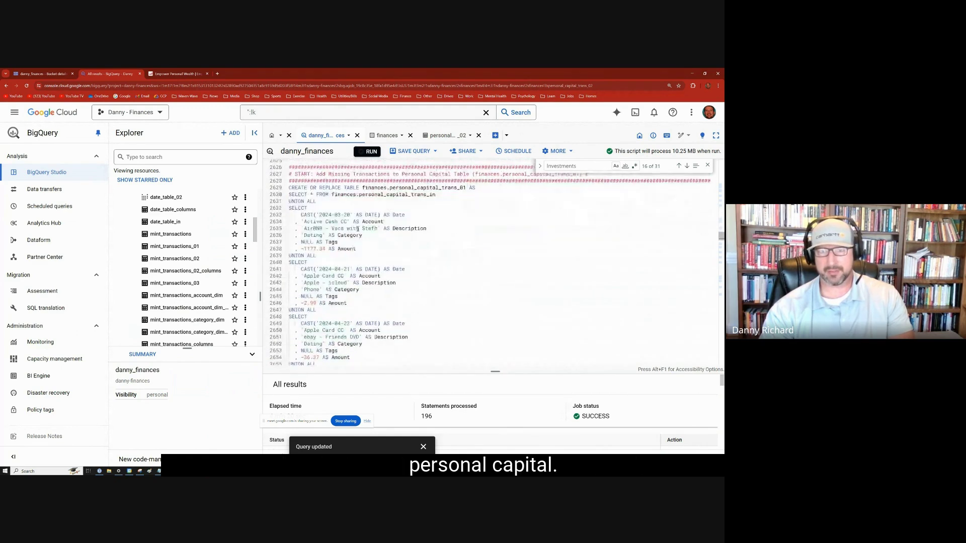
scroll(327, 253, down, 1)
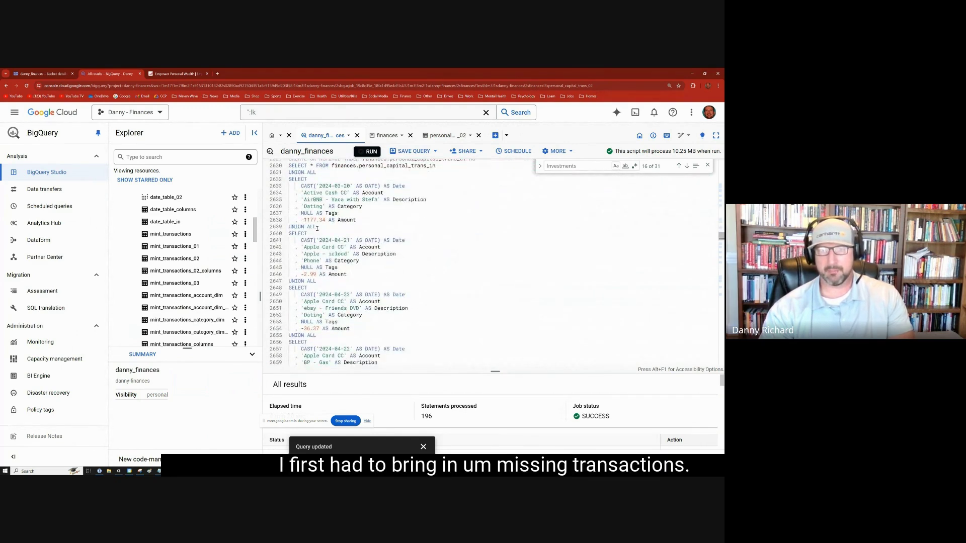
scroll(357, 227, down, 4)
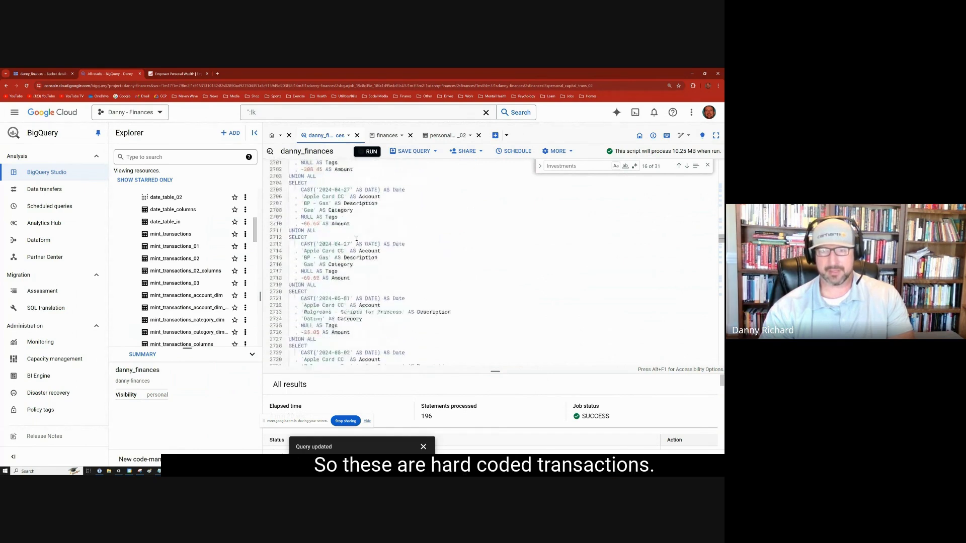
scroll(357, 238, down, 6)
scroll(356, 241, down, 10)
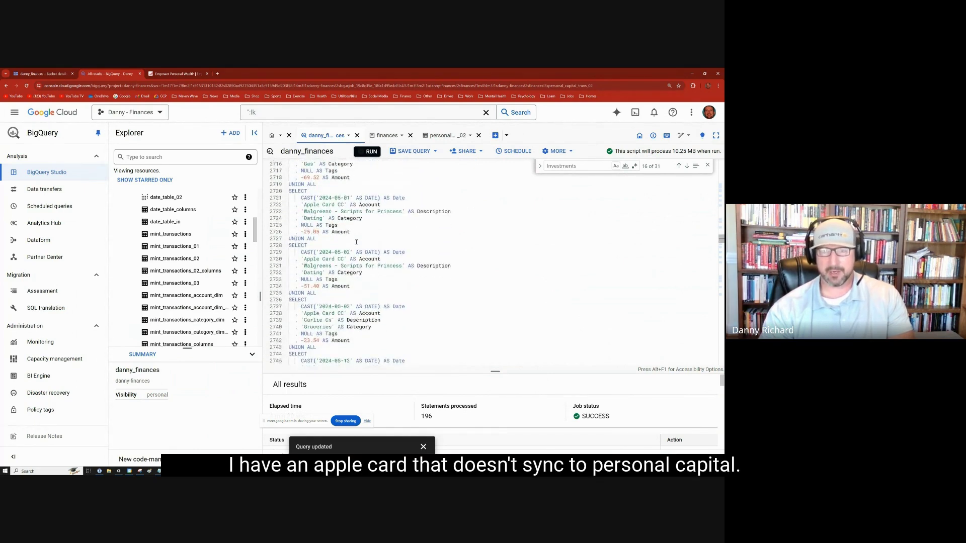
scroll(356, 242, down, 4)
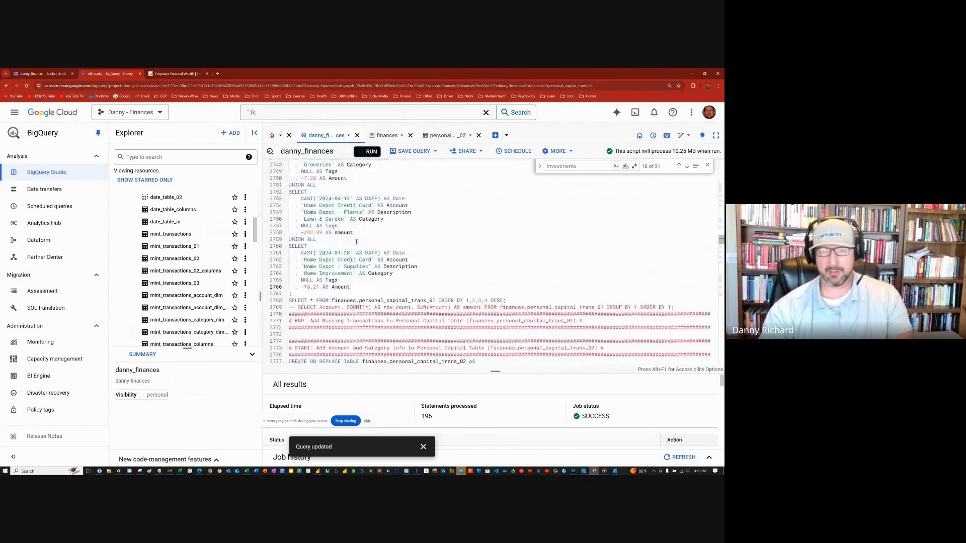
scroll(357, 242, down, 9)
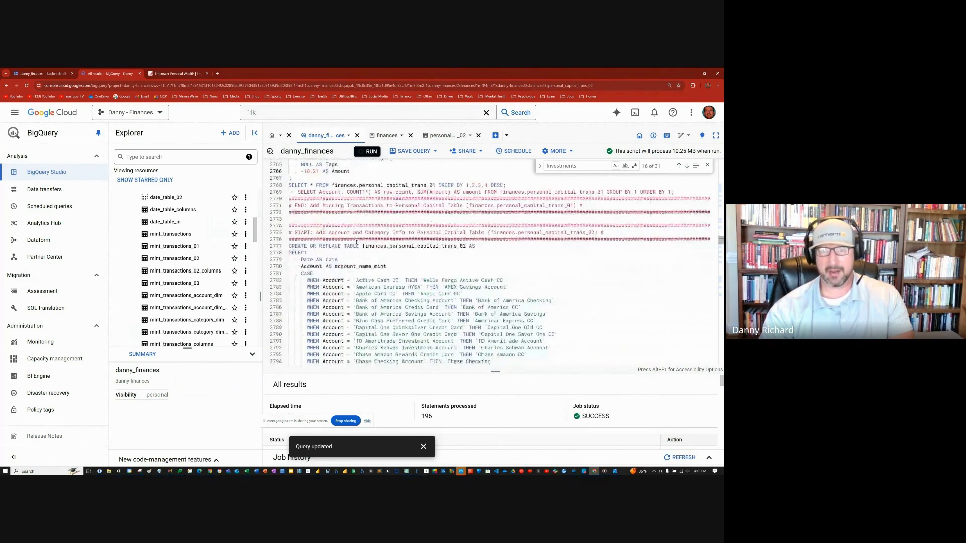
scroll(356, 242, down, 1)
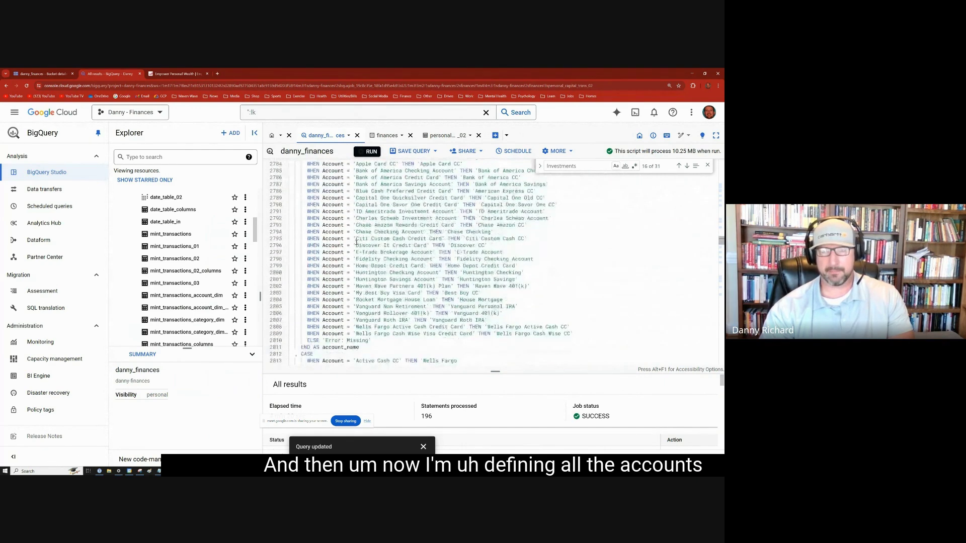
scroll(356, 243, down, 17)
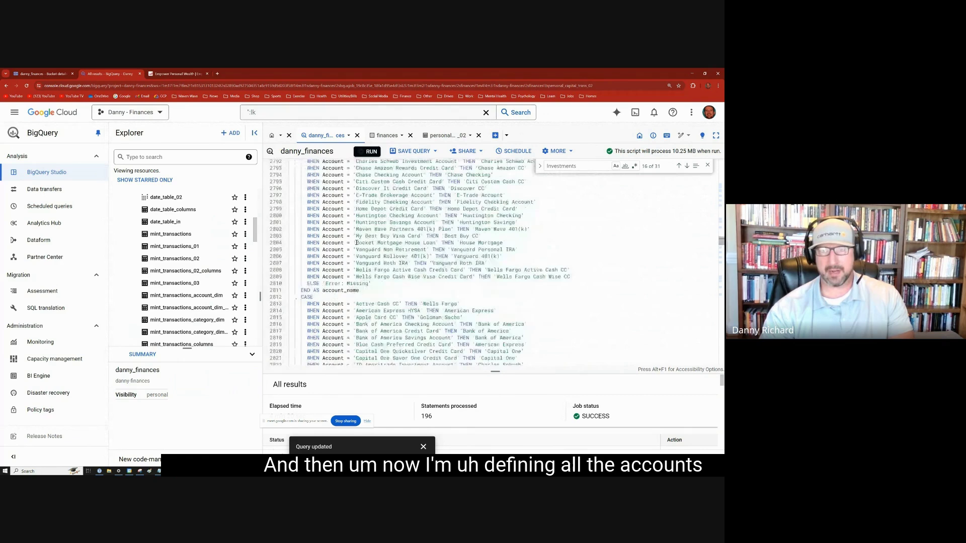
scroll(359, 245, down, 20)
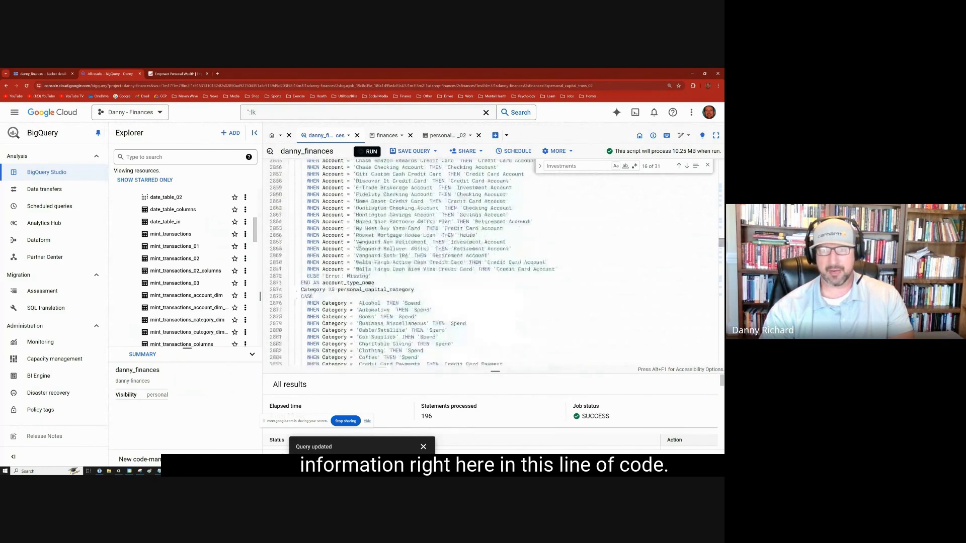
scroll(357, 246, down, 11)
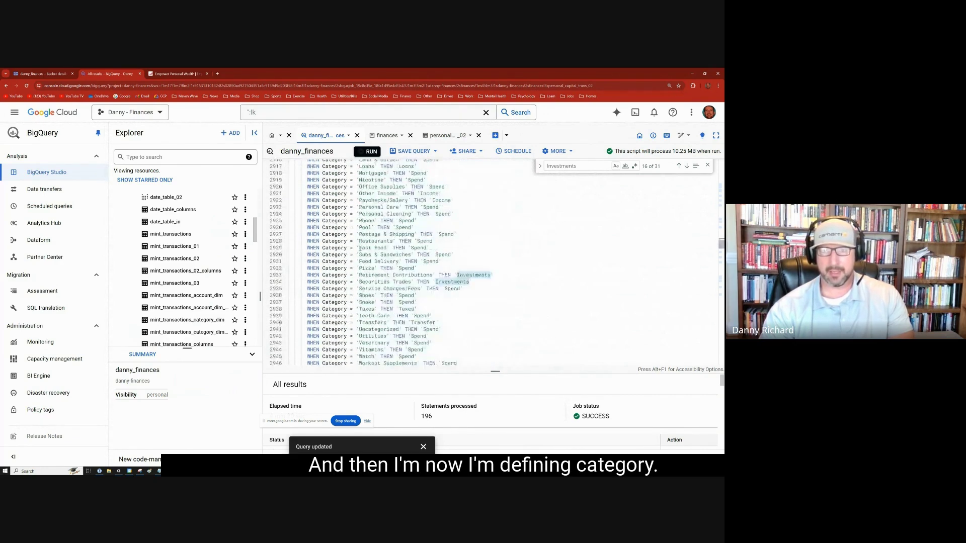
scroll(395, 227, down, 15)
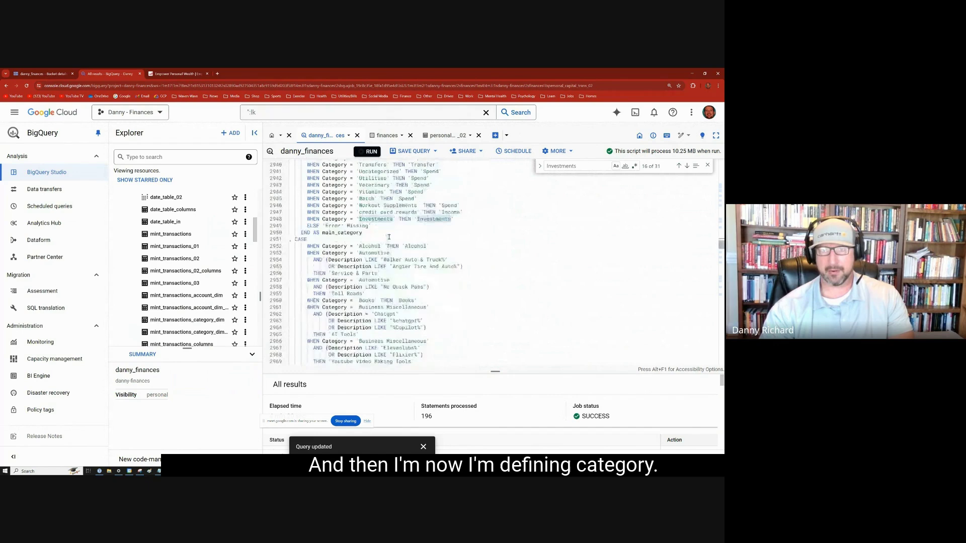
scroll(387, 238, down, 5)
scroll(380, 243, up, 7)
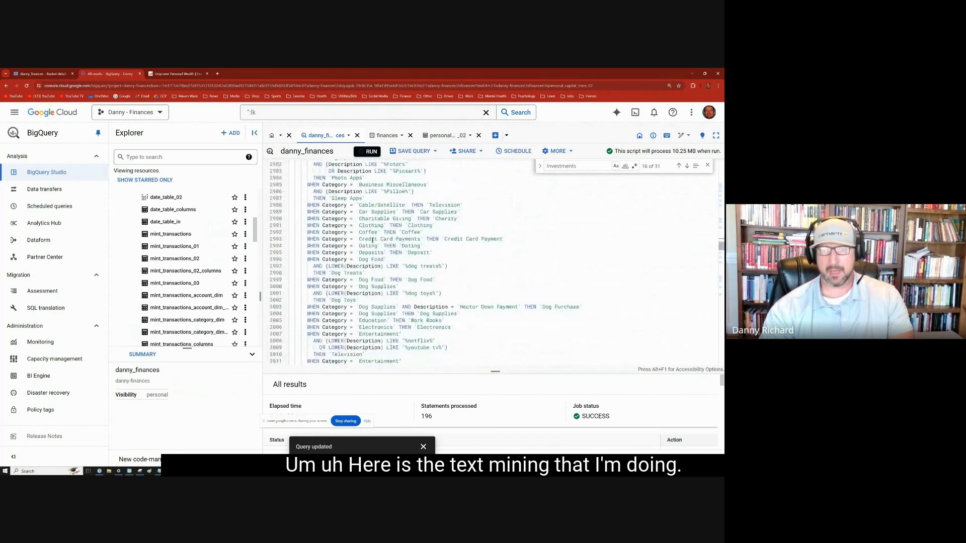
scroll(380, 243, up, 6)
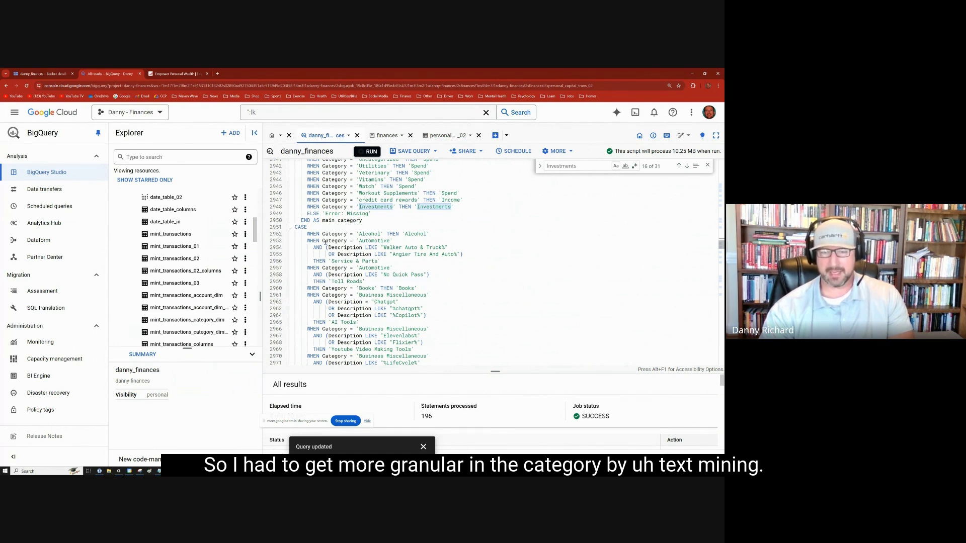
scroll(330, 245, down, 1)
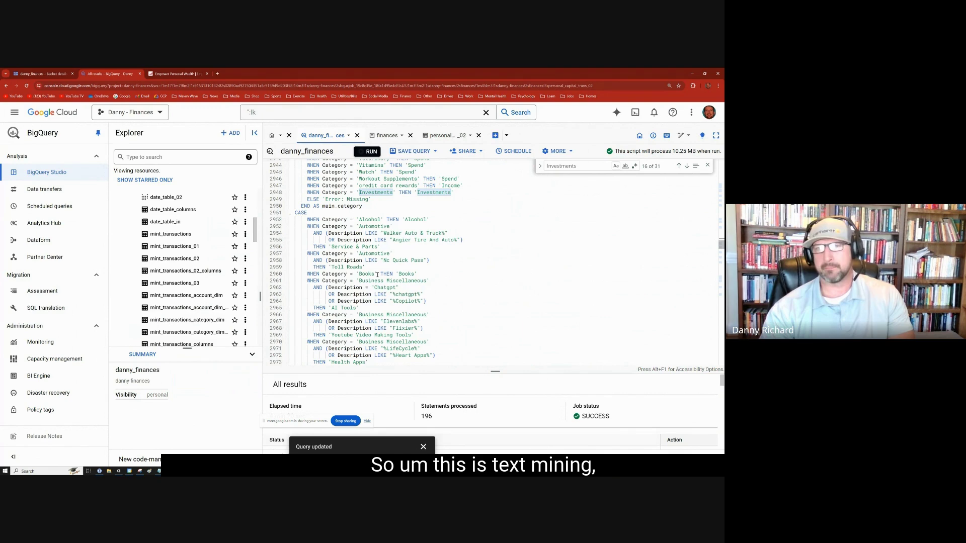
scroll(375, 276, down, 1)
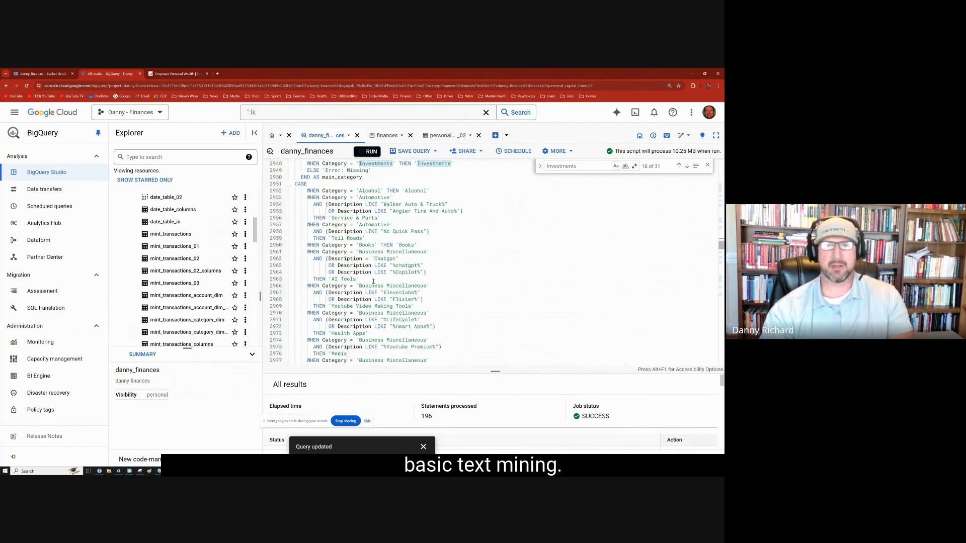
scroll(373, 282, down, 2)
scroll(372, 283, down, 4)
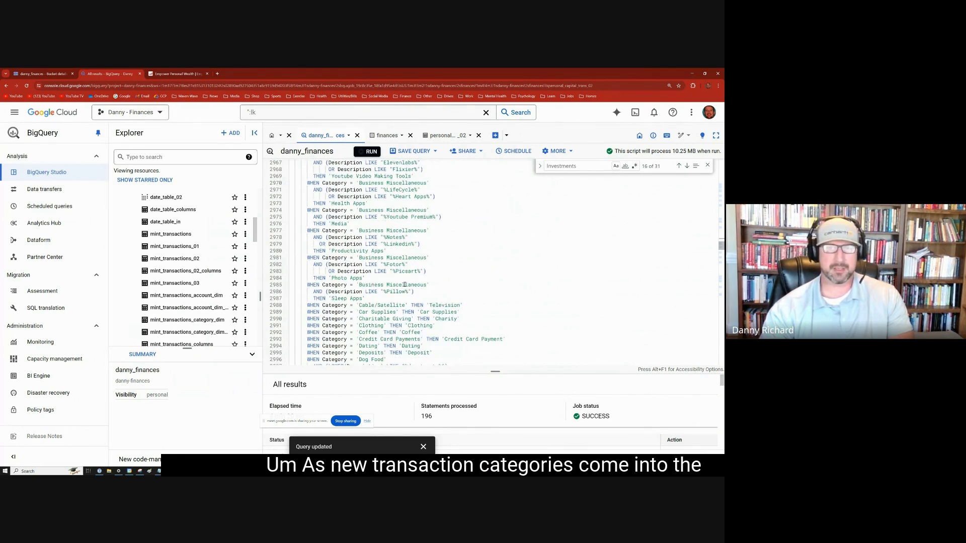
scroll(404, 285, down, 1)
scroll(404, 285, down, 1)
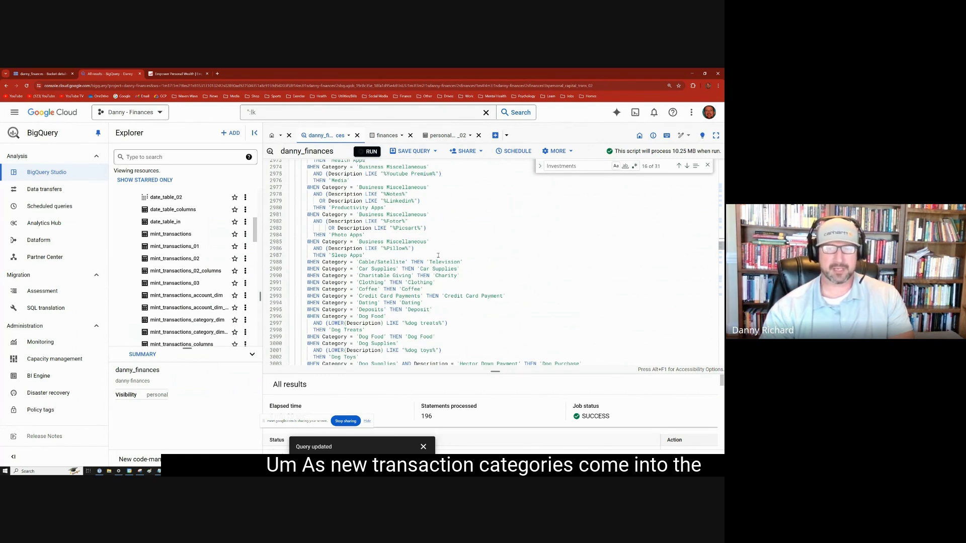
scroll(438, 255, down, 6)
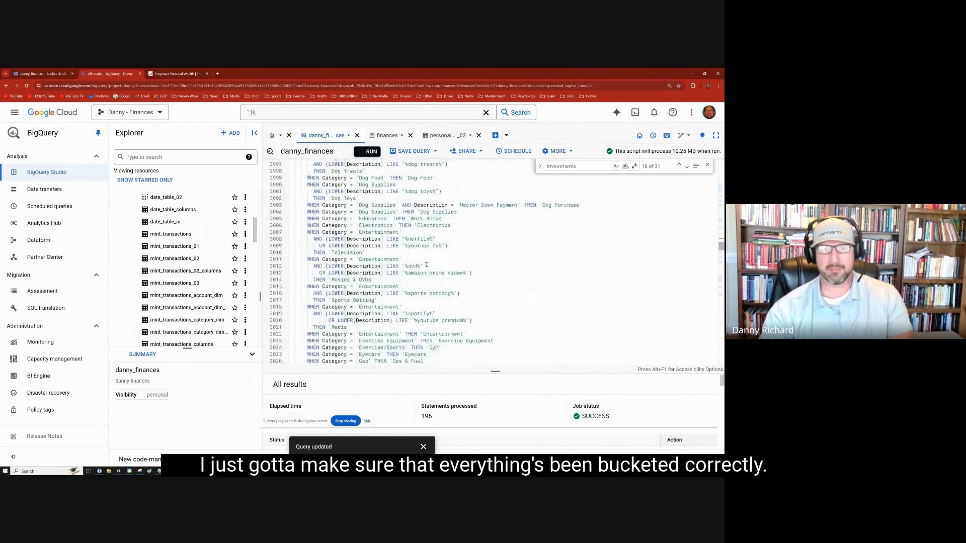
scroll(426, 264, down, 4)
scroll(427, 267, down, 15)
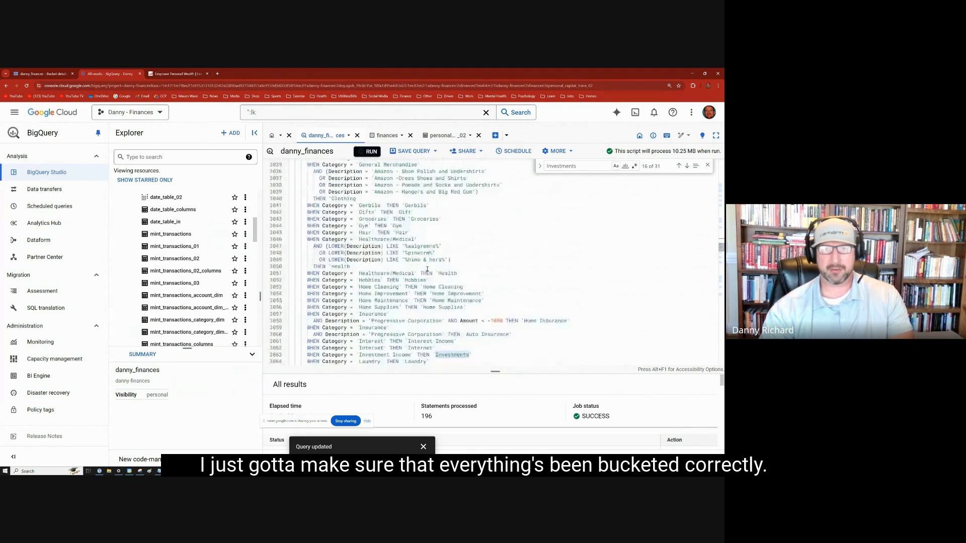
scroll(434, 273, down, 5)
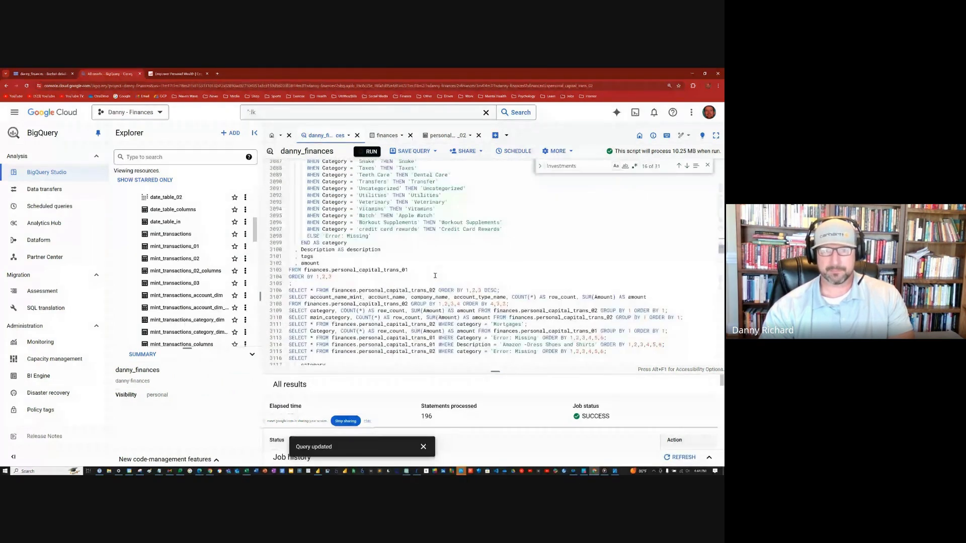
scroll(435, 282, down, 8)
scroll(438, 292, down, 6)
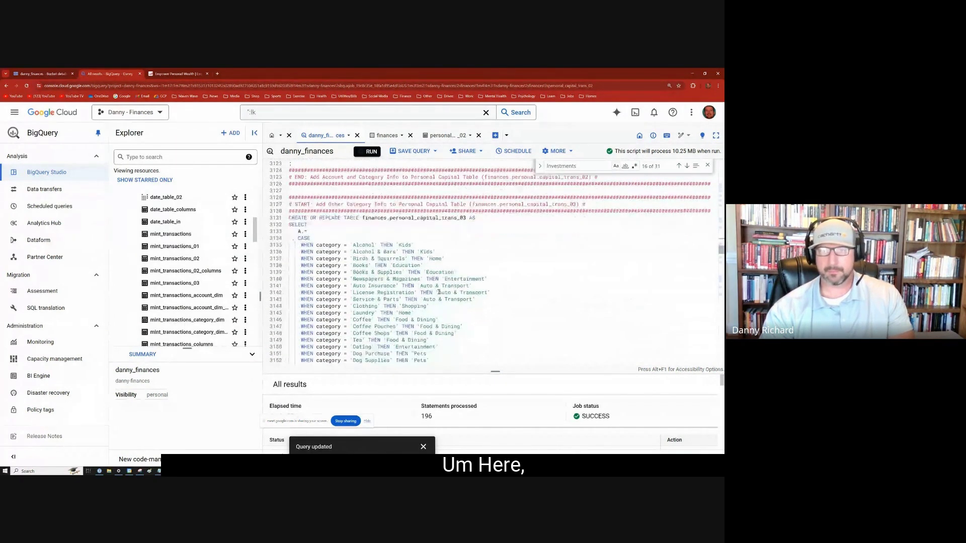
scroll(439, 292, up, 6)
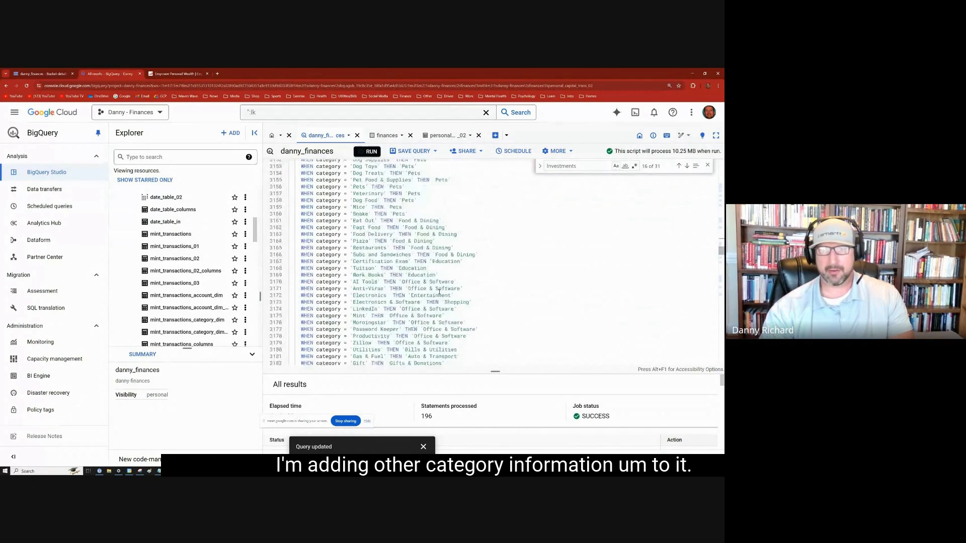
scroll(440, 292, down, 3)
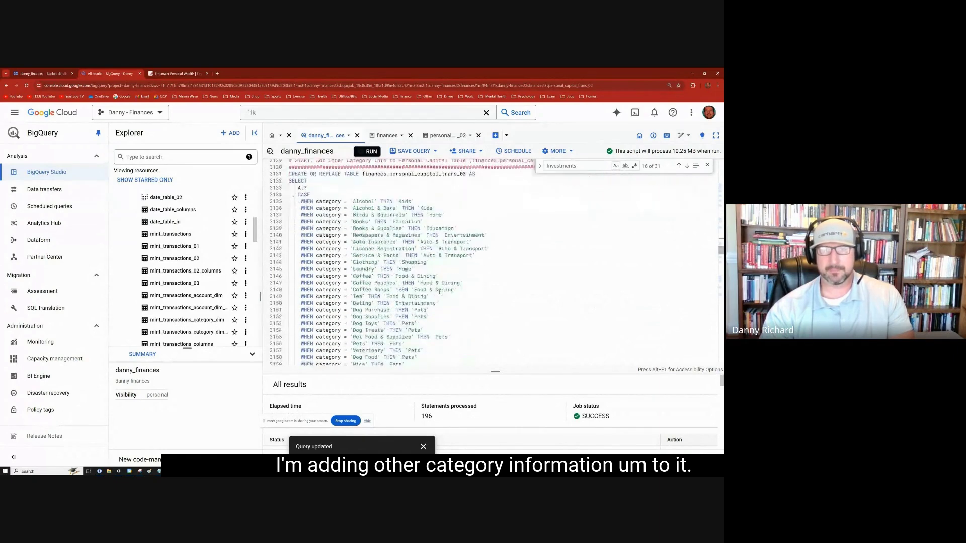
scroll(439, 292, down, 1)
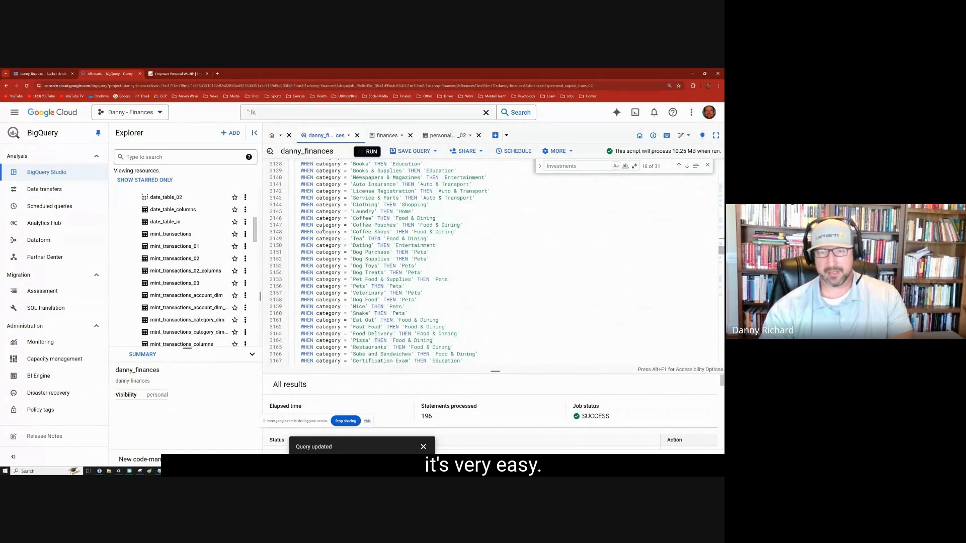
scroll(323, 228, up, 3)
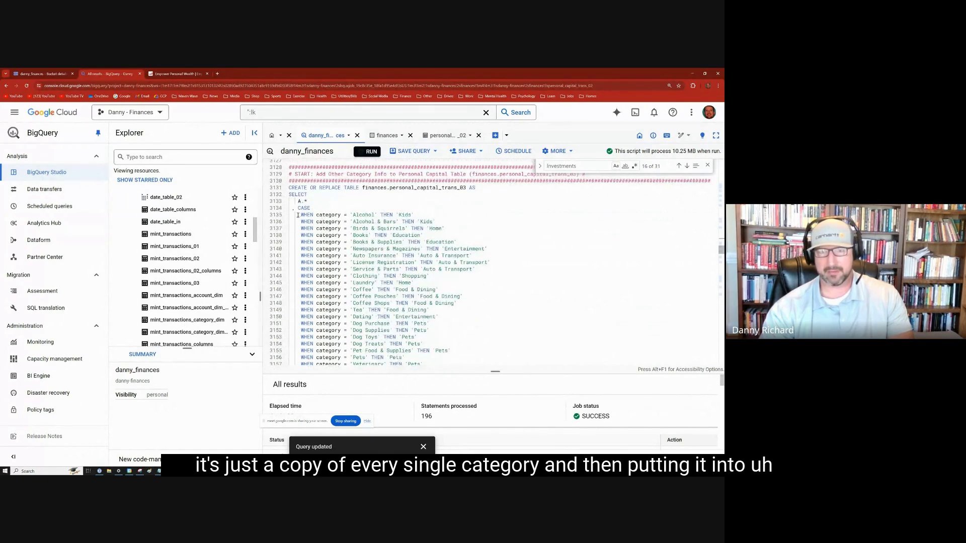
drag(298, 215, 362, 266)
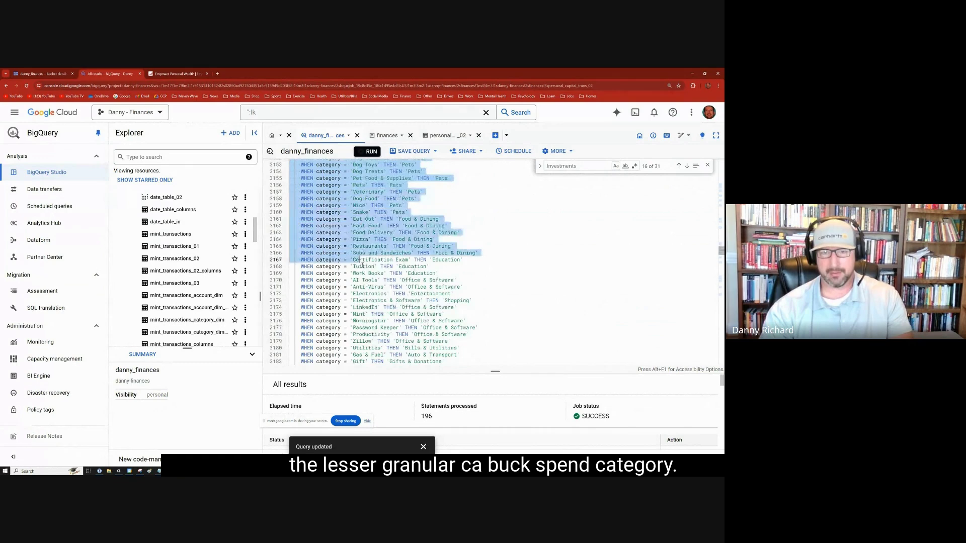
scroll(362, 265, down, 9)
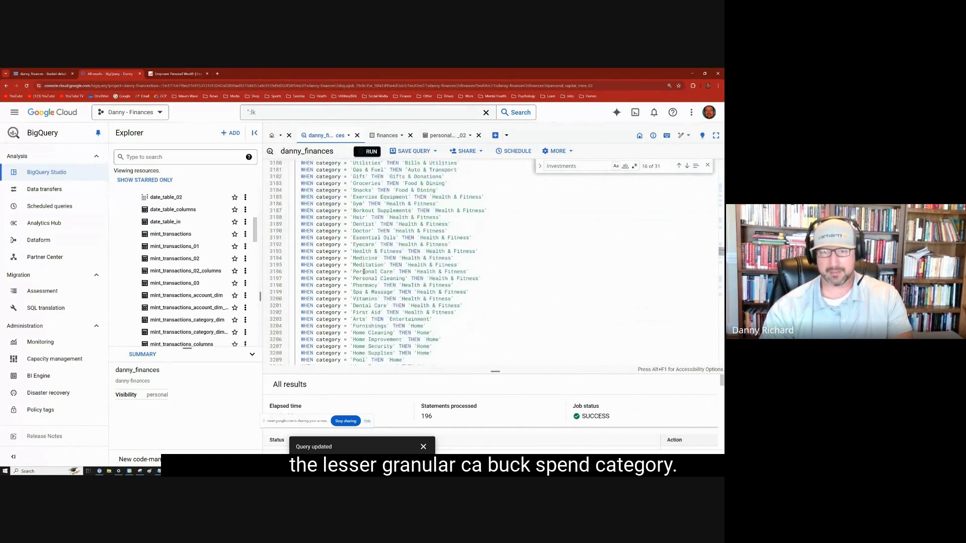
scroll(407, 266, down, 12)
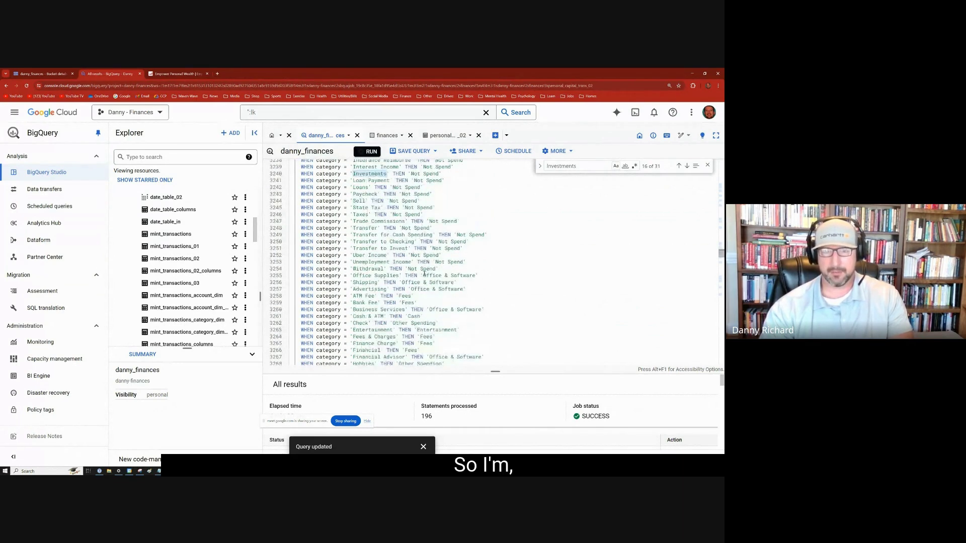
scroll(416, 278, down, 17)
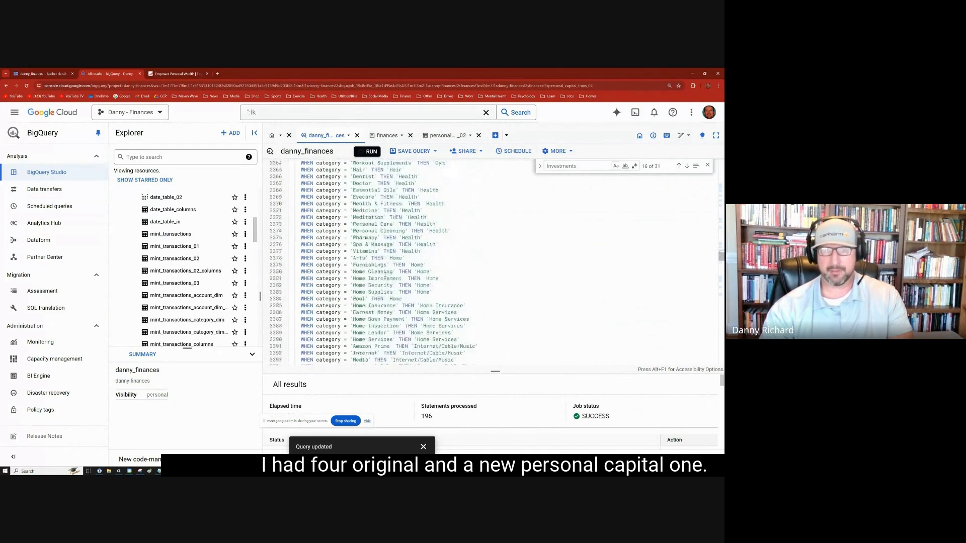
scroll(384, 274, down, 10)
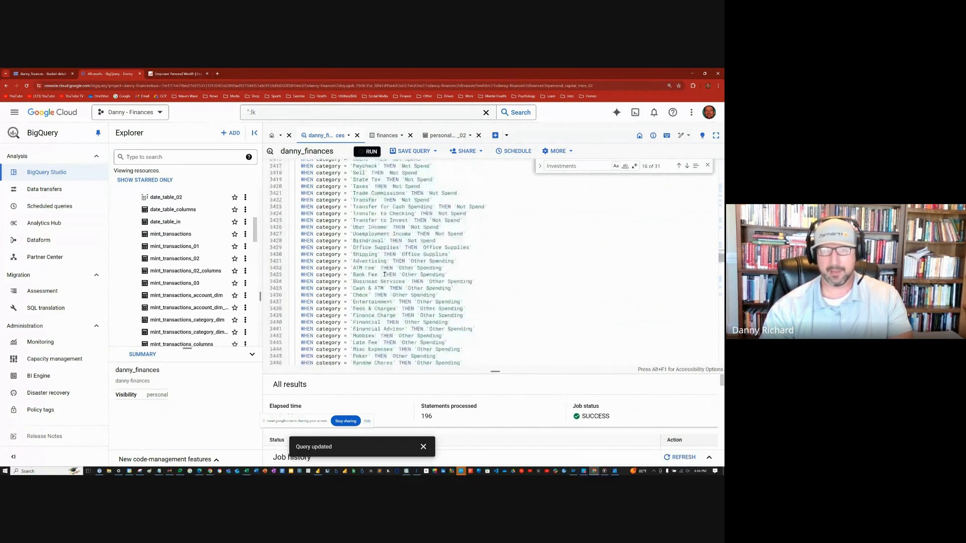
scroll(384, 275, down, 11)
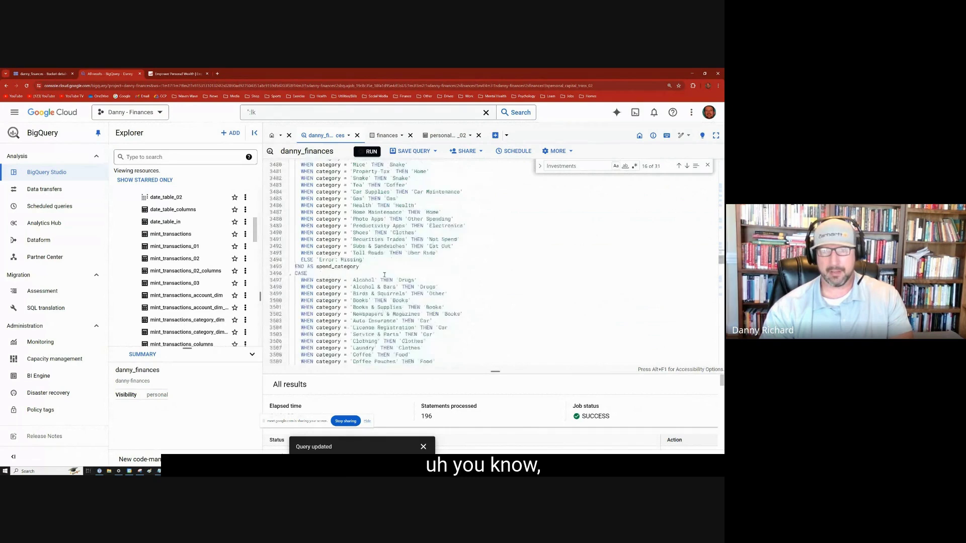
scroll(384, 276, down, 6)
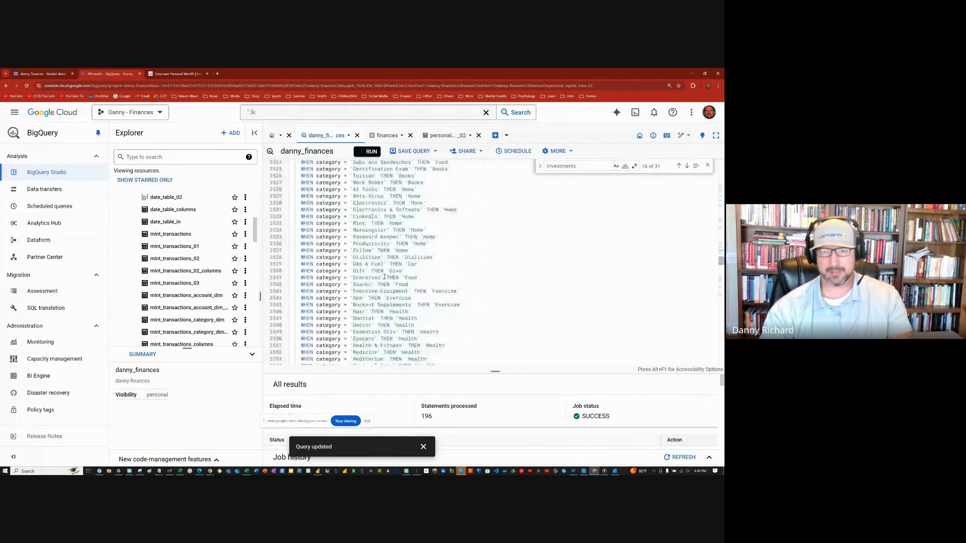
scroll(384, 278, down, 7)
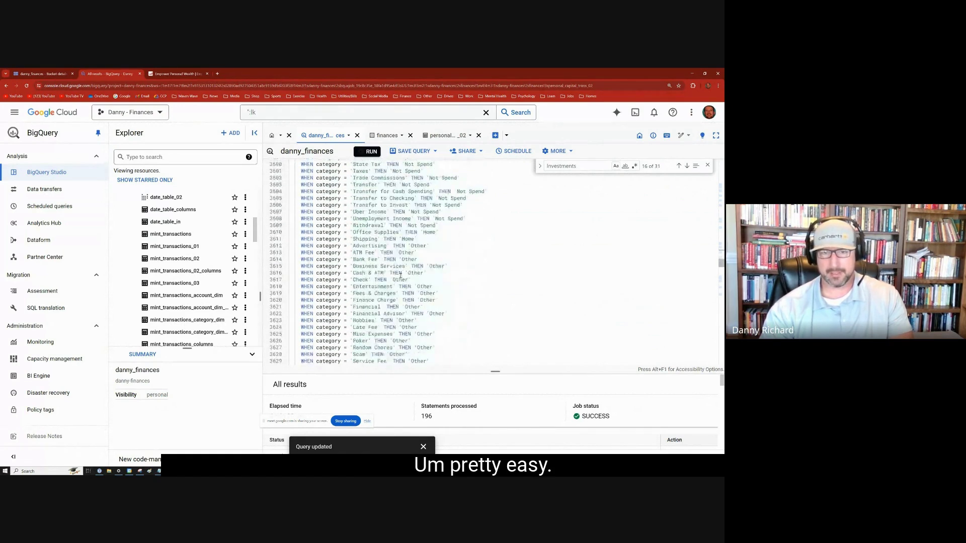
scroll(399, 275, down, 5)
scroll(400, 277, down, 20)
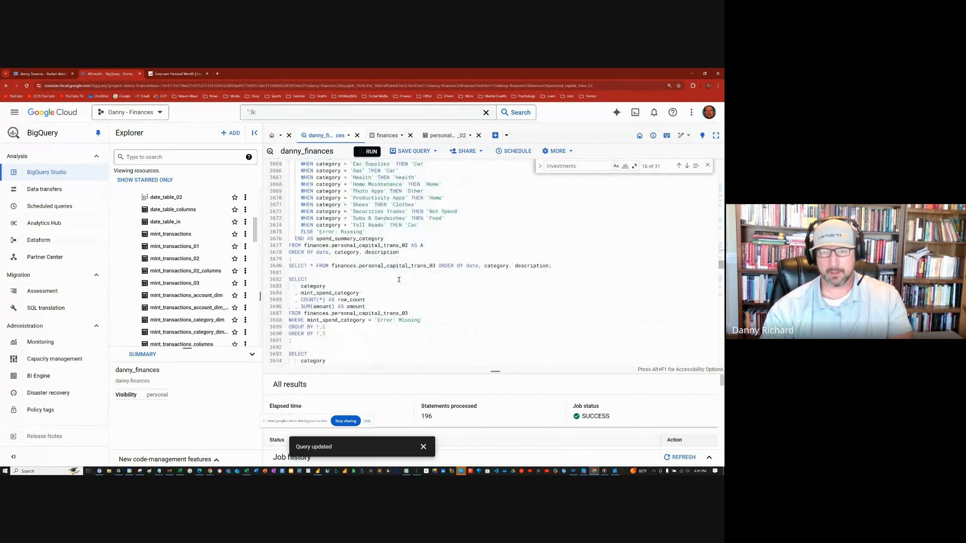
scroll(401, 282, down, 5)
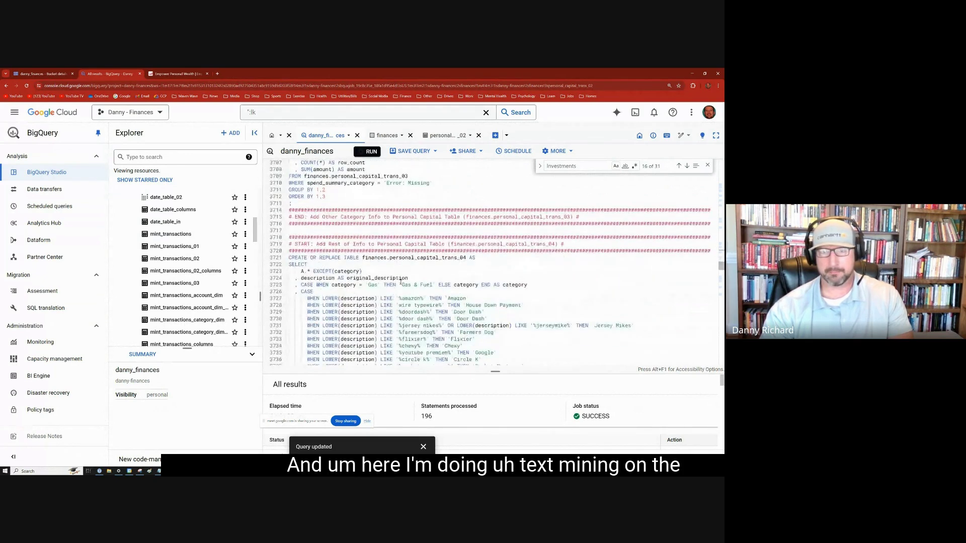
scroll(401, 282, down, 7)
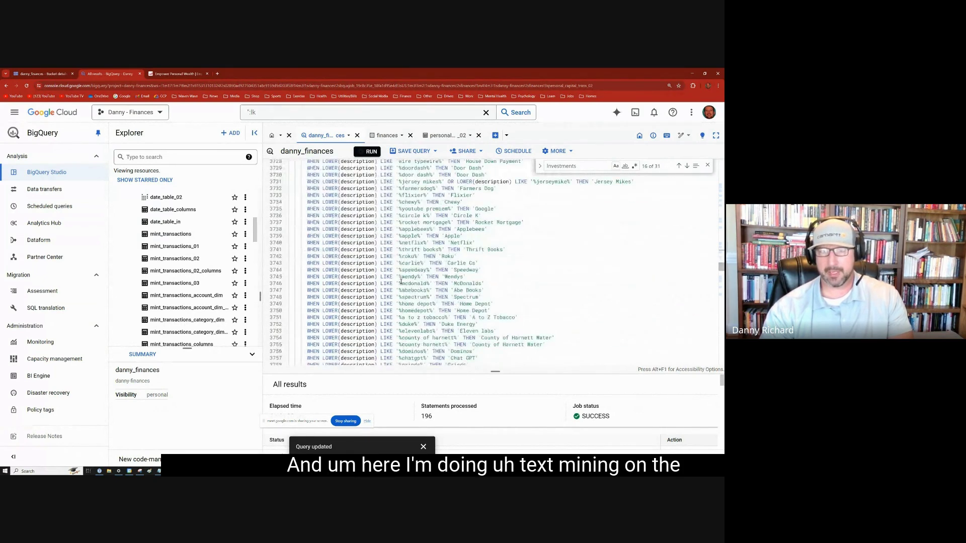
scroll(401, 280, down, 4)
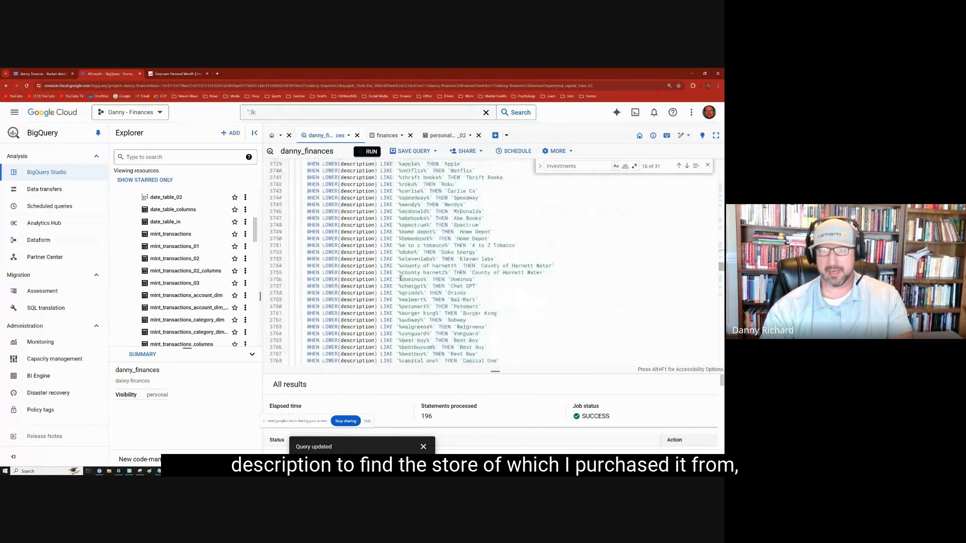
scroll(401, 279, down, 14)
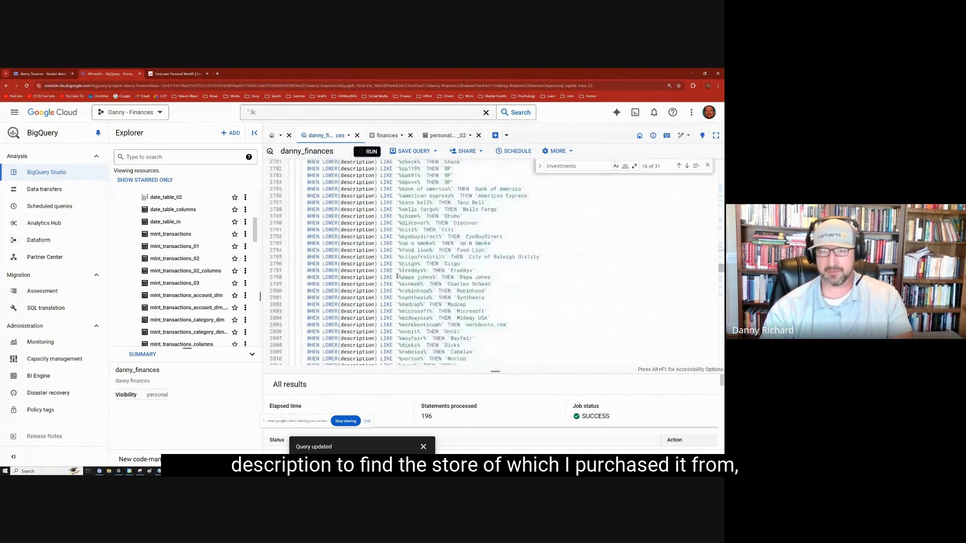
scroll(397, 276, down, 13)
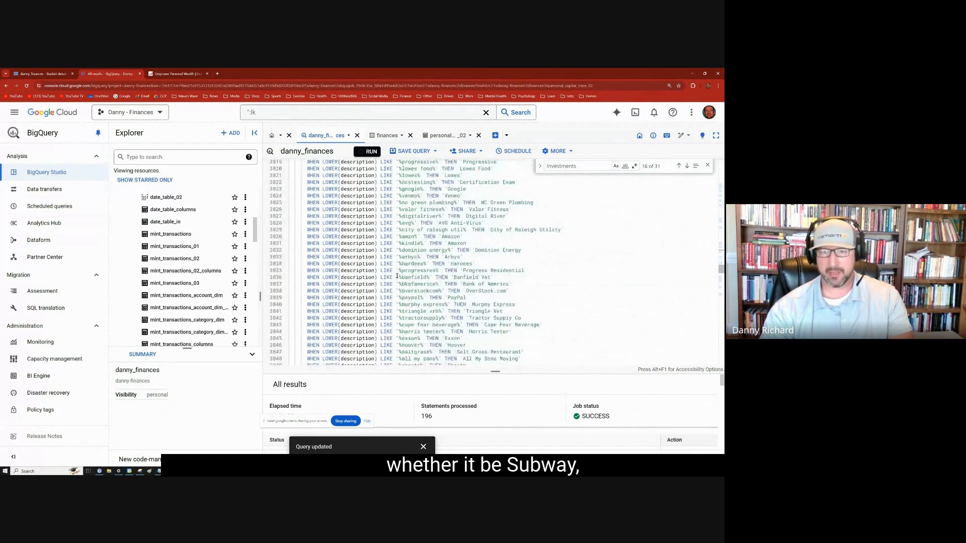
scroll(397, 276, down, 11)
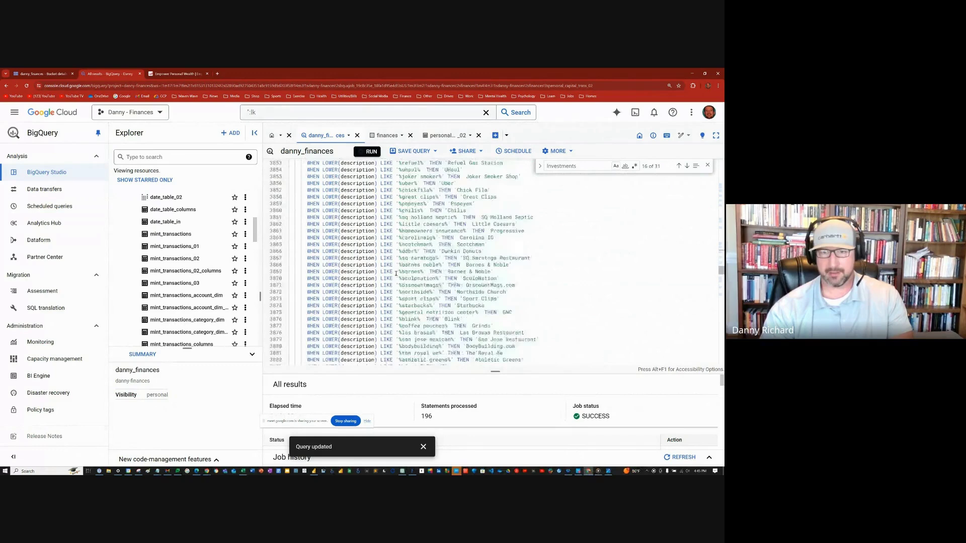
scroll(396, 274, down, 20)
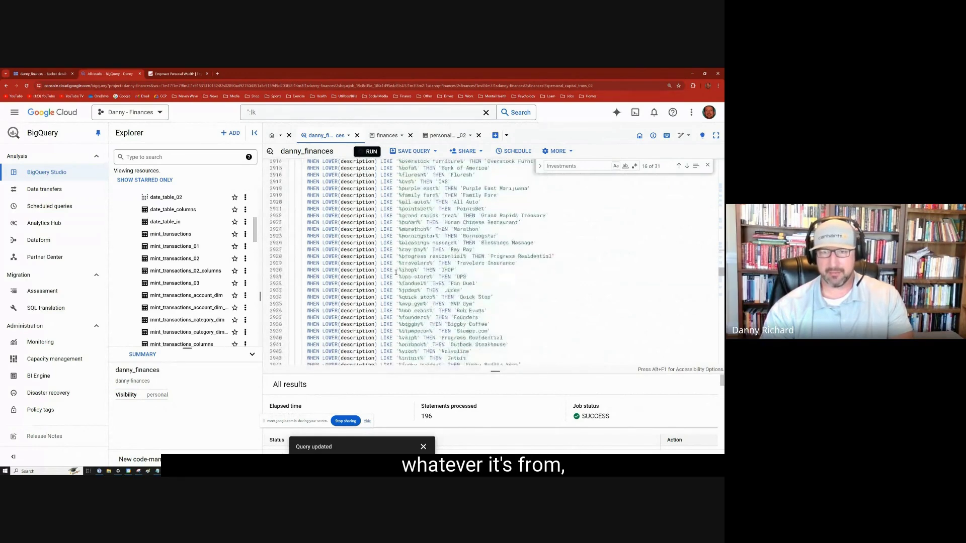
scroll(396, 274, down, 20)
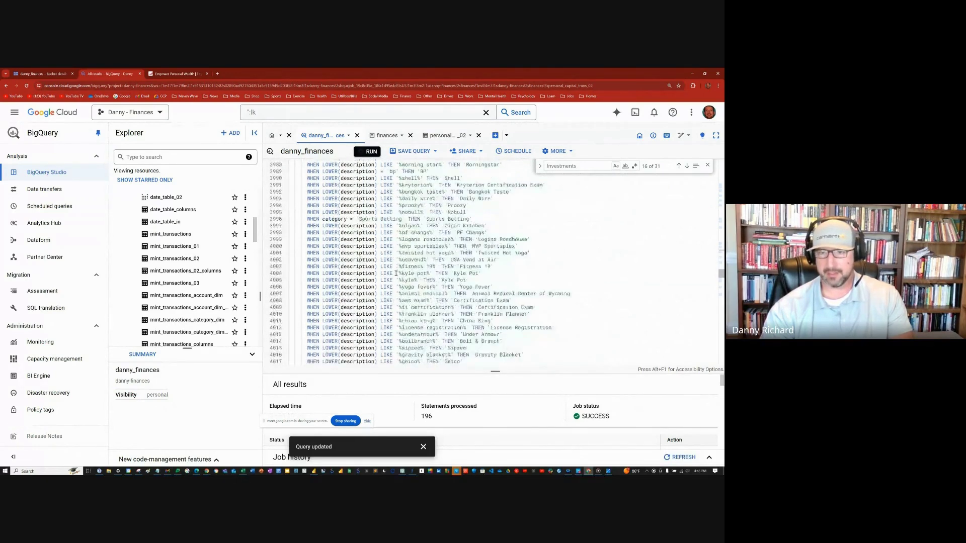
scroll(395, 273, down, 20)
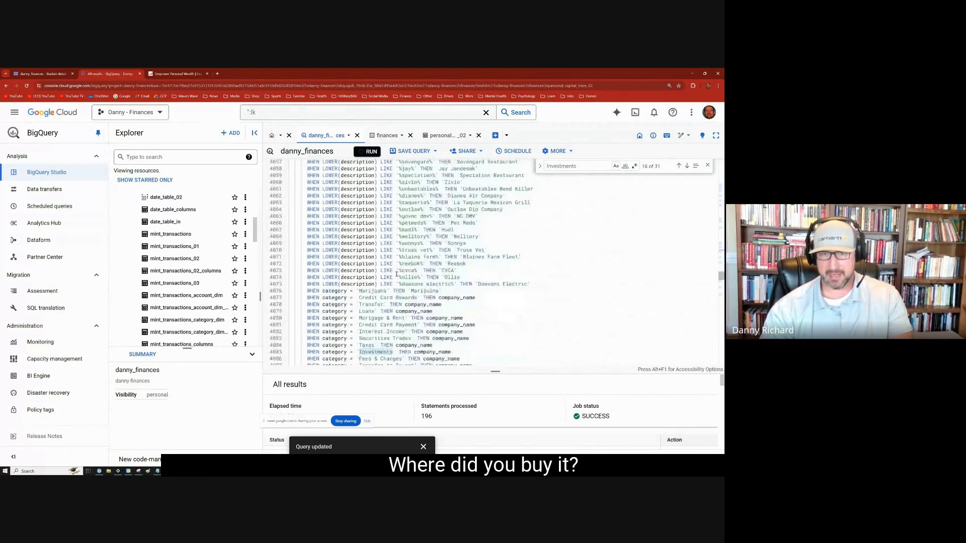
scroll(397, 273, down, 17)
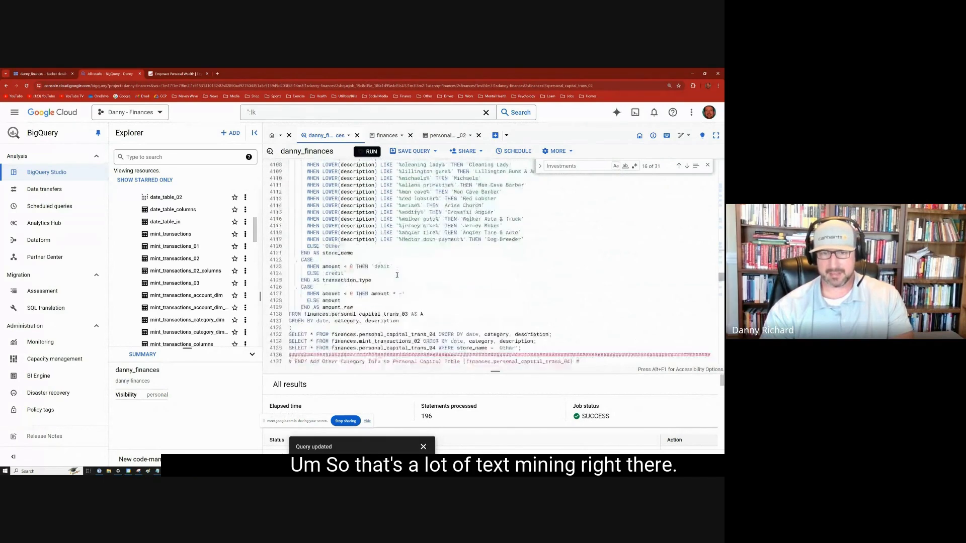
scroll(396, 275, down, 9)
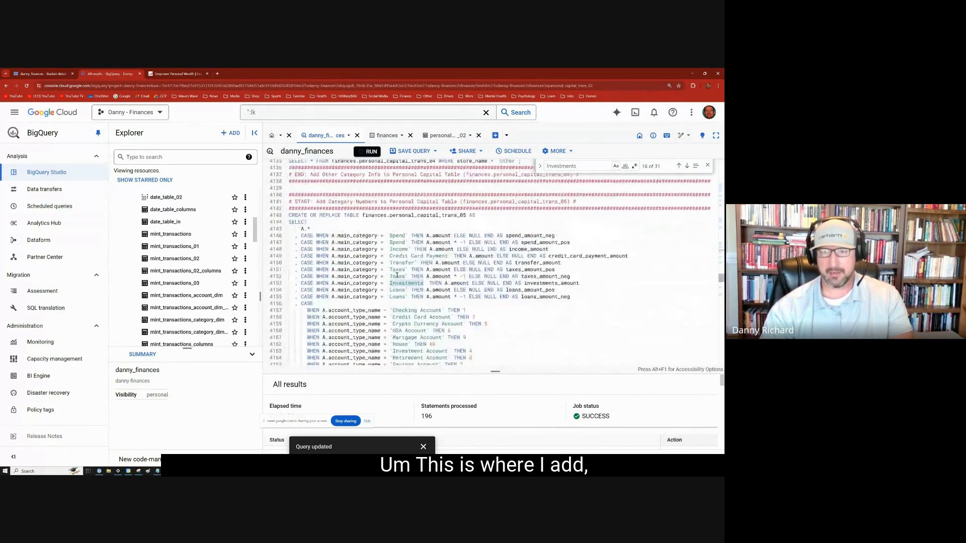
scroll(397, 275, down, 7)
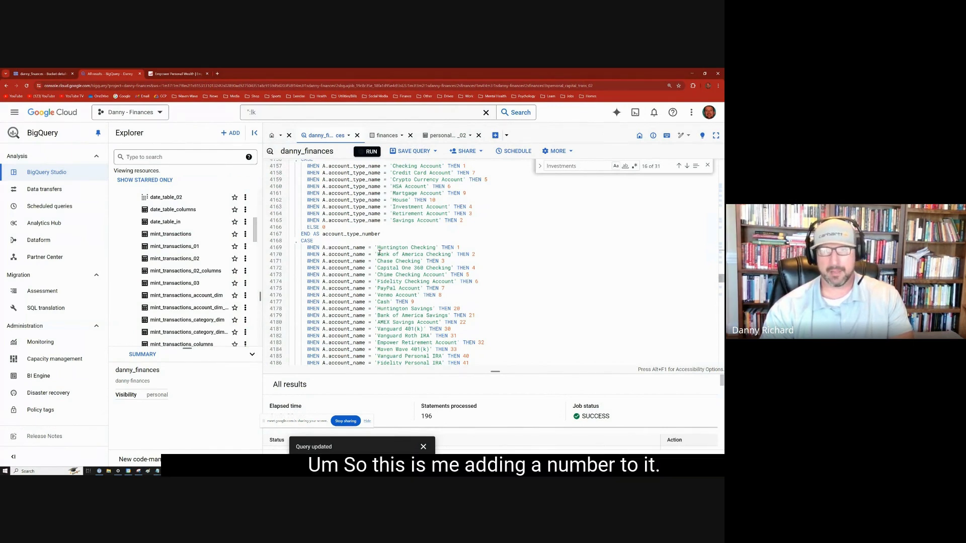
scroll(380, 253, down, 1)
scroll(379, 253, down, 2)
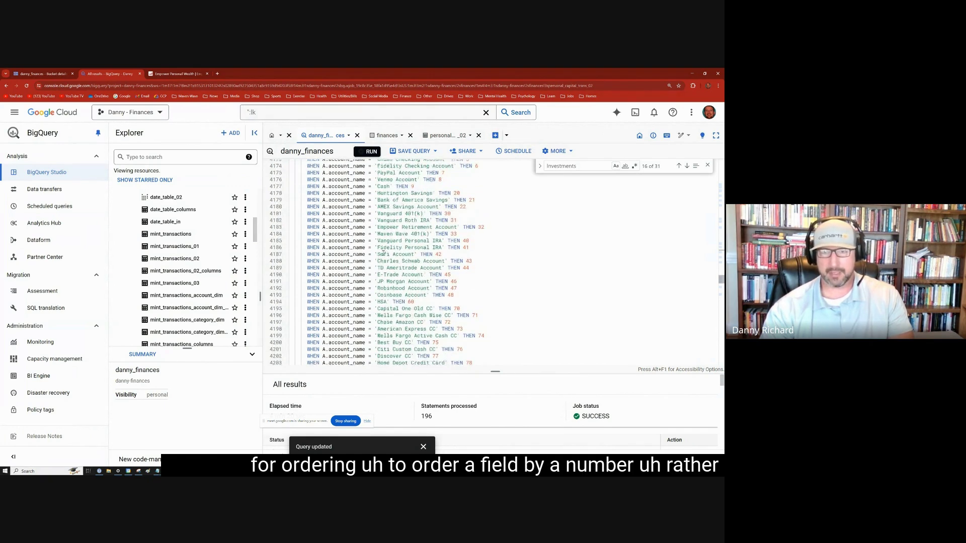
scroll(383, 254, down, 1)
scroll(381, 256, down, 5)
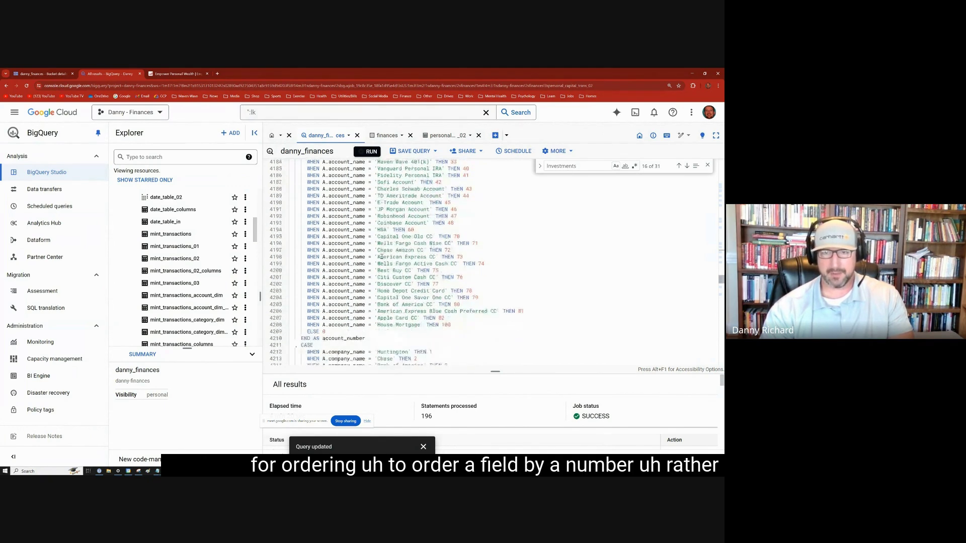
scroll(381, 259, down, 8)
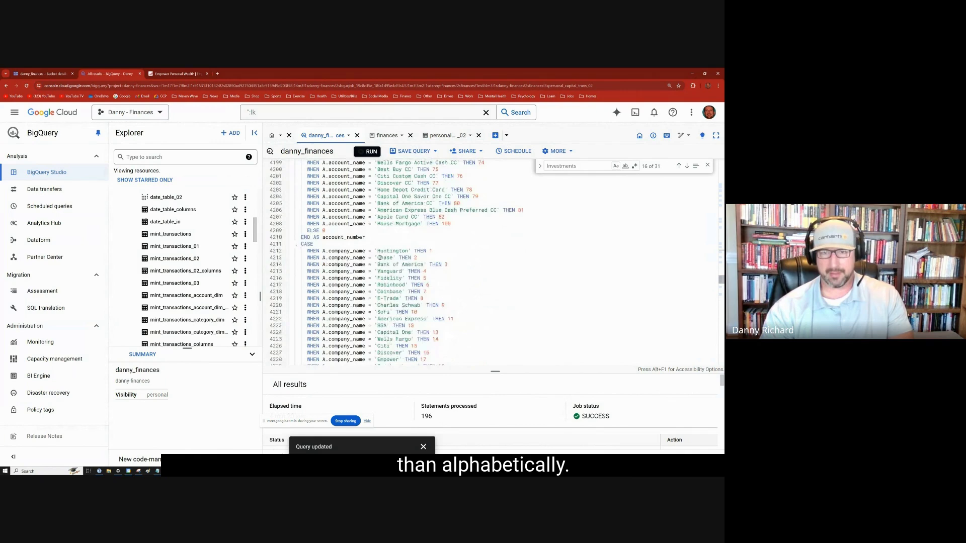
scroll(375, 255, down, 12)
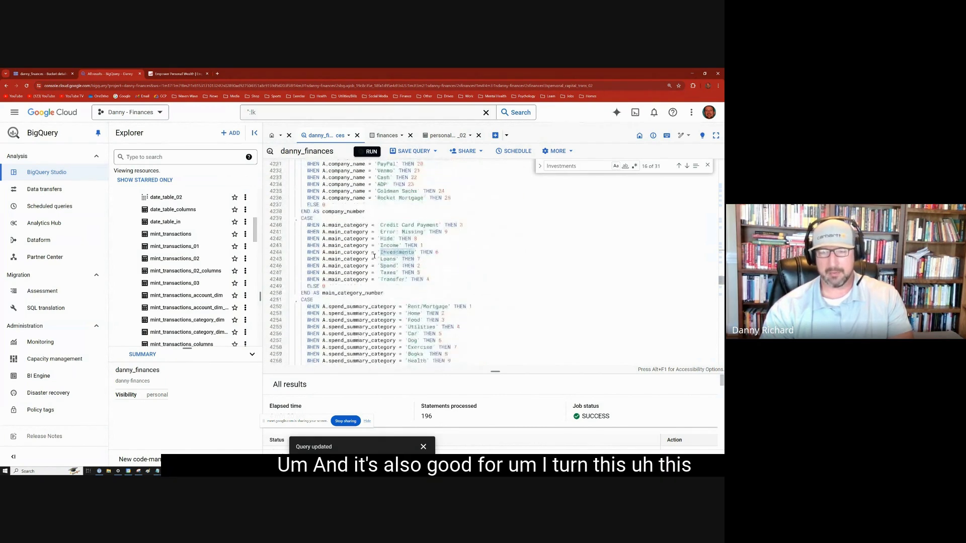
scroll(374, 256, down, 2)
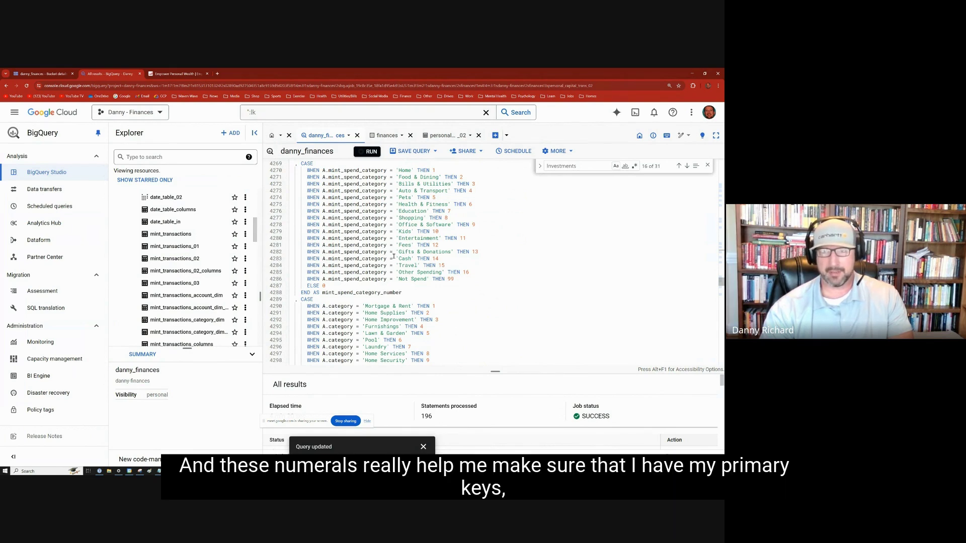
scroll(393, 256, down, 2)
scroll(394, 256, down, 10)
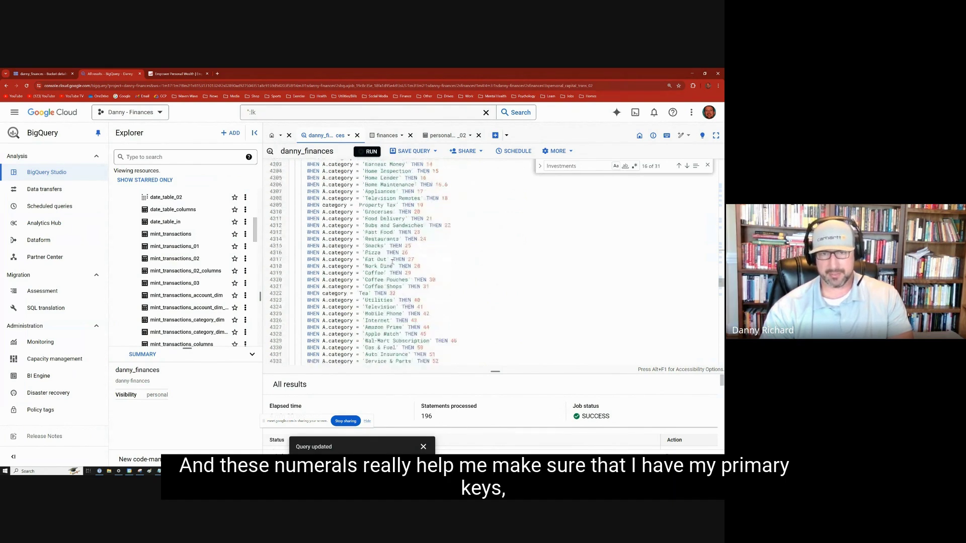
scroll(412, 268, down, 15)
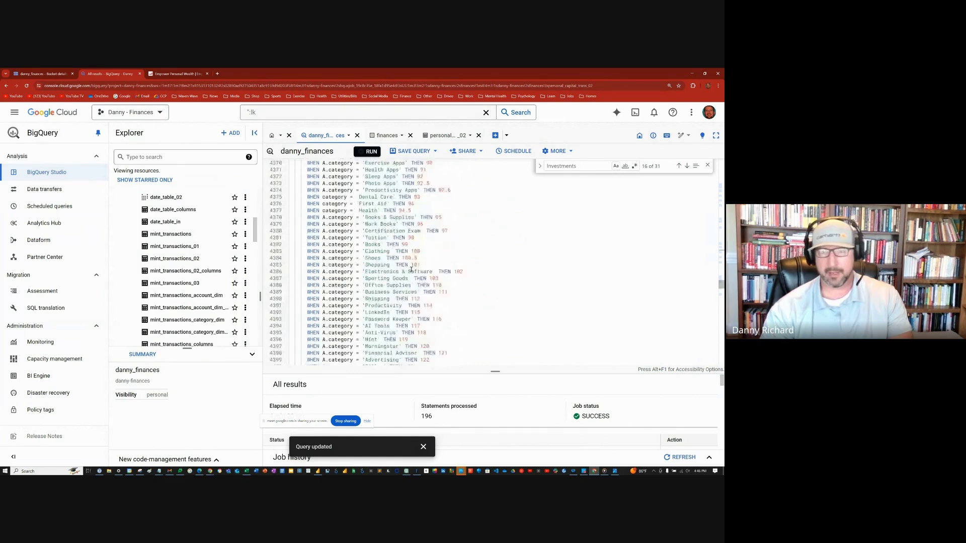
scroll(411, 272, down, 15)
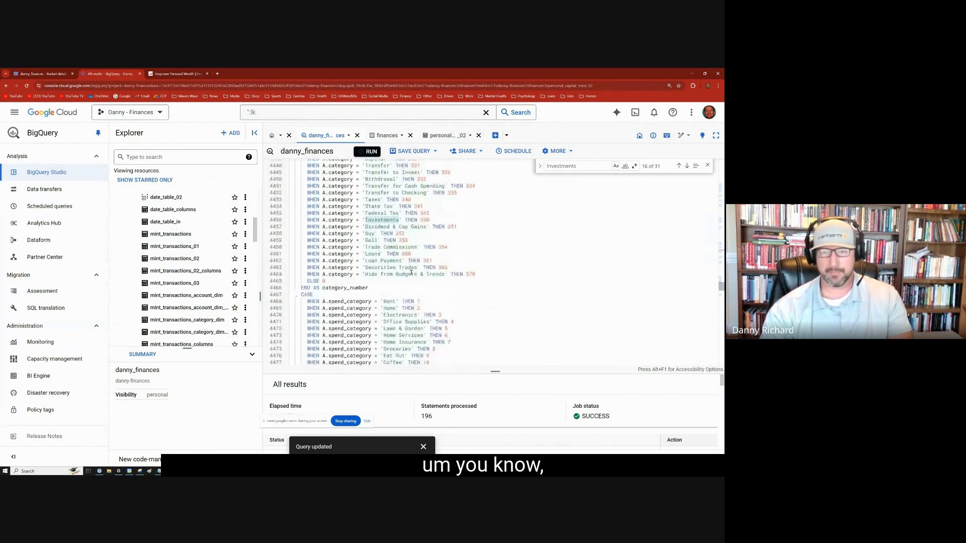
scroll(411, 273, down, 12)
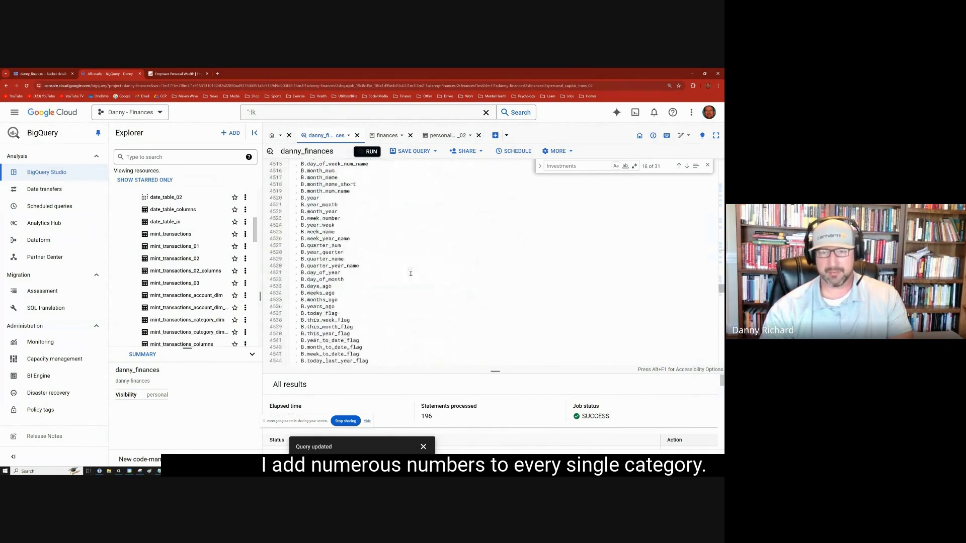
scroll(410, 273, down, 9)
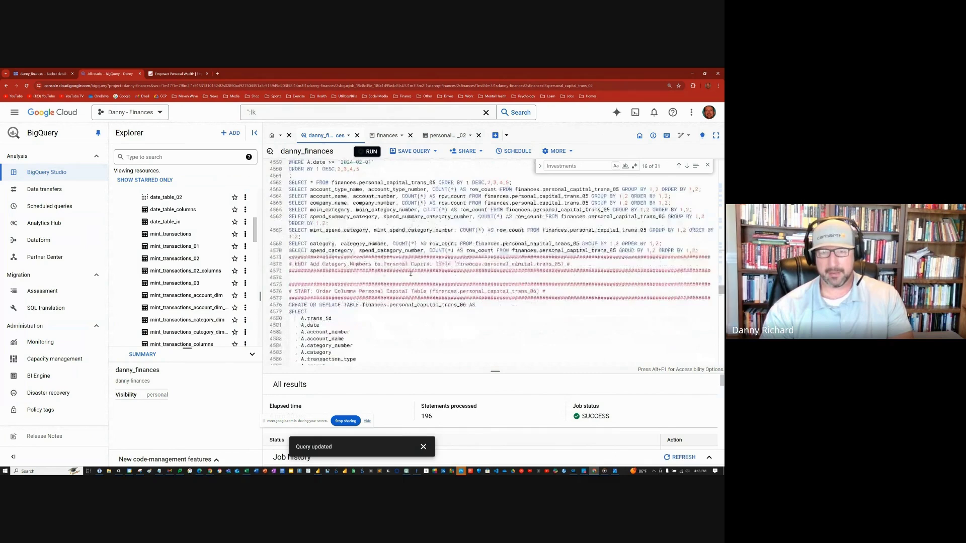
scroll(410, 273, down, 5)
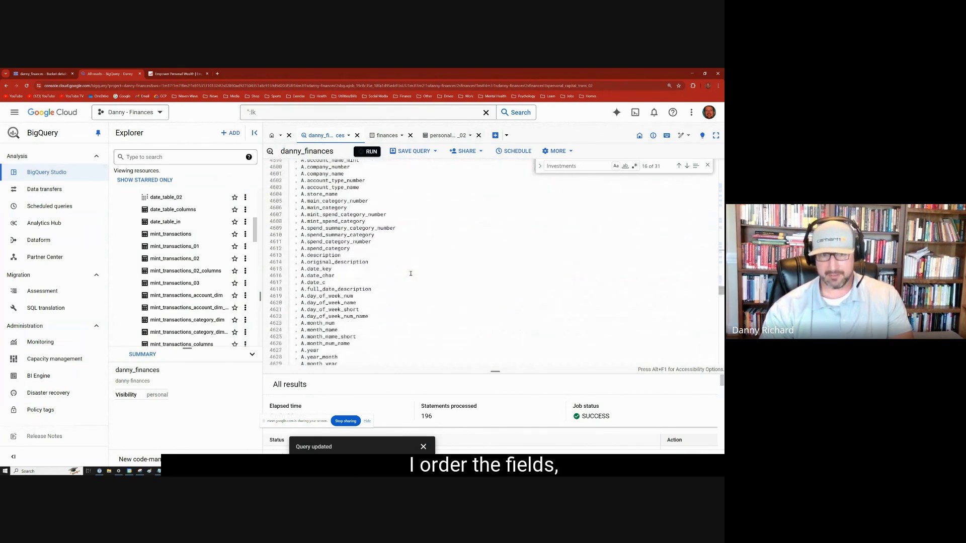
scroll(411, 273, up, 8)
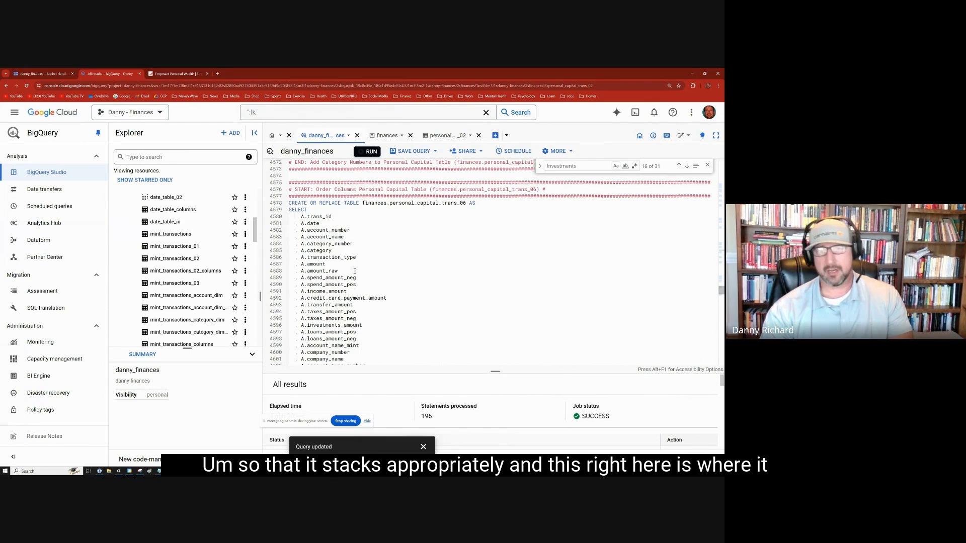
scroll(355, 267, down, 5)
scroll(355, 273, down, 15)
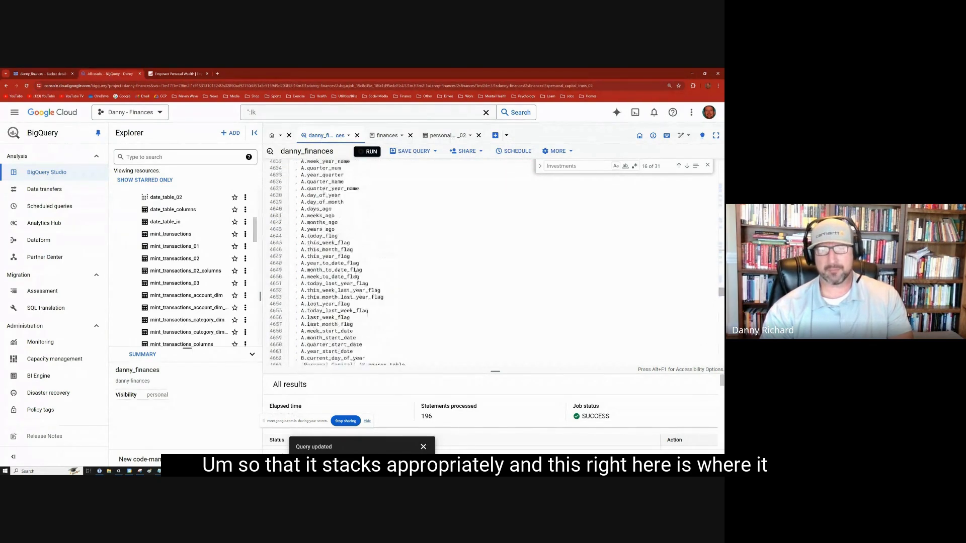
scroll(368, 274, down, 15)
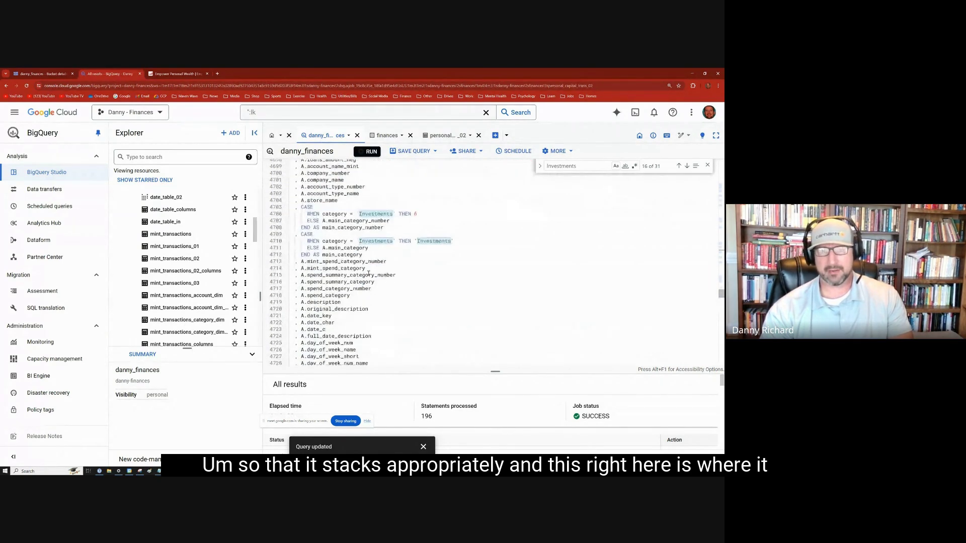
scroll(369, 274, down, 6)
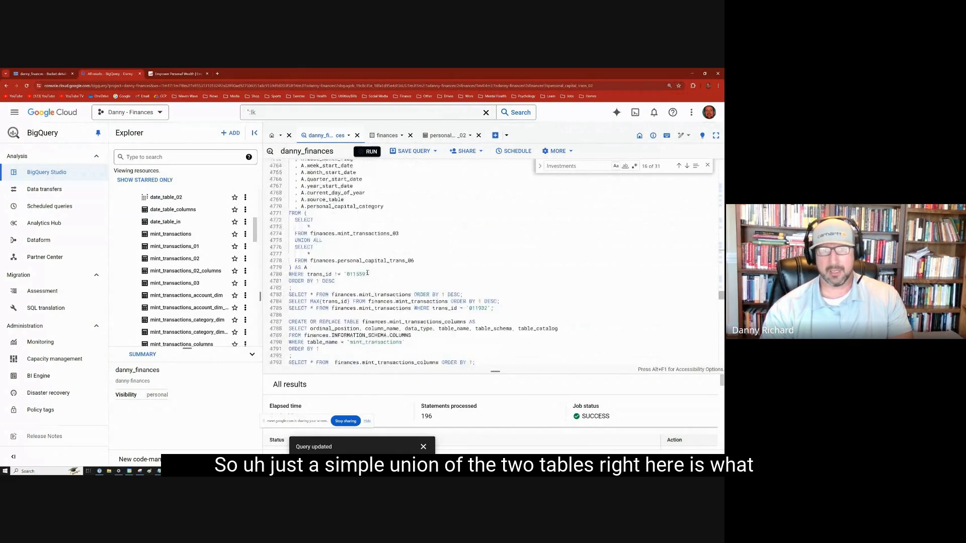
drag(413, 260, 292, 220)
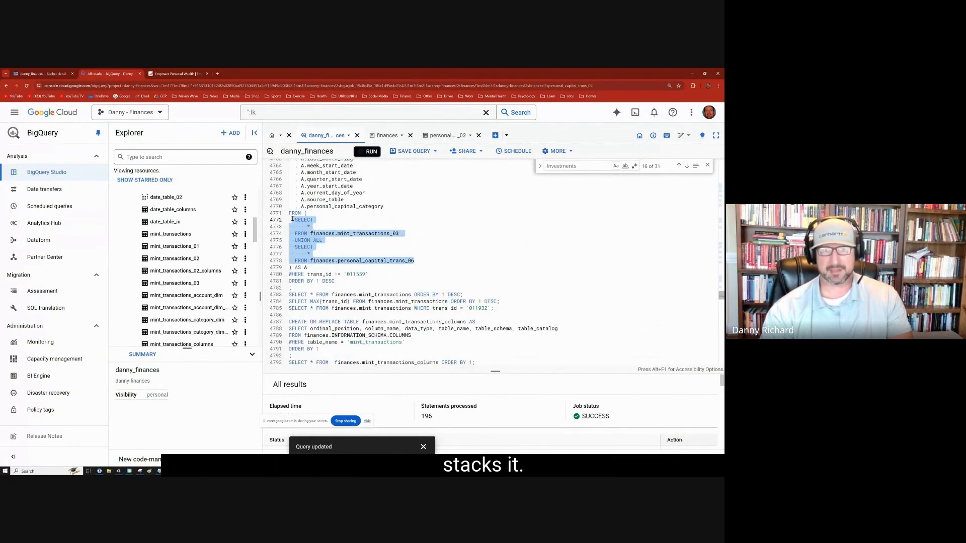
scroll(352, 267, up, 9)
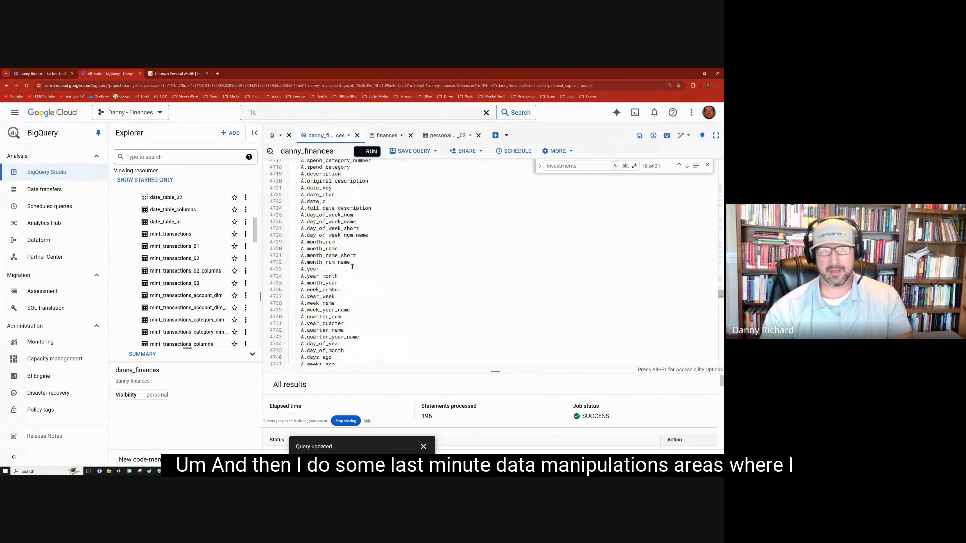
scroll(352, 267, up, 5)
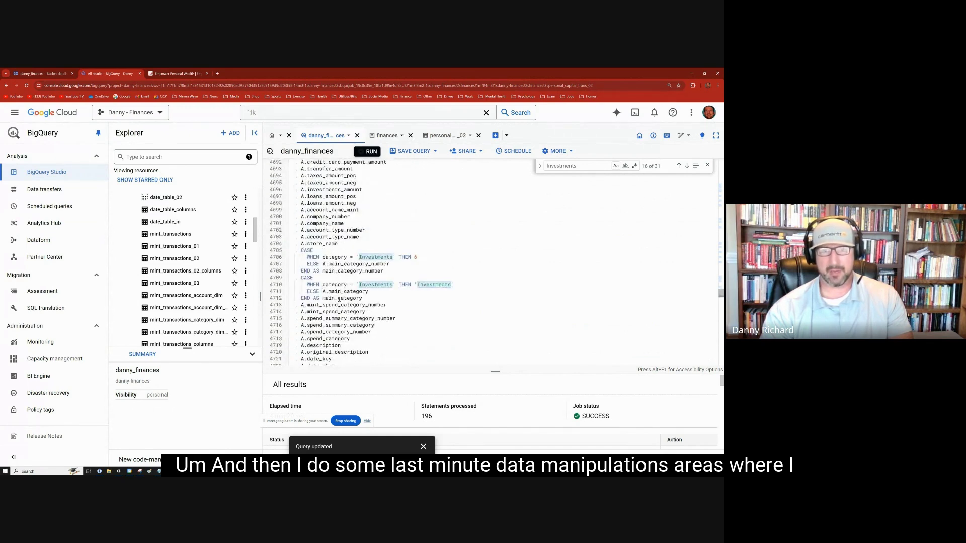
scroll(338, 298, up, 4)
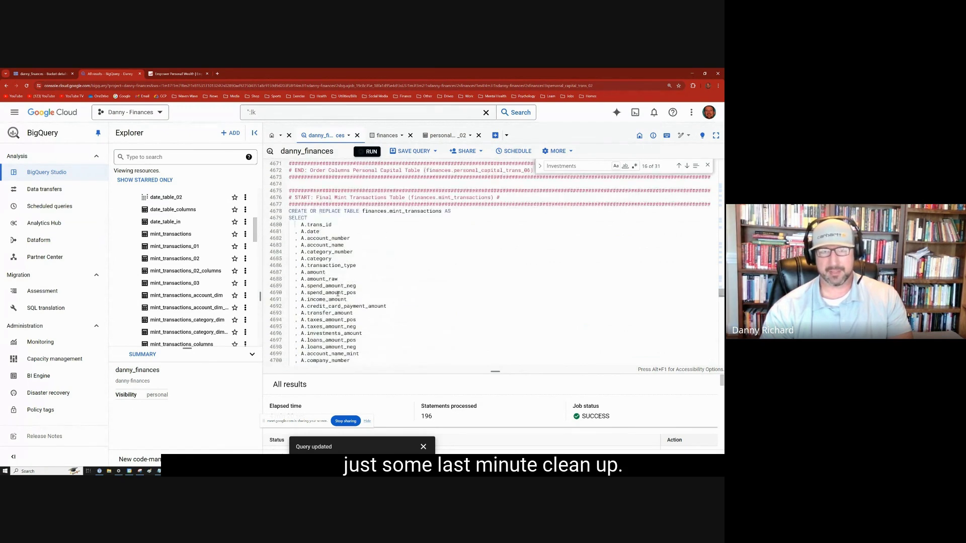
scroll(337, 294, down, 4)
scroll(345, 296, up, 4)
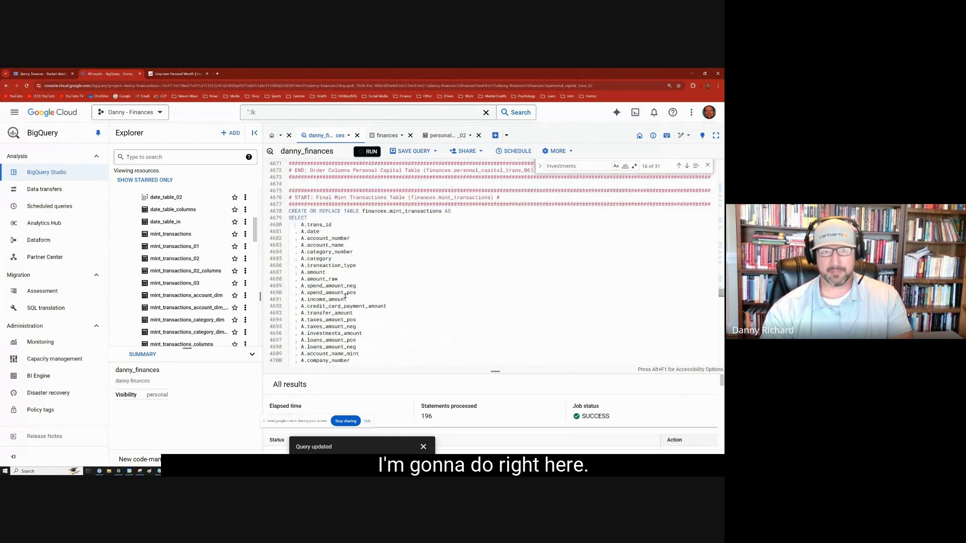
scroll(345, 297, down, 14)
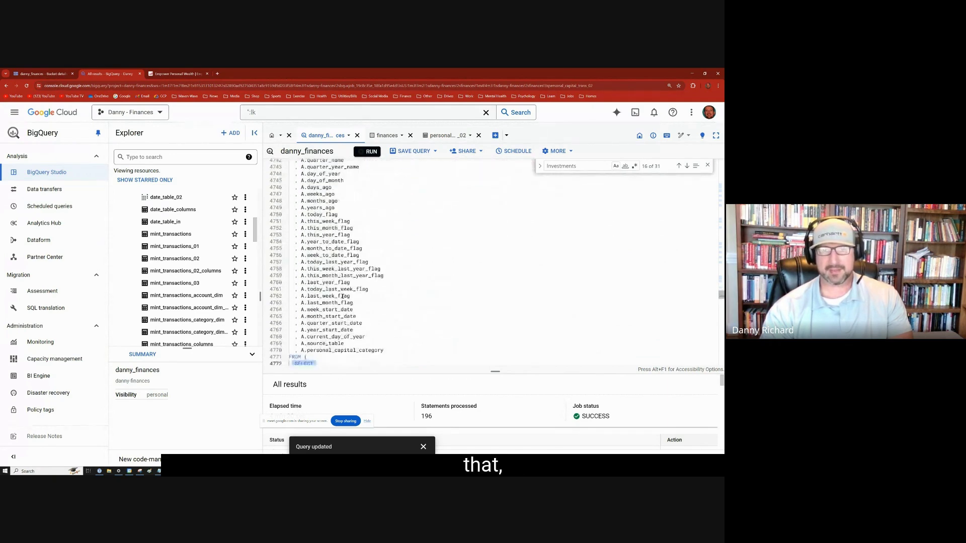
scroll(343, 297, down, 3)
Scroll through the Credit Card Stats queries, then switch back to the Mint Transactions Spend report
scroll(343, 297, down, 2)
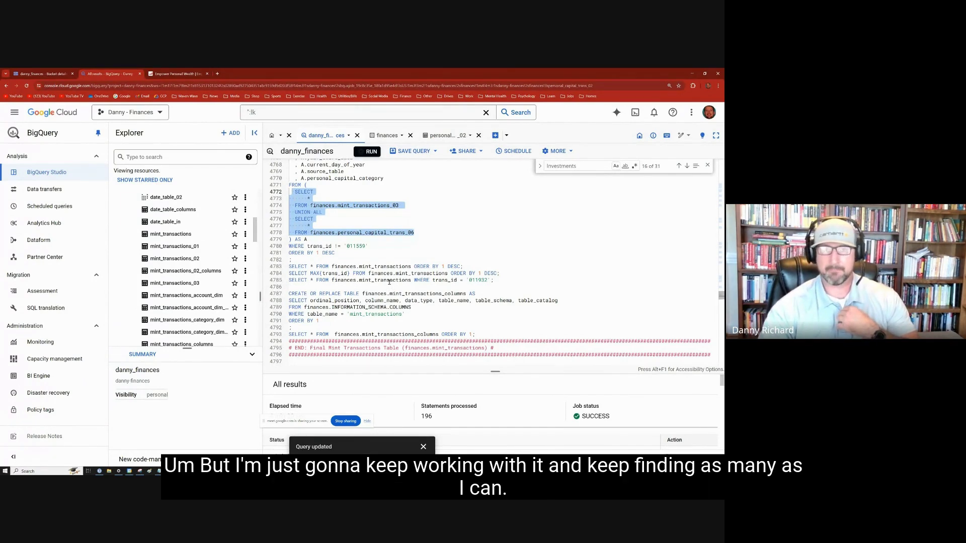
scroll(389, 282, down, 1)
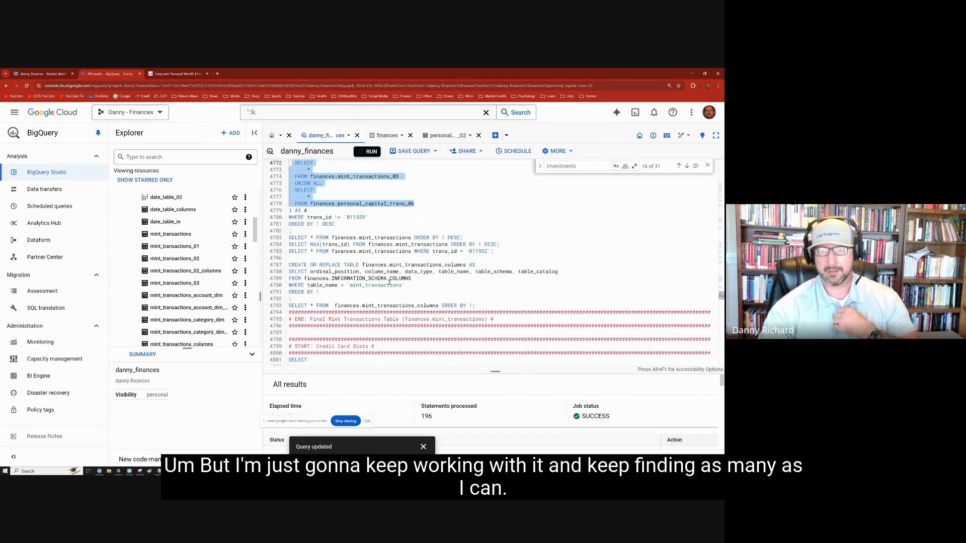
scroll(388, 282, down, 2)
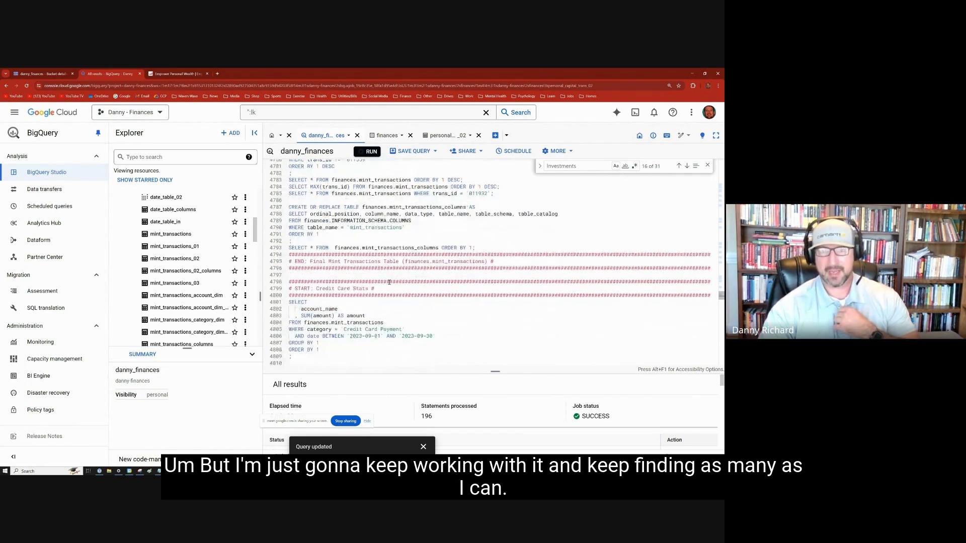
scroll(389, 282, down, 1)
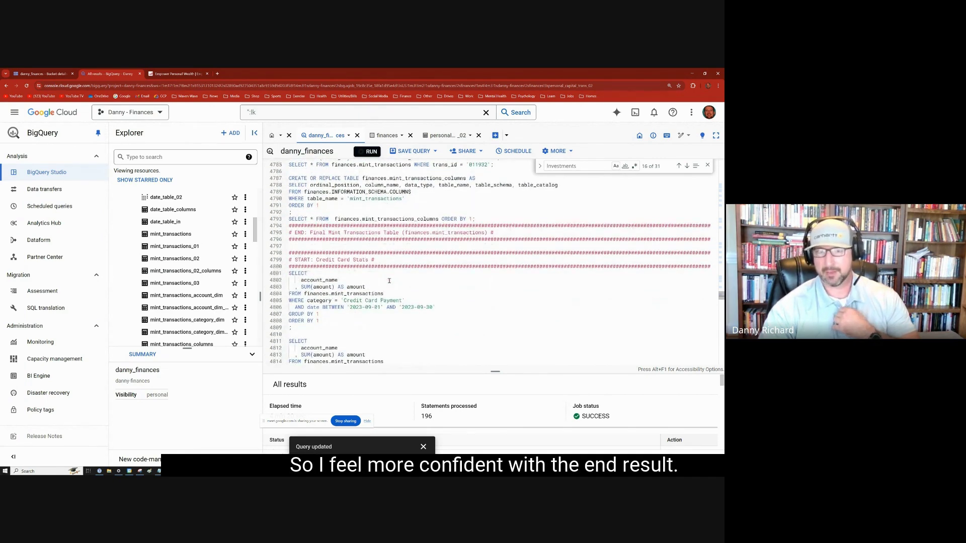
scroll(389, 280, down, 6)
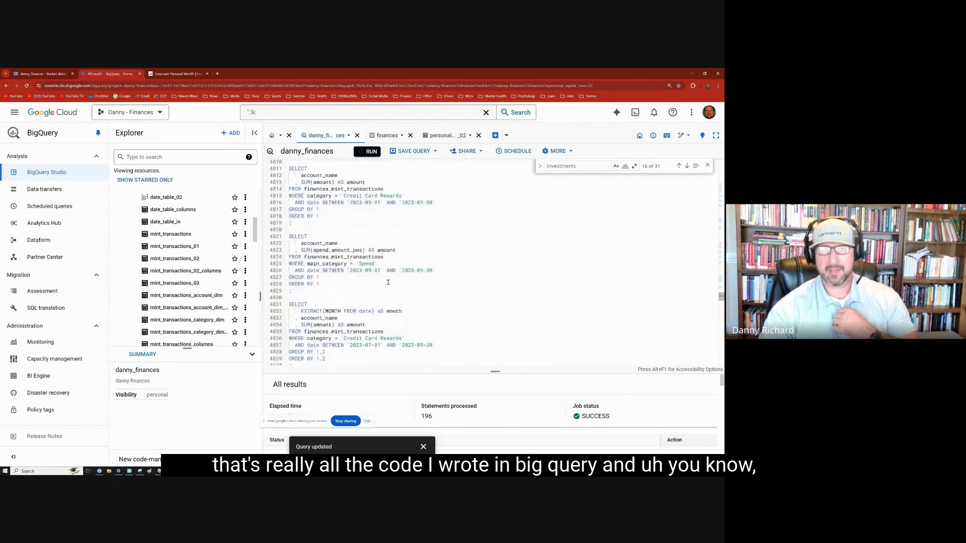
scroll(387, 282, up, 3)
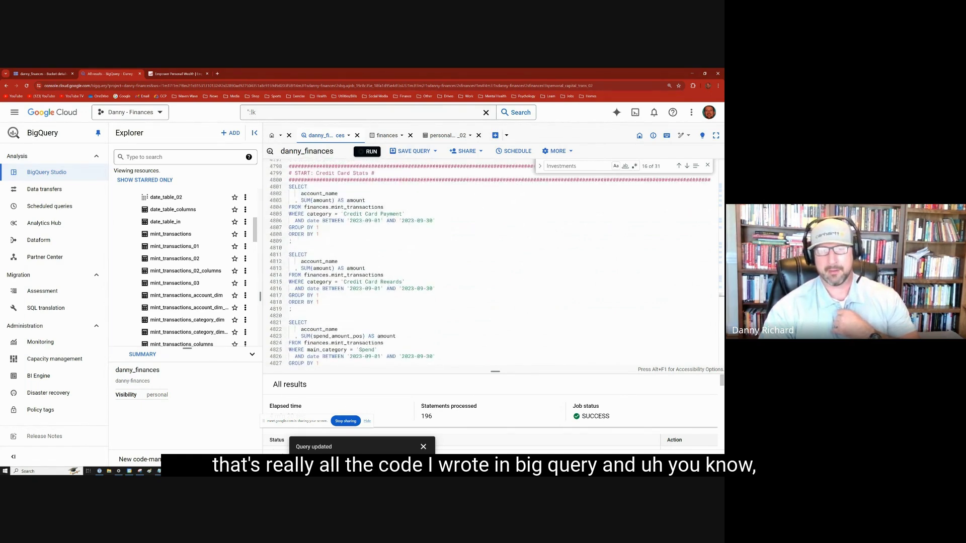
key(alt+Tab)
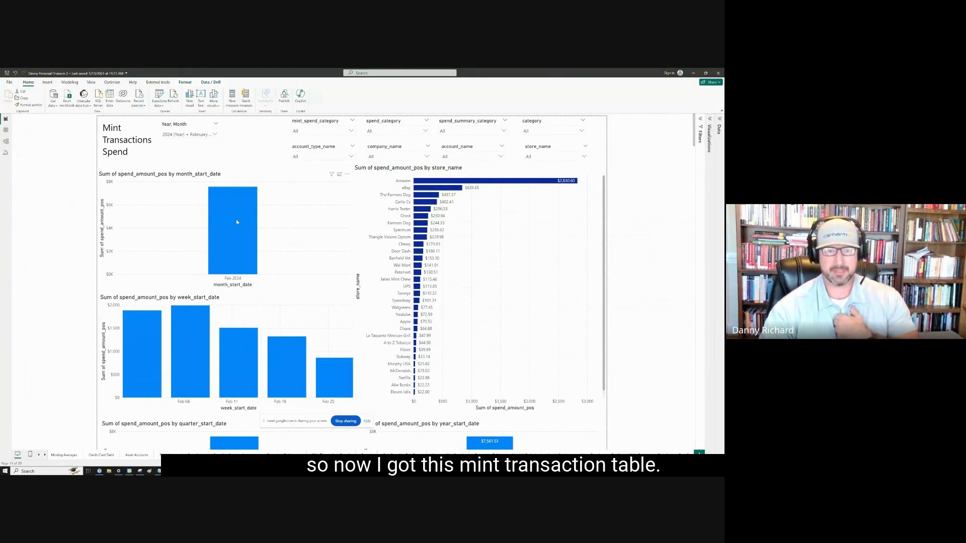
mouse_move(236, 222)
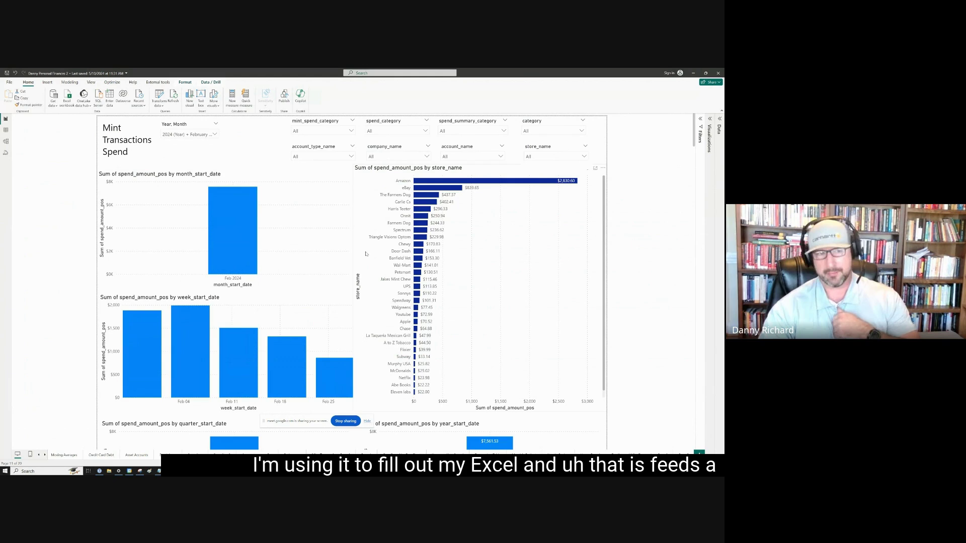